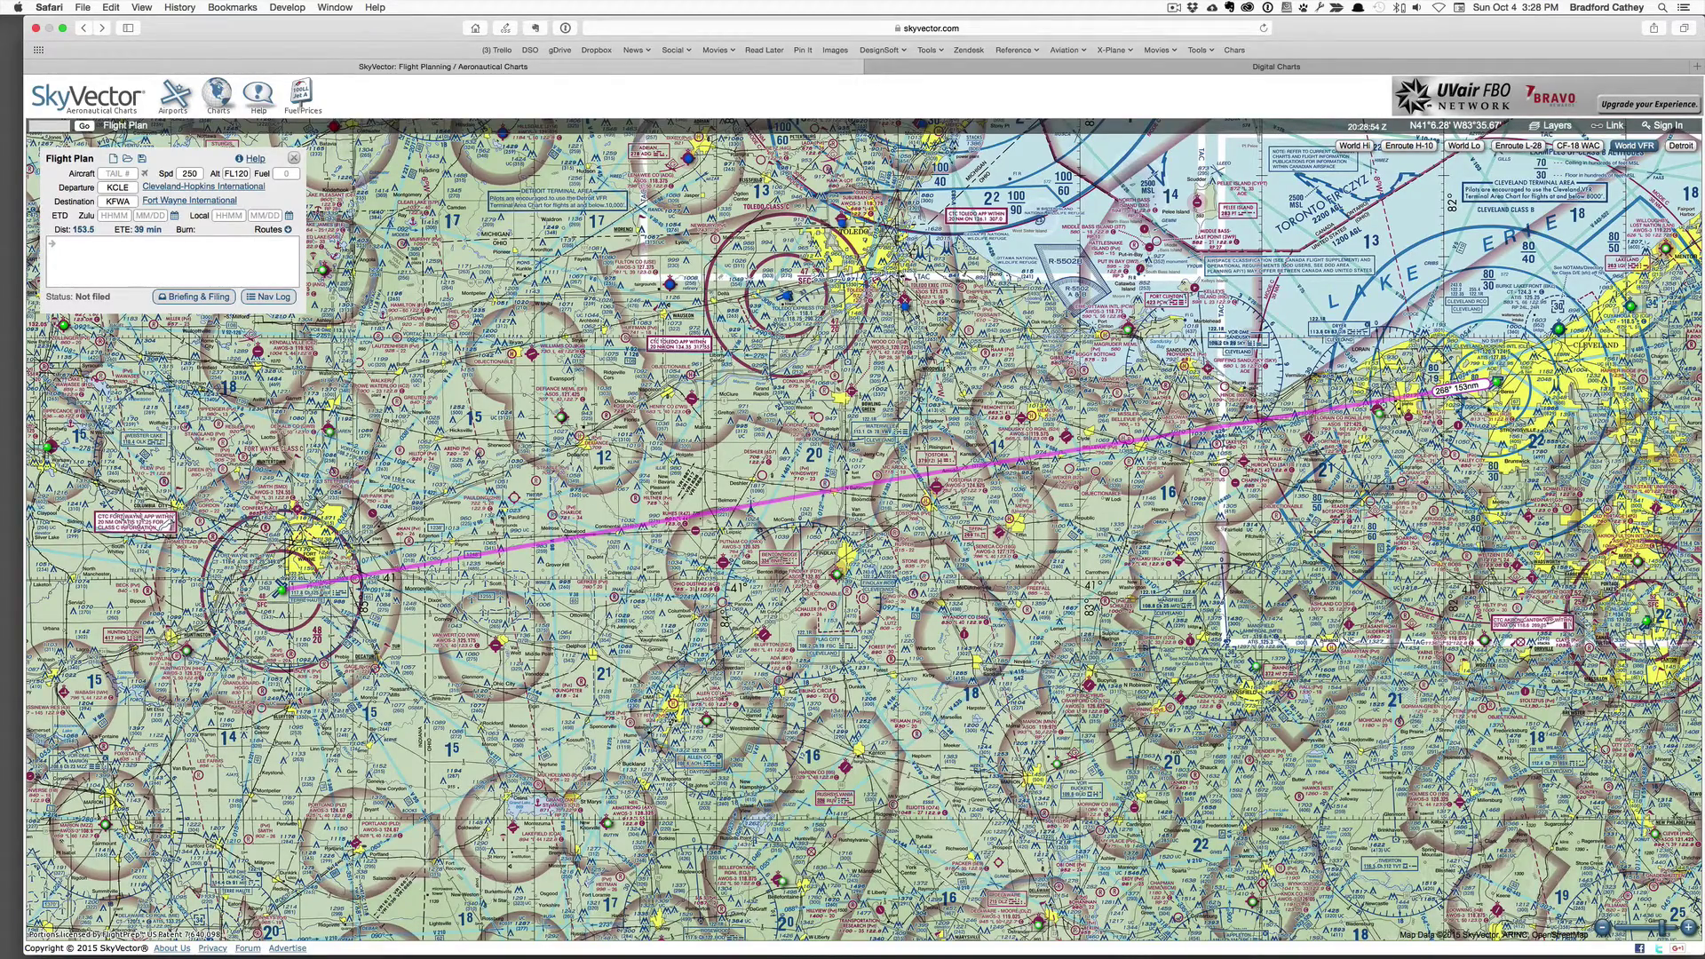
# Step: View the weather popups for KCLE and KFWA on the SkyVector chart
pyautogui.moveTo(1499, 384)
pyautogui.moveTo(282, 591)
# Step: Look up the FltPlan.com approach charts for KCLE
pyautogui.click(1127, 69)
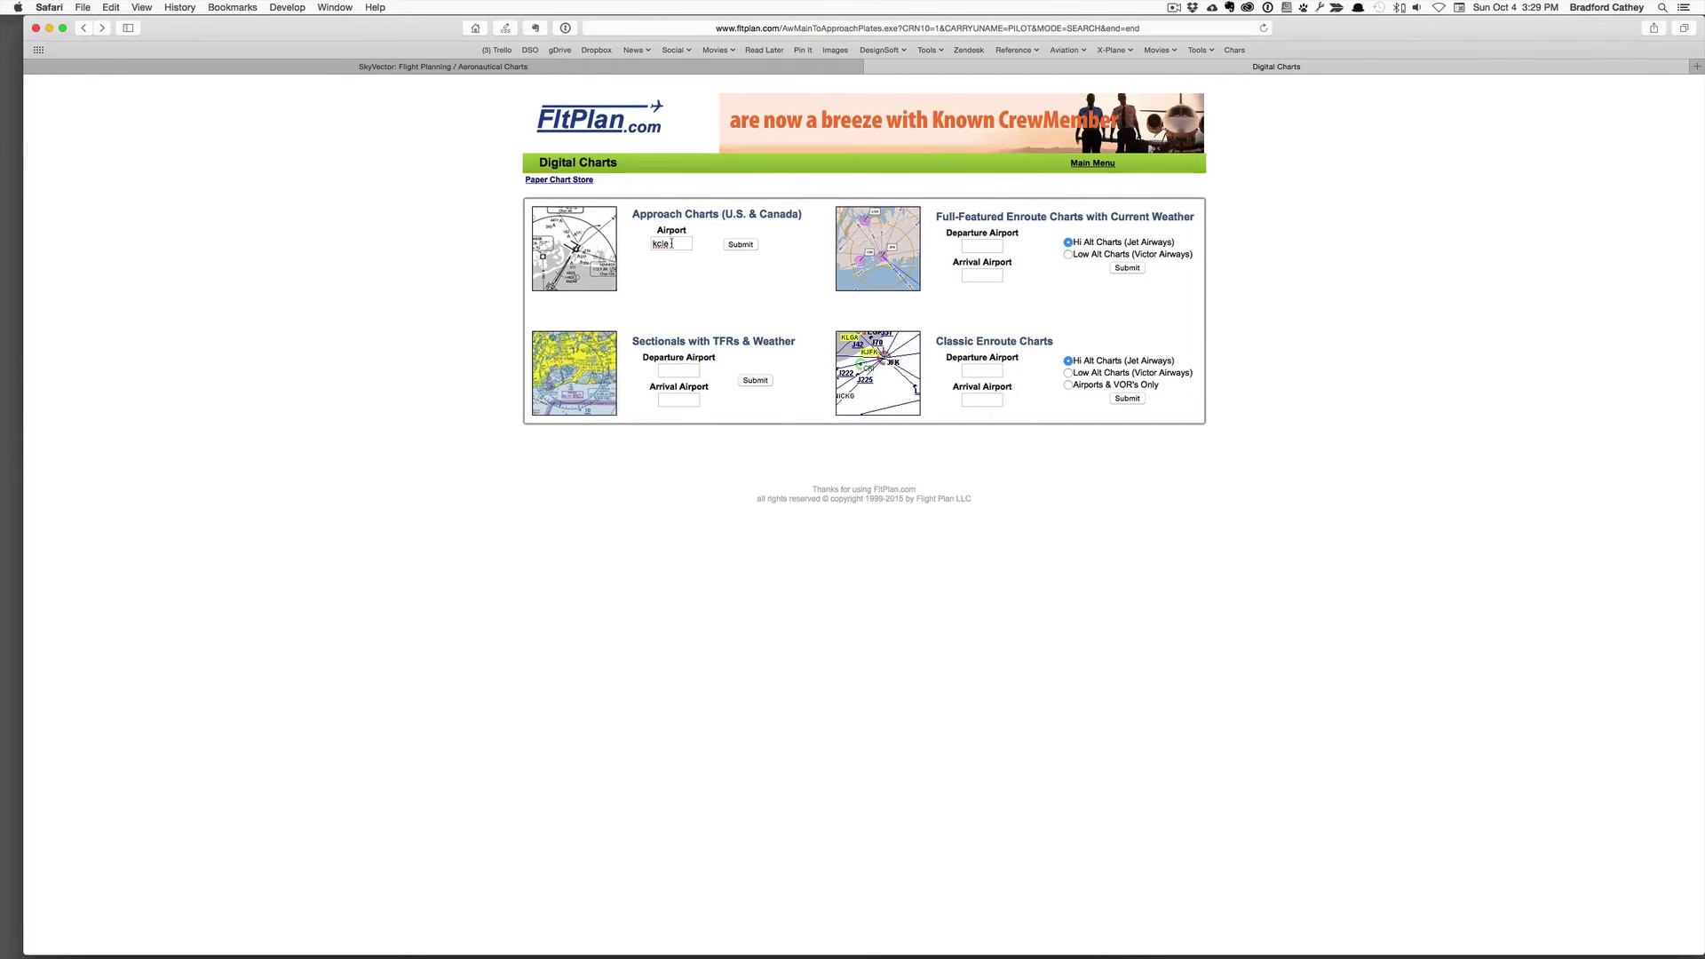
pyautogui.click(745, 249)
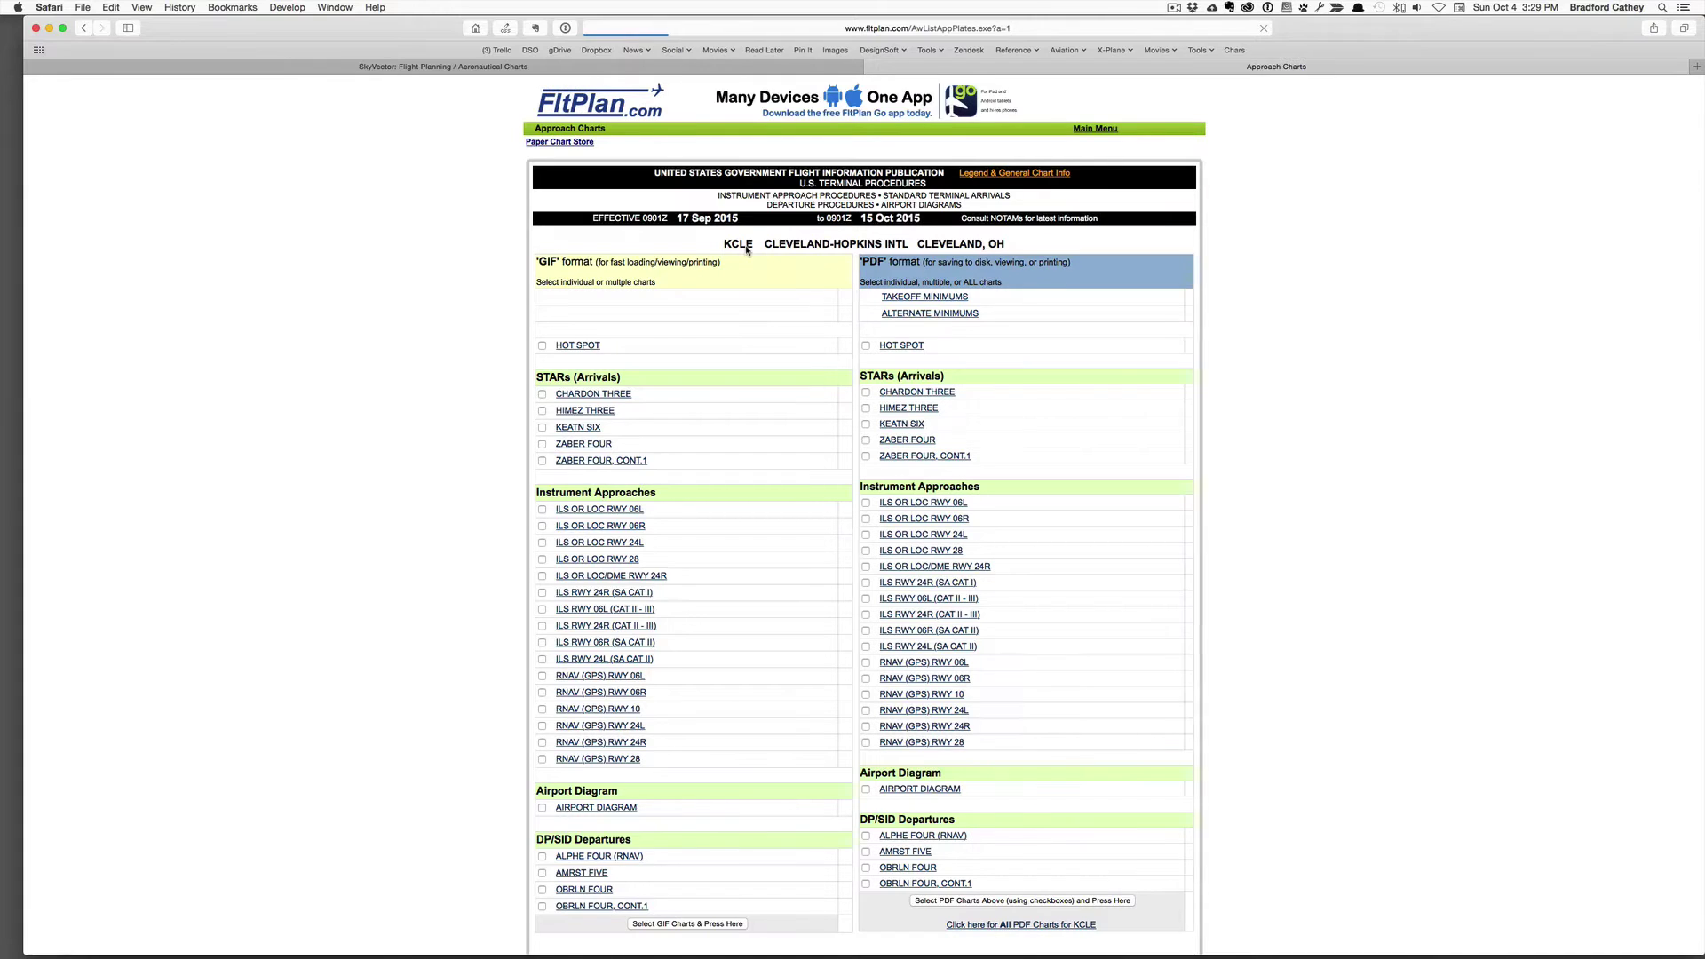
pyautogui.scroll(-3, 1017, 666)
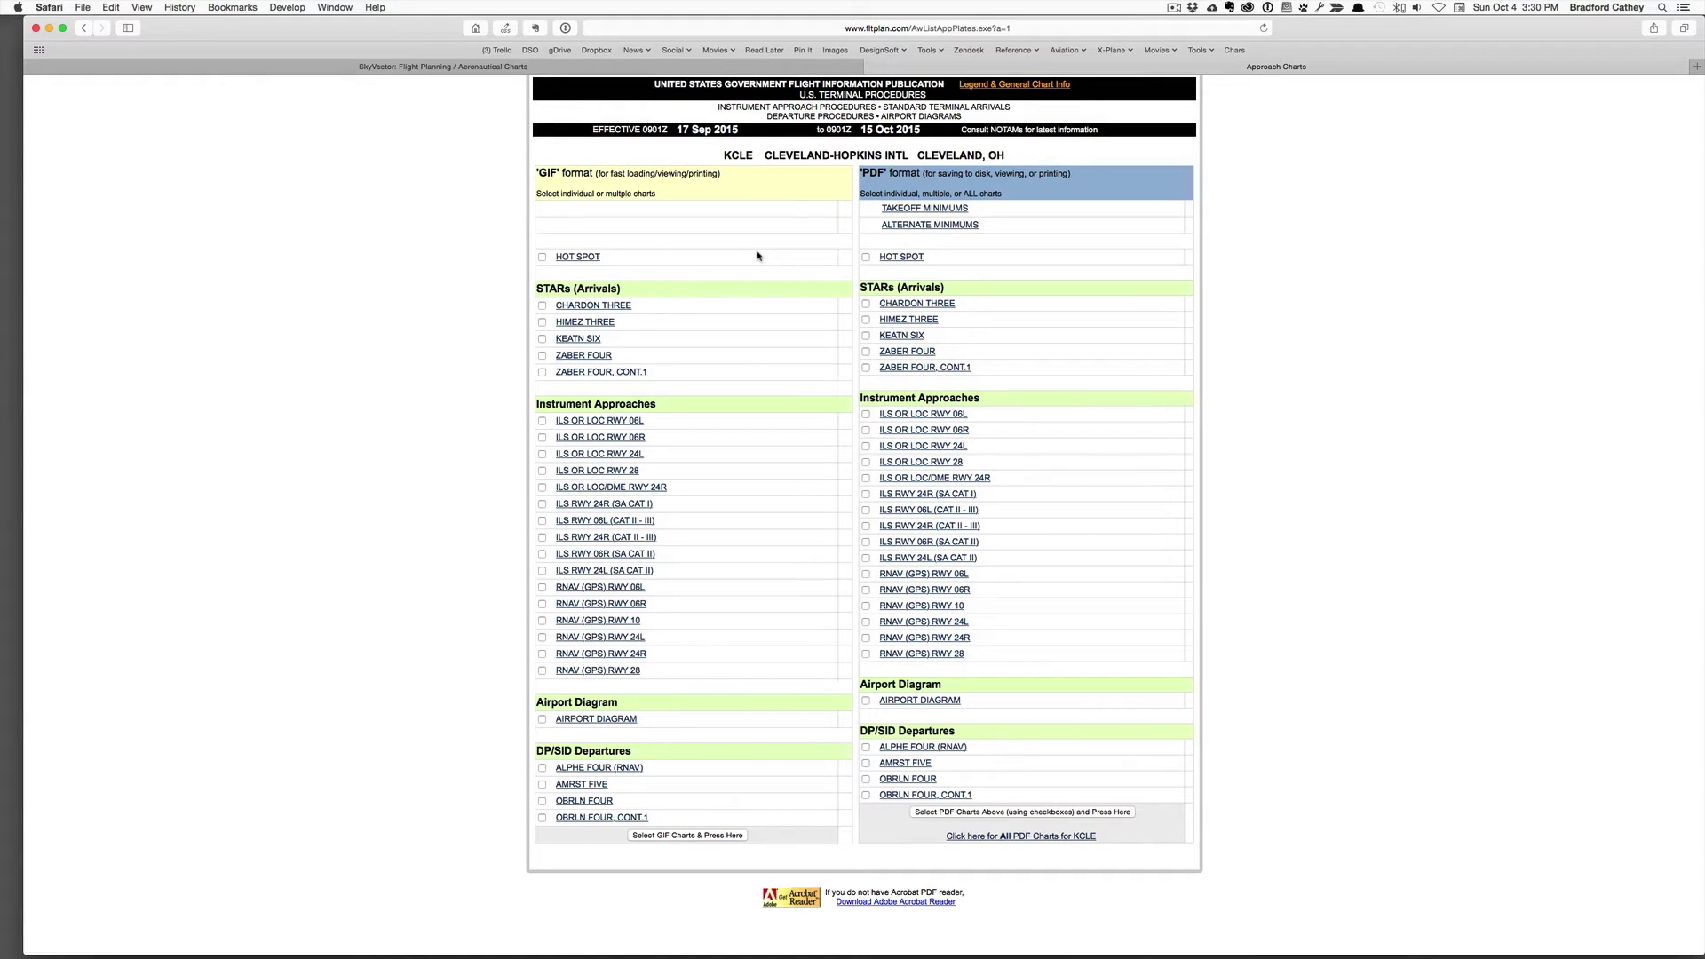
# Step: Replace KCLE with KFWA in the Airport field and list Fort Wayne's charts
pyautogui.press('super+bracketleft')
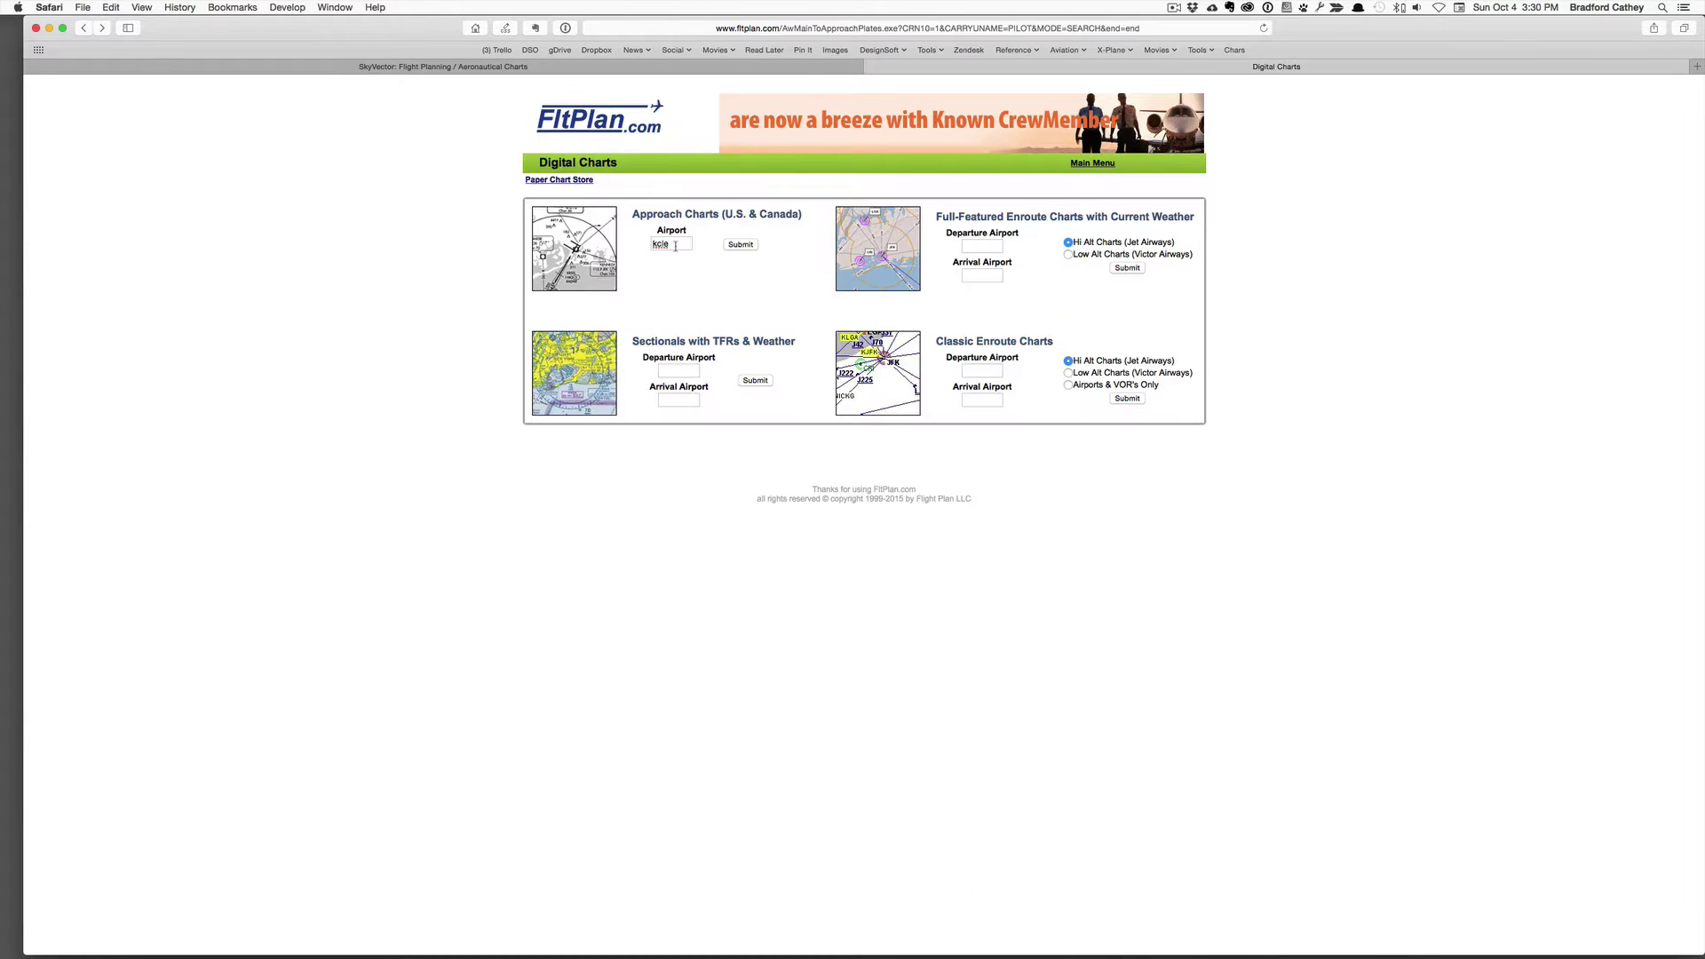
pyautogui.doubleClick(670, 244)
pyautogui.write('kfwa')
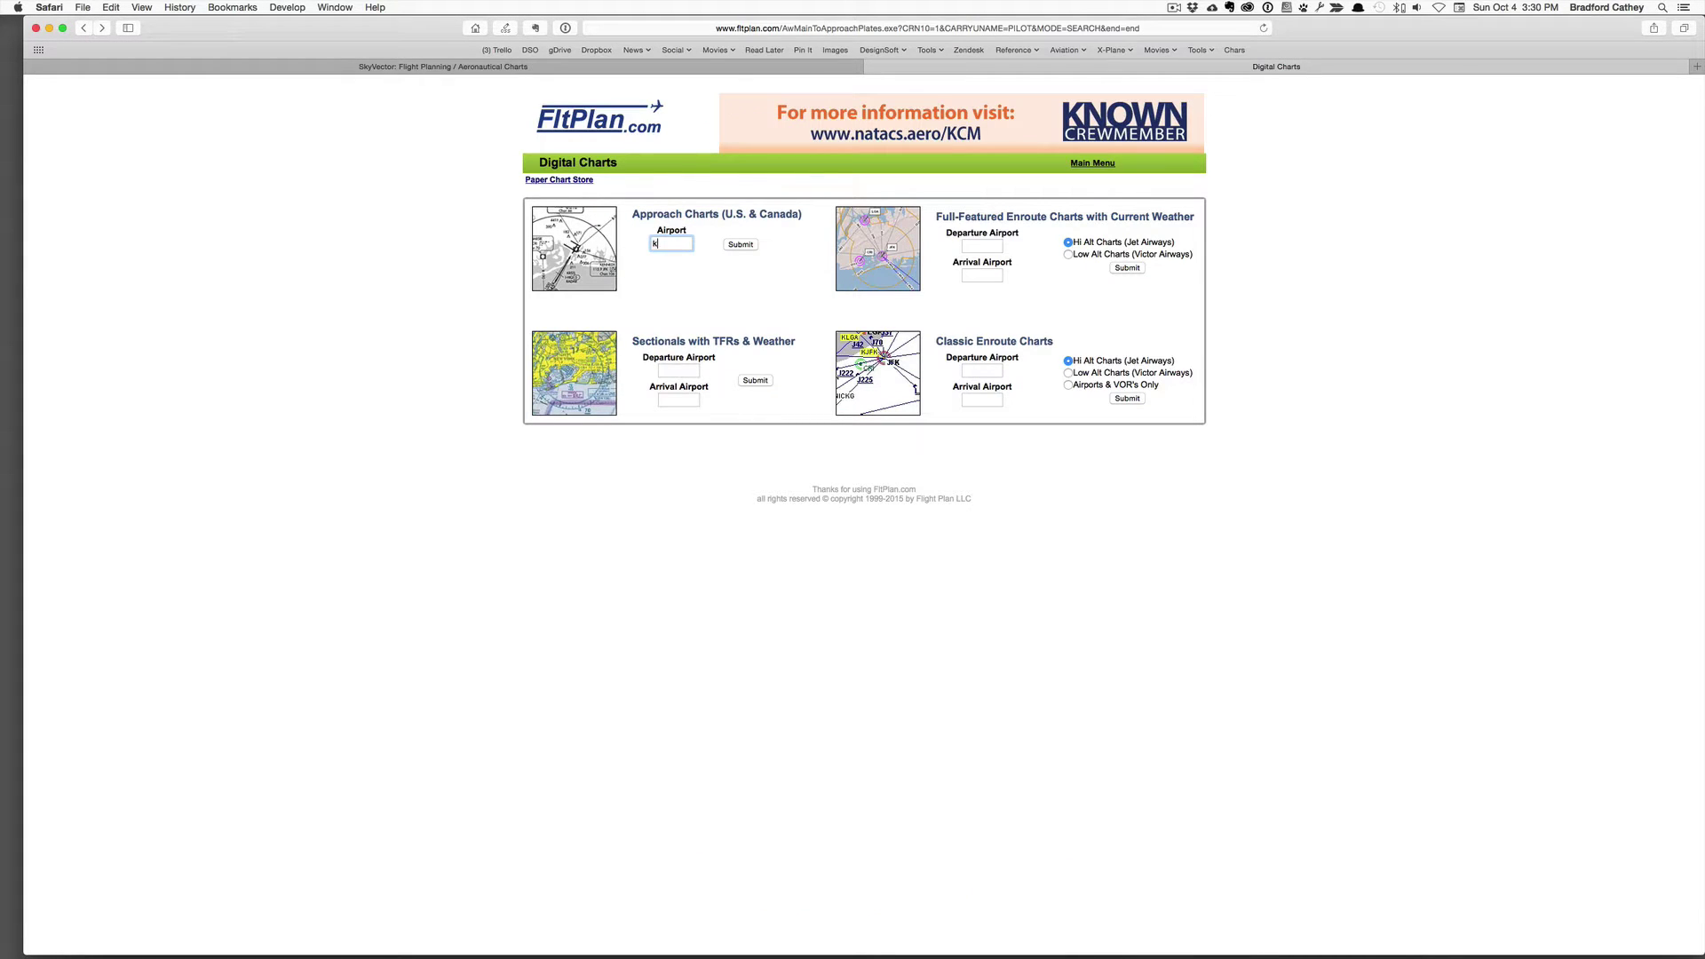
pyautogui.click(740, 244)
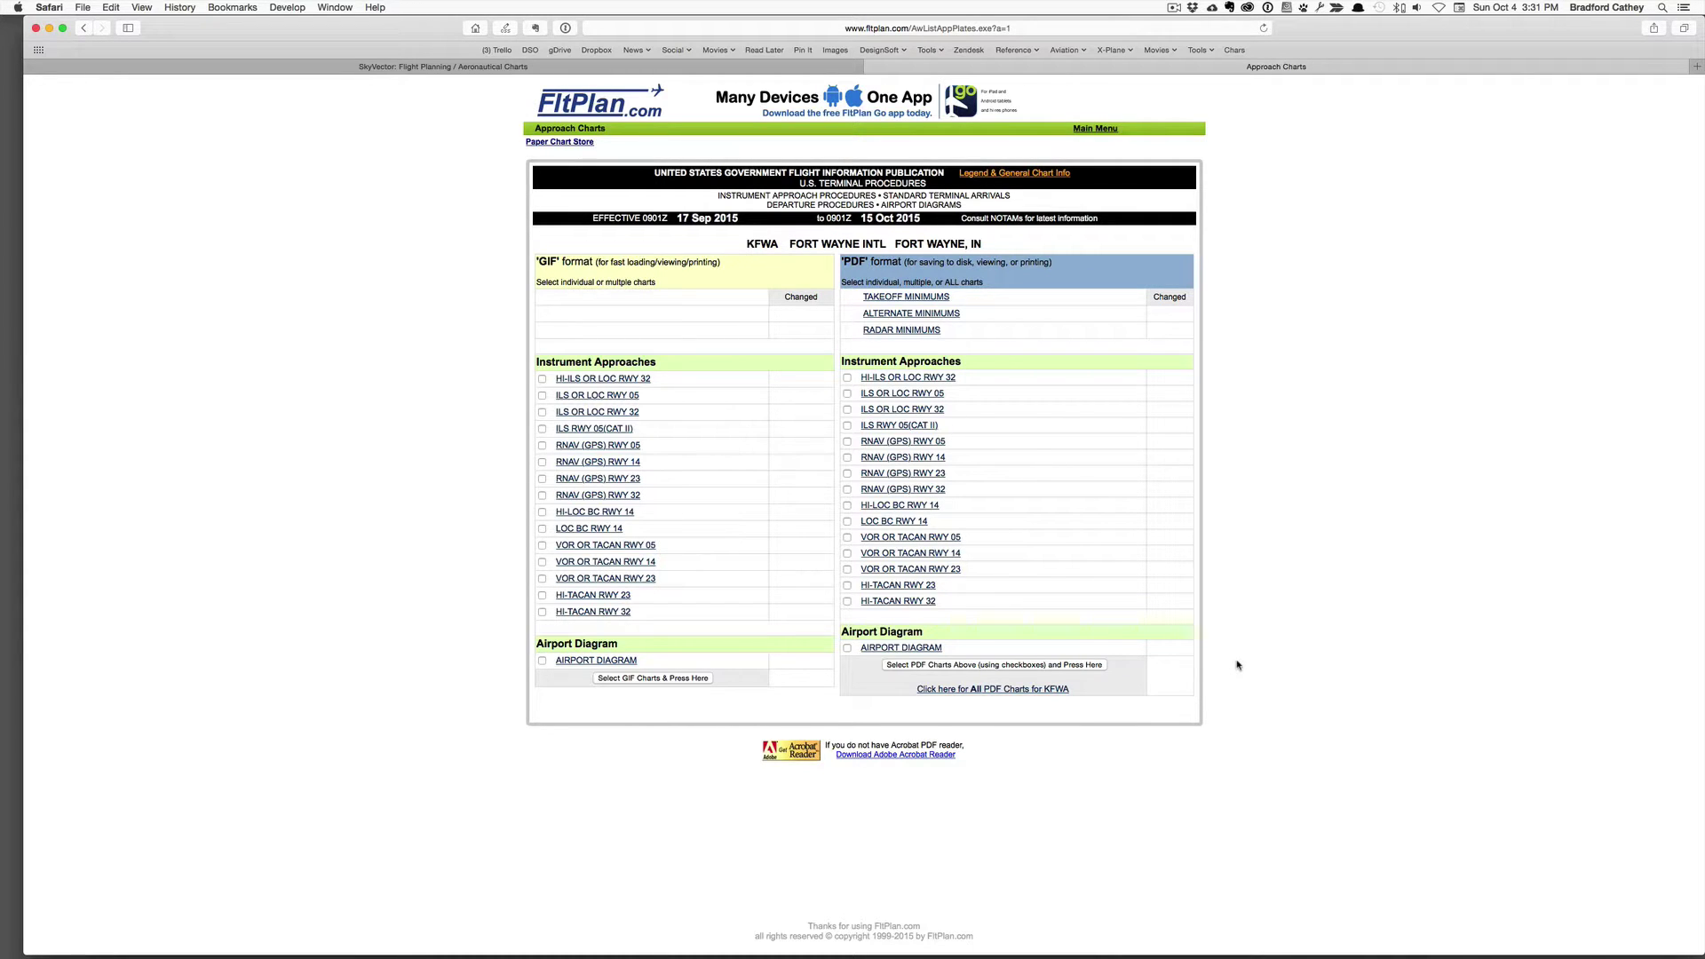
pyautogui.hotkey('ctrl', 'Down')
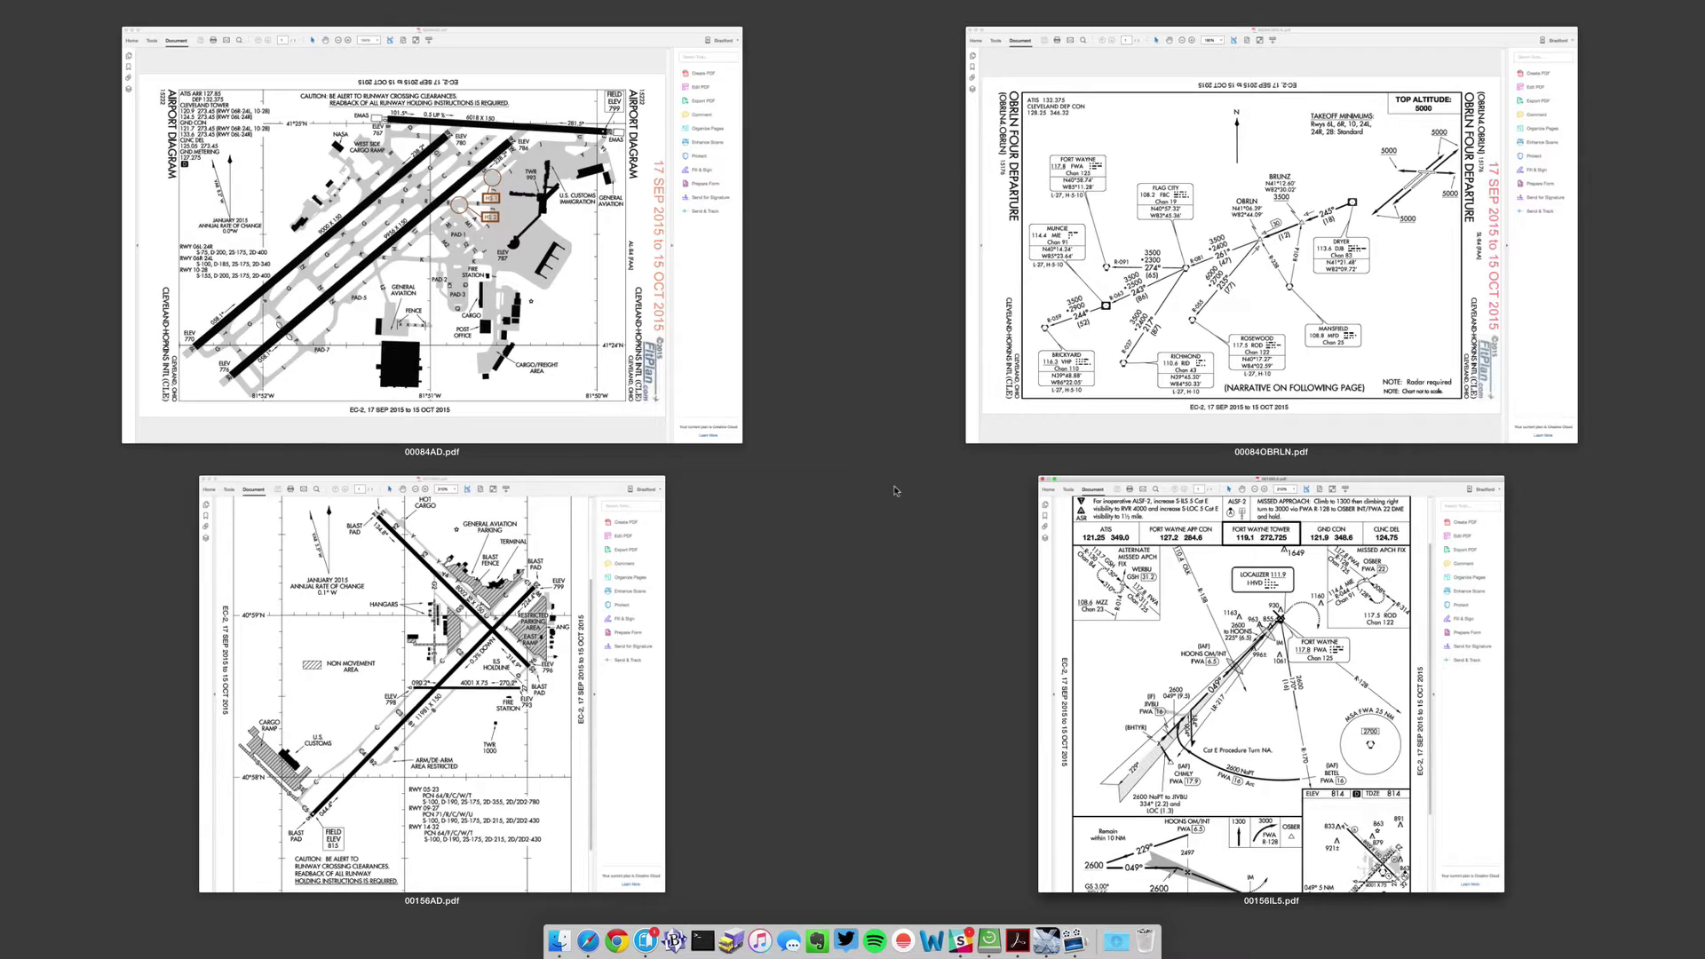
# Step: Review the Cleveland airport diagram and the OBRLN FOUR departure chart
pyautogui.click(558, 334)
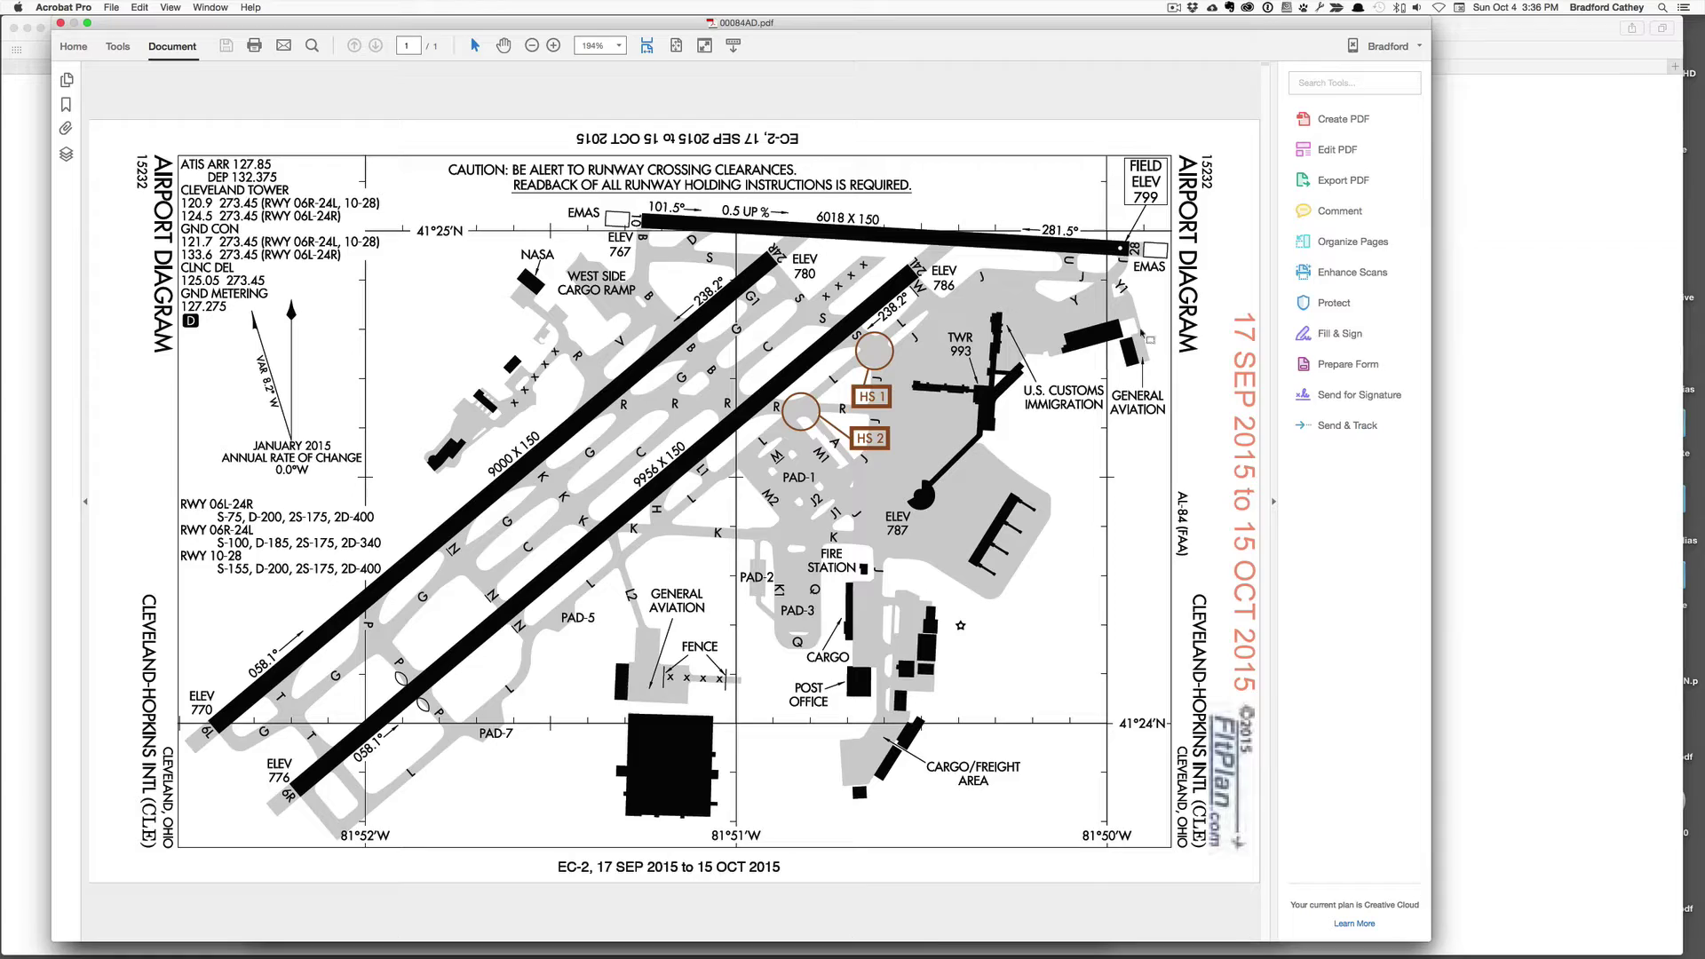
pyautogui.hotkey('ctrl', 'Down')
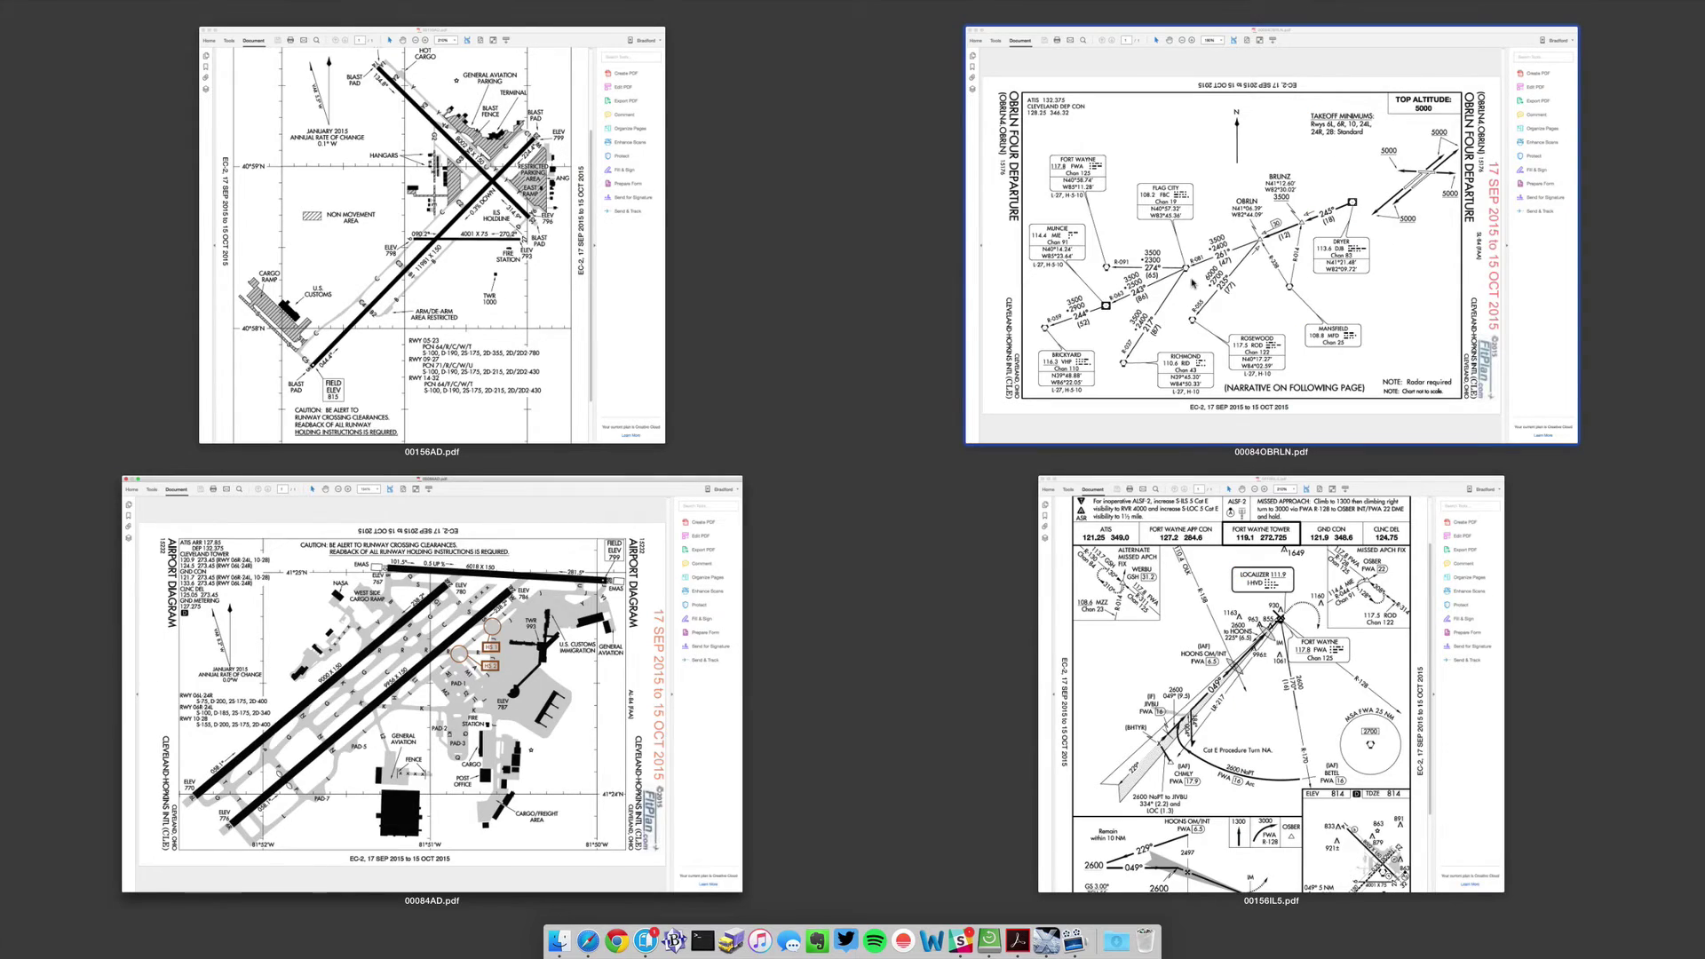
pyautogui.click(1194, 283)
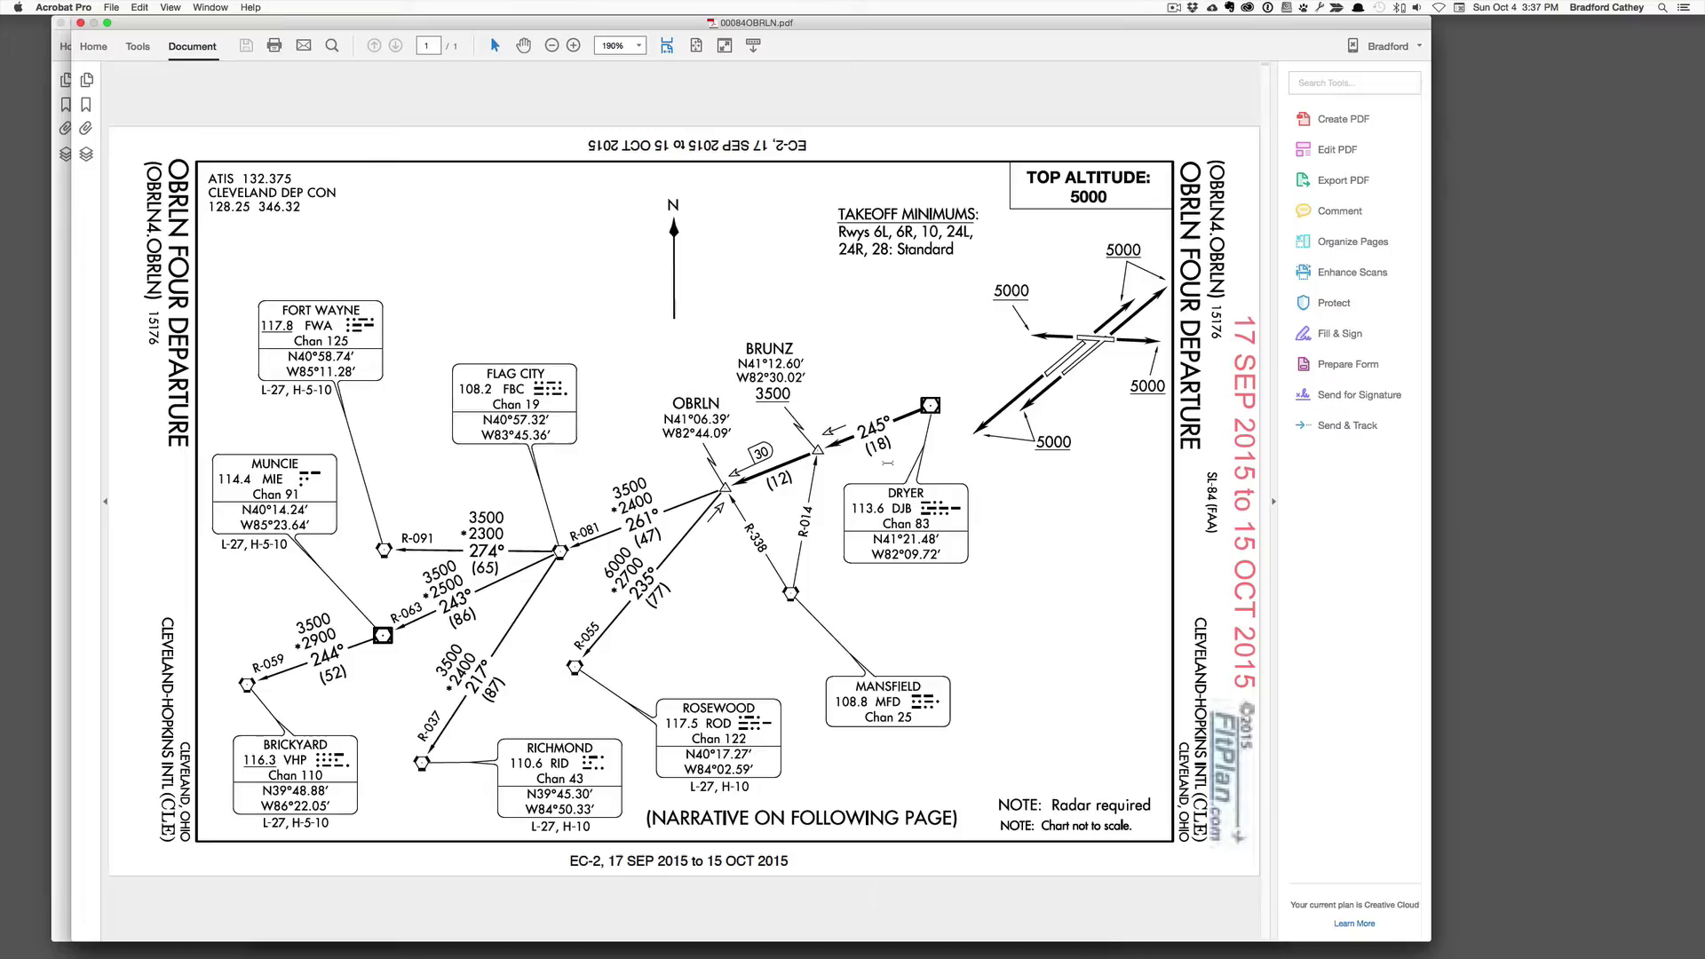
# Step: Review the Fort Wayne airport diagram, then the ILS RWY 05 chart's minimums table
pyautogui.hotkey('ctrl', 'Down')
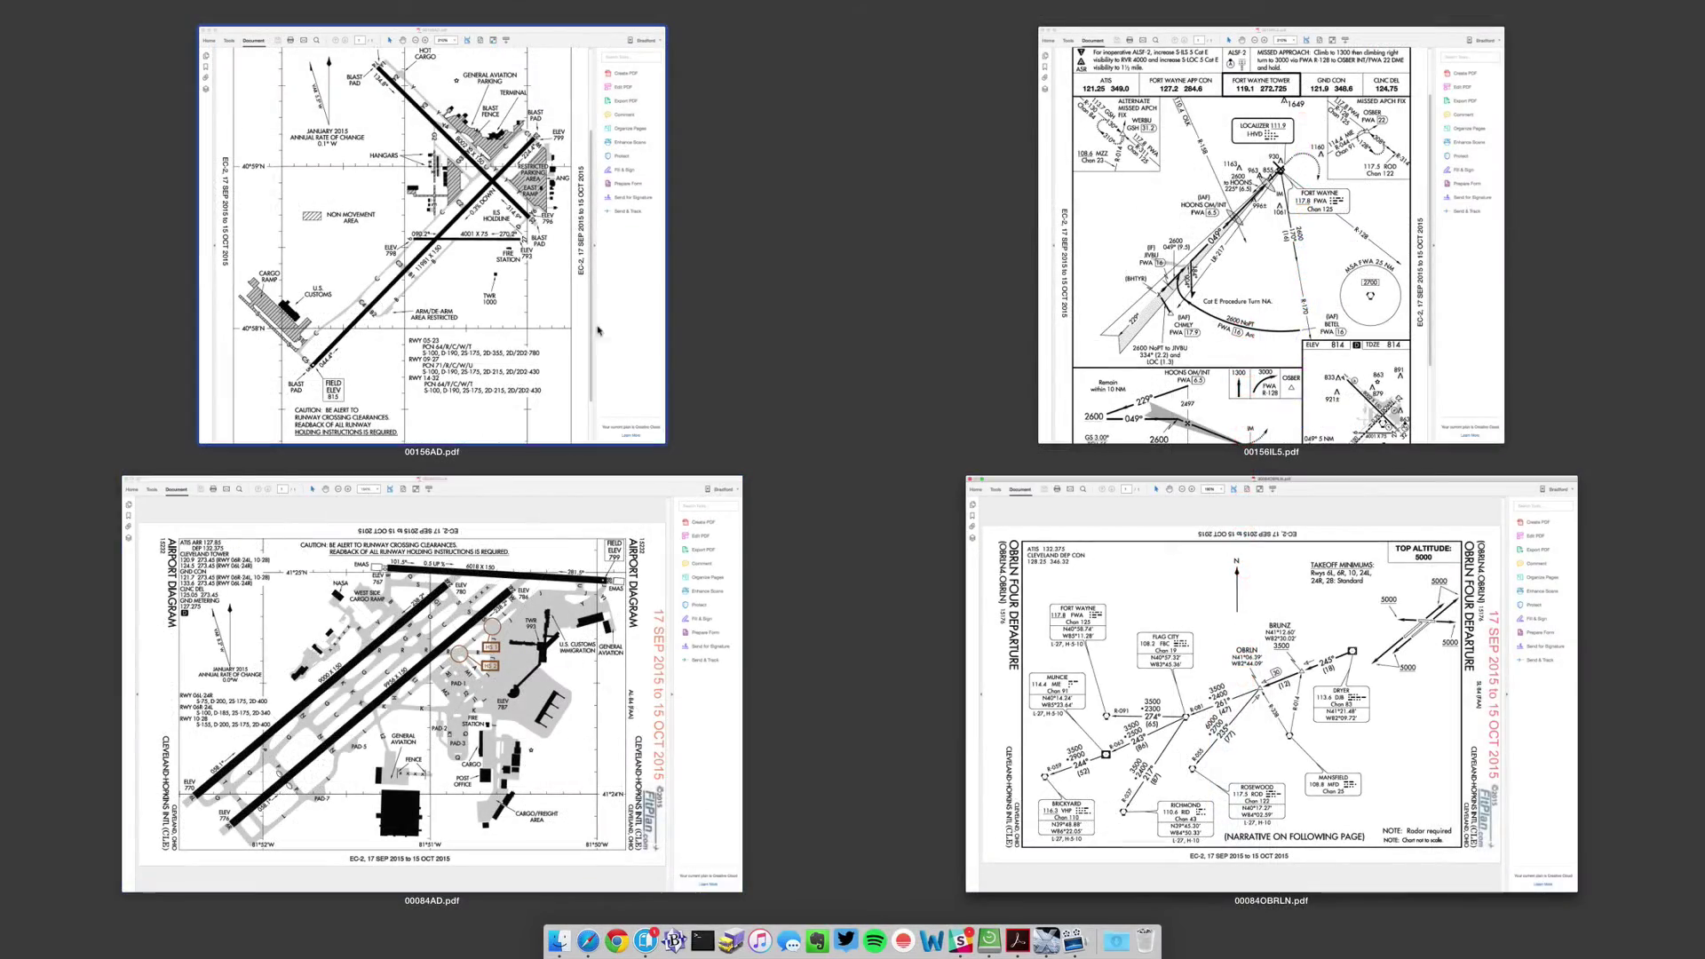
pyautogui.click(430, 240)
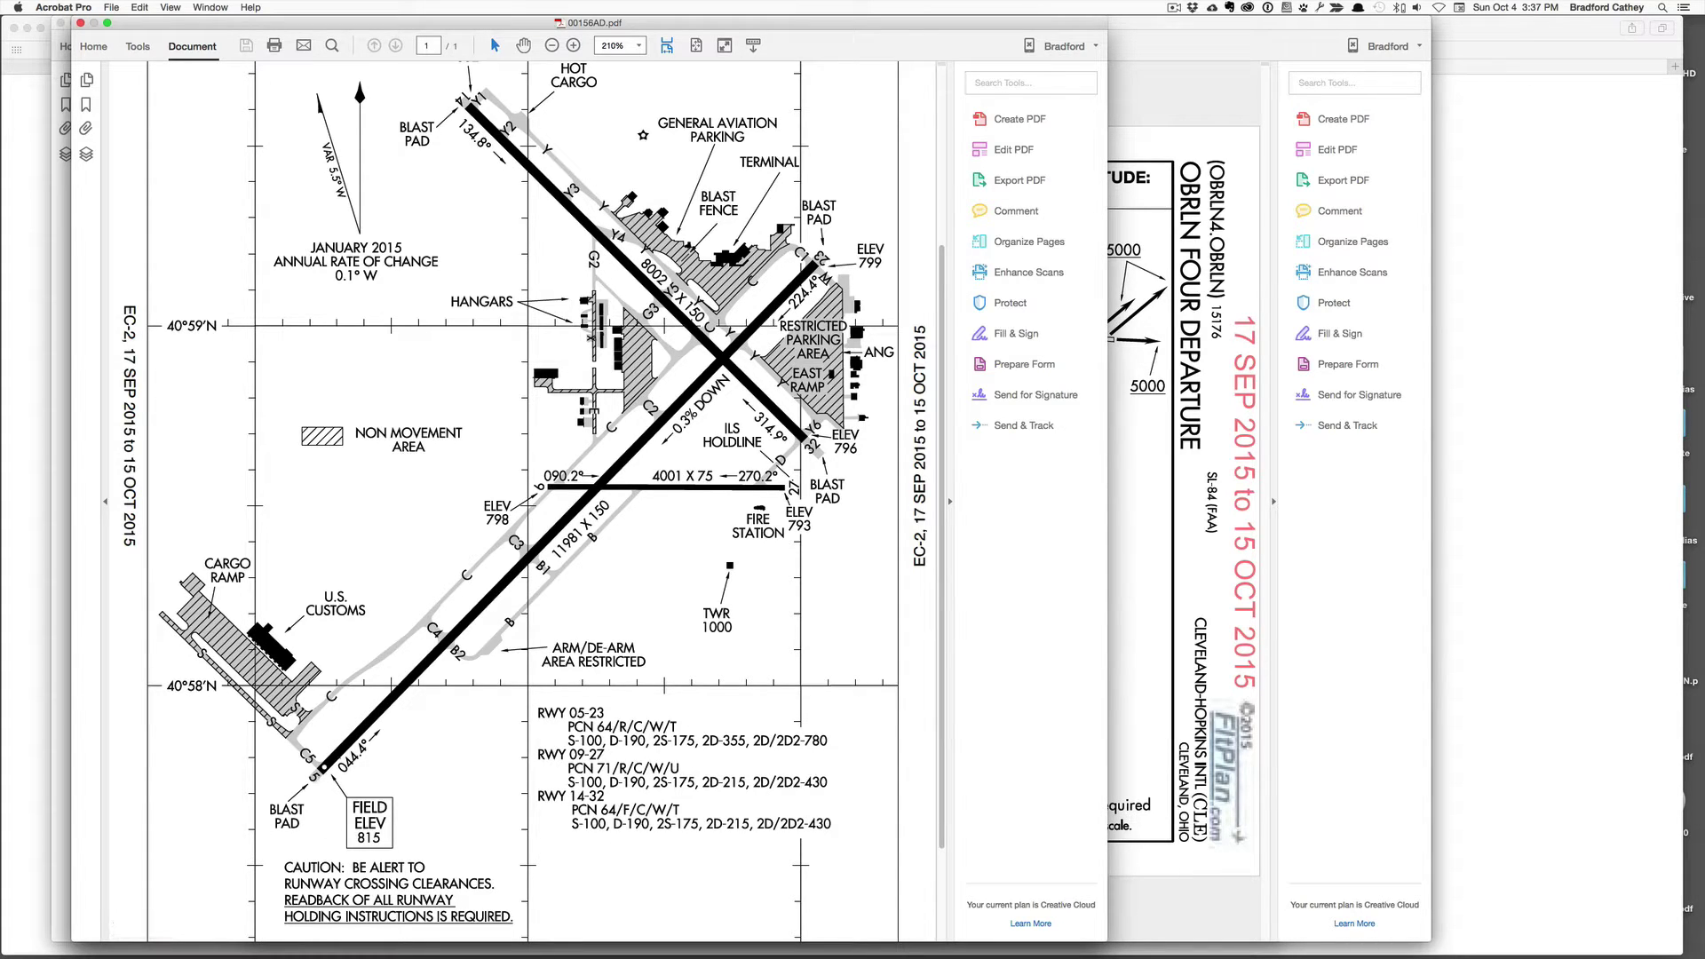
pyautogui.scroll(-2, 532, 501)
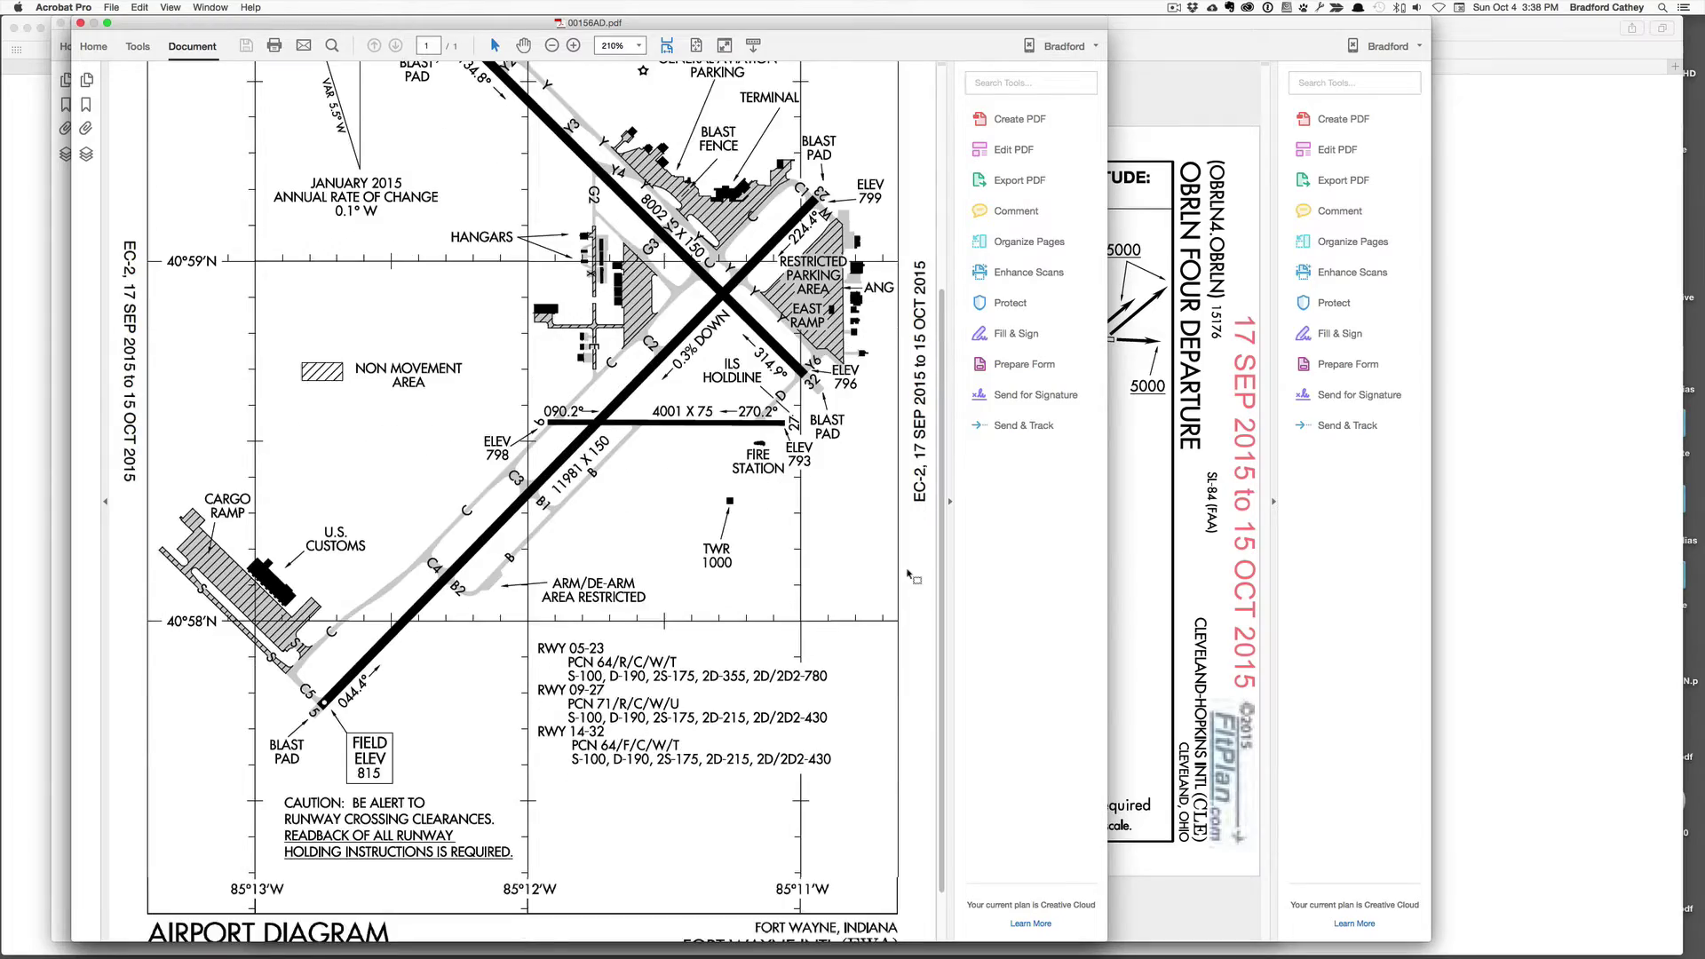
pyautogui.hotkey('ctrl', 'Down')
pyautogui.click(1272, 294)
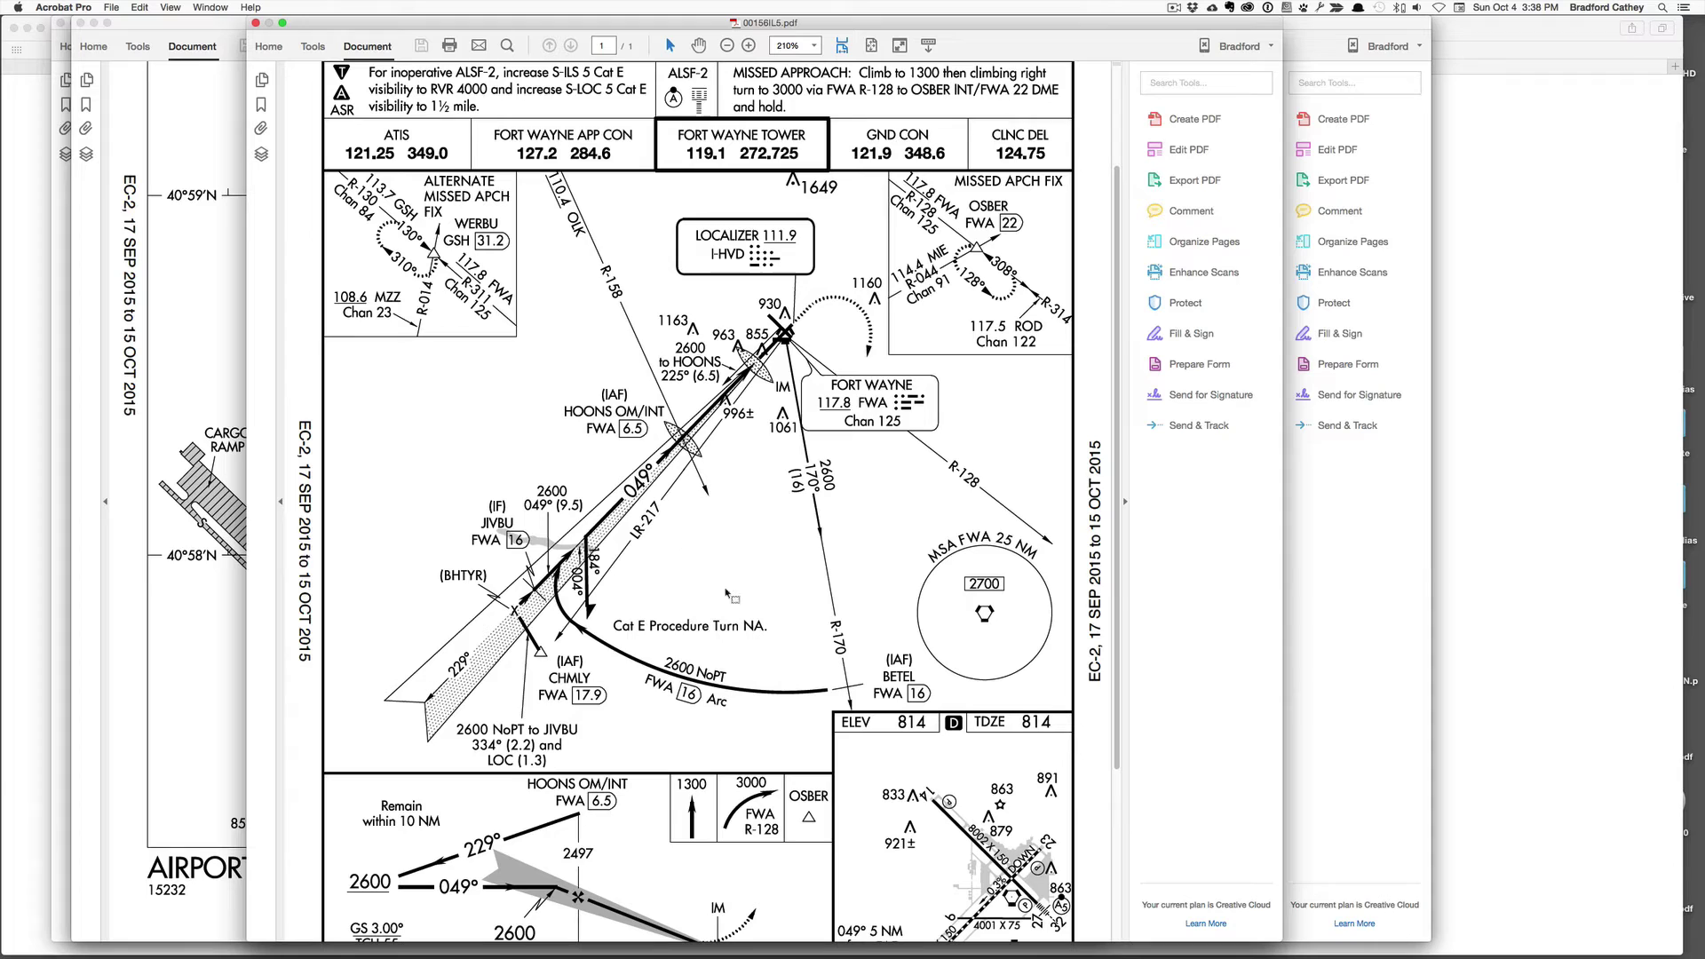
pyautogui.scroll(-2, 730, 594)
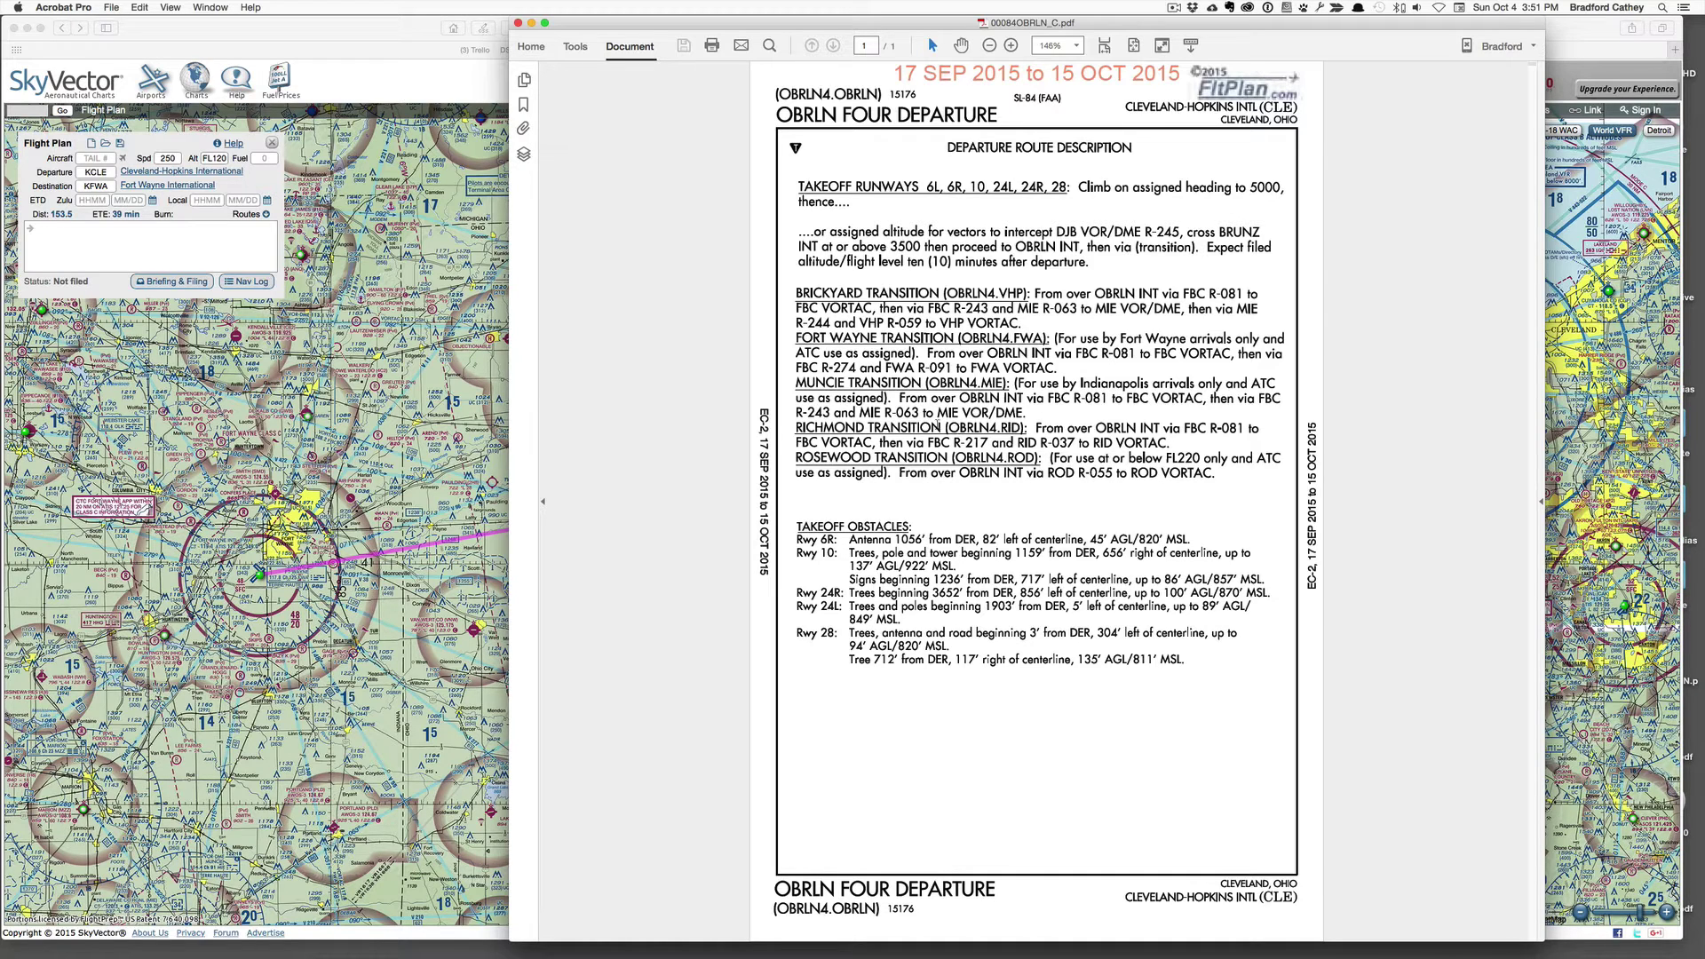
# Step: Close the 00084OBRLN_C.pdf route description window
pyautogui.press('super+w')
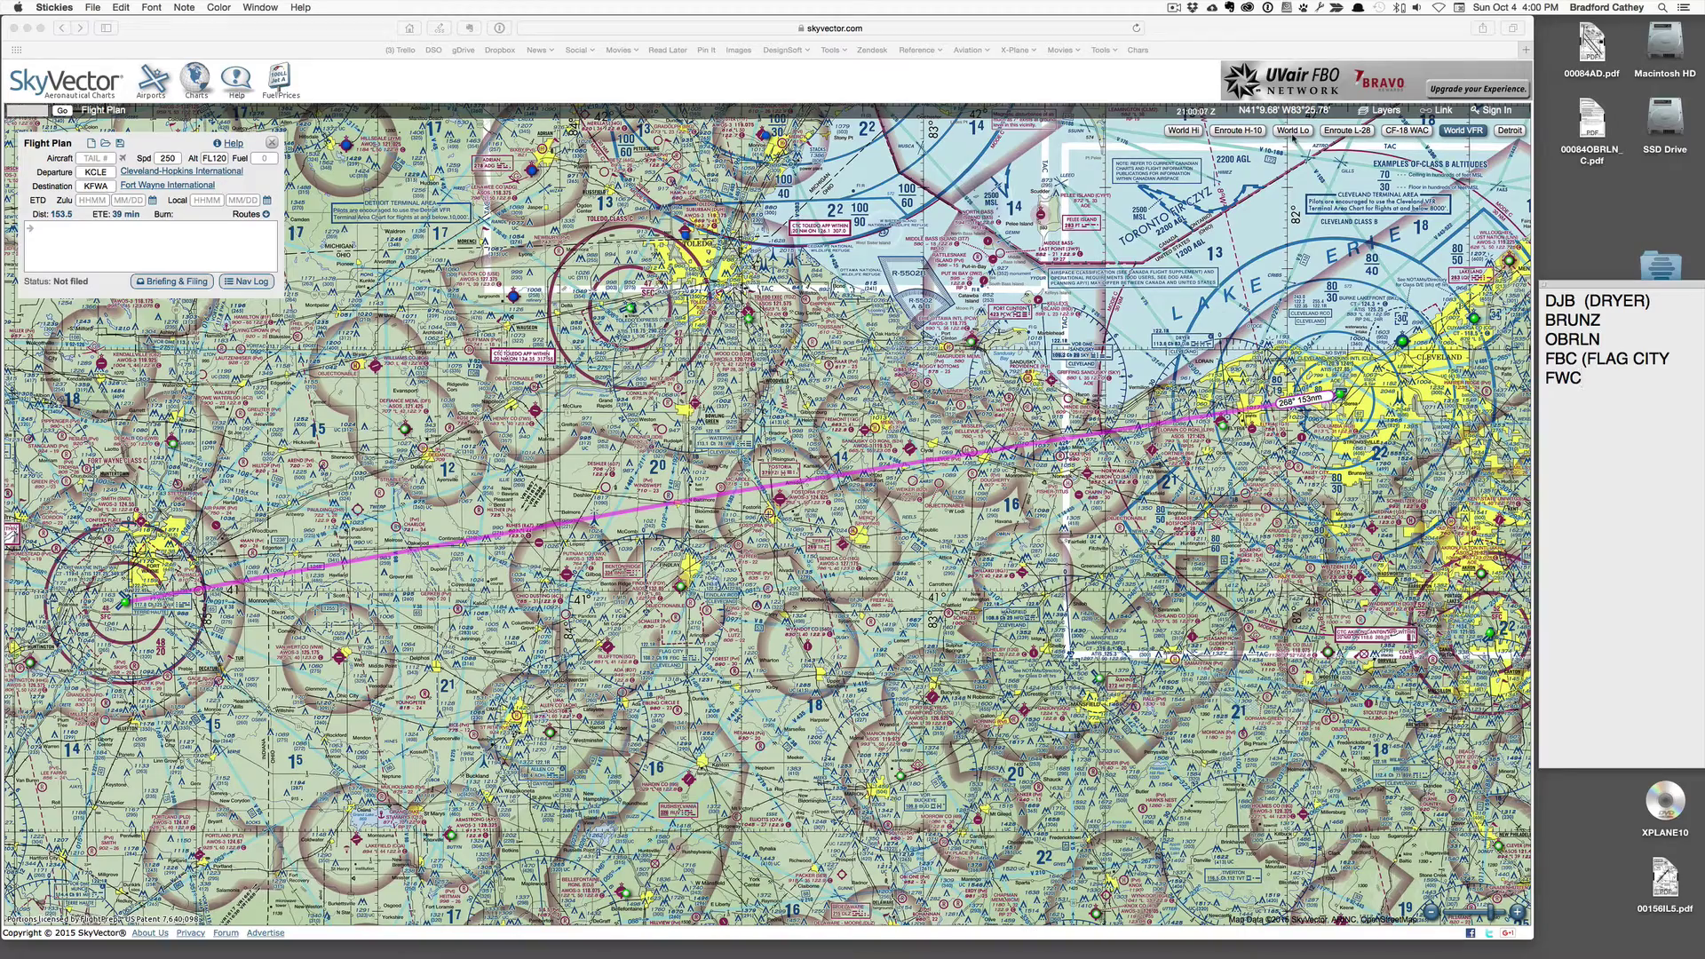
# Step: Switch to the World Lo chart and enter route DJB BRUNZ OBRLN FBC
pyautogui.click(1288, 135)
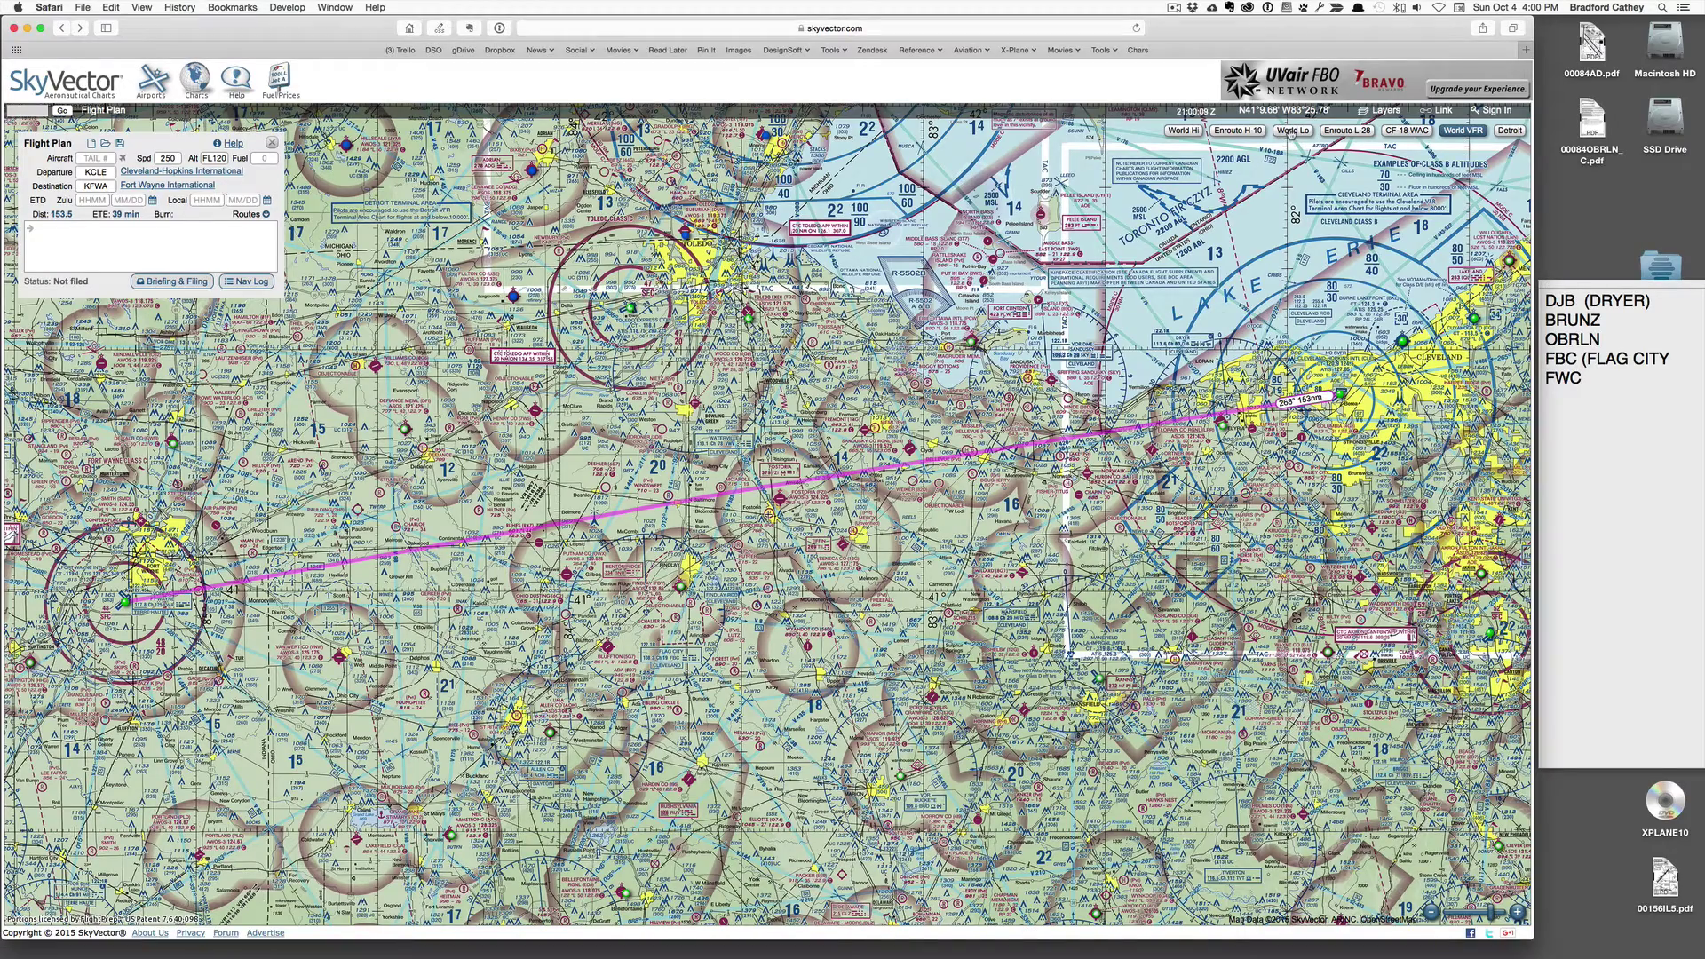
pyautogui.click(1291, 131)
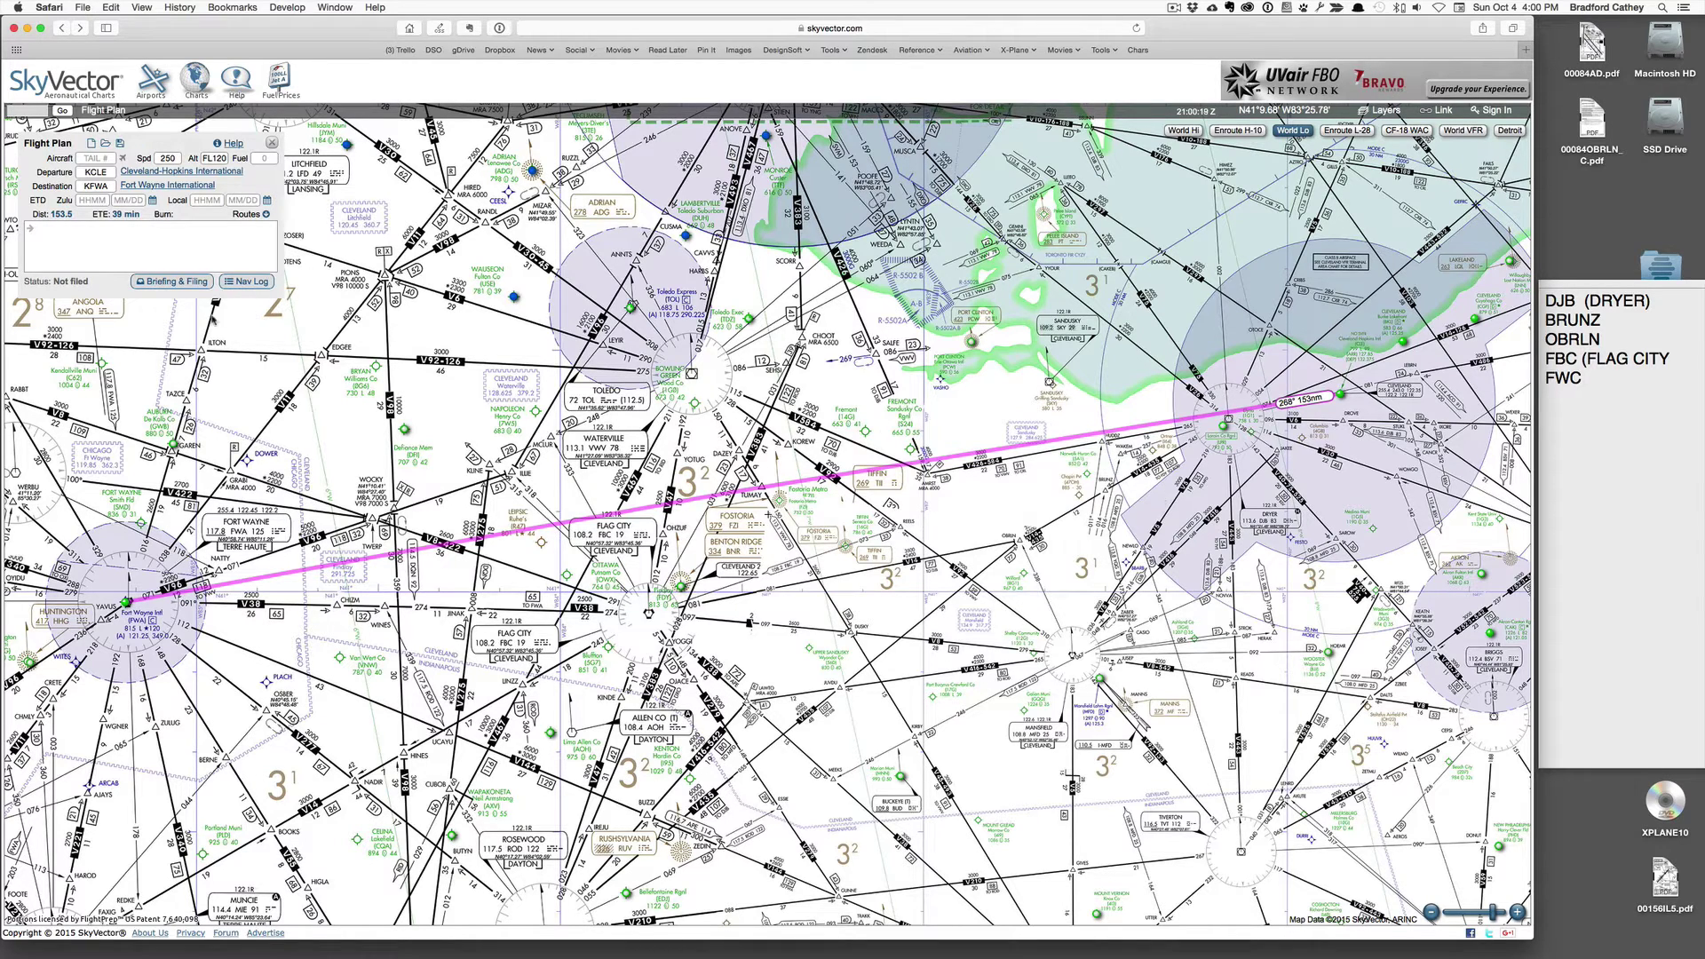
pyautogui.click(48, 230)
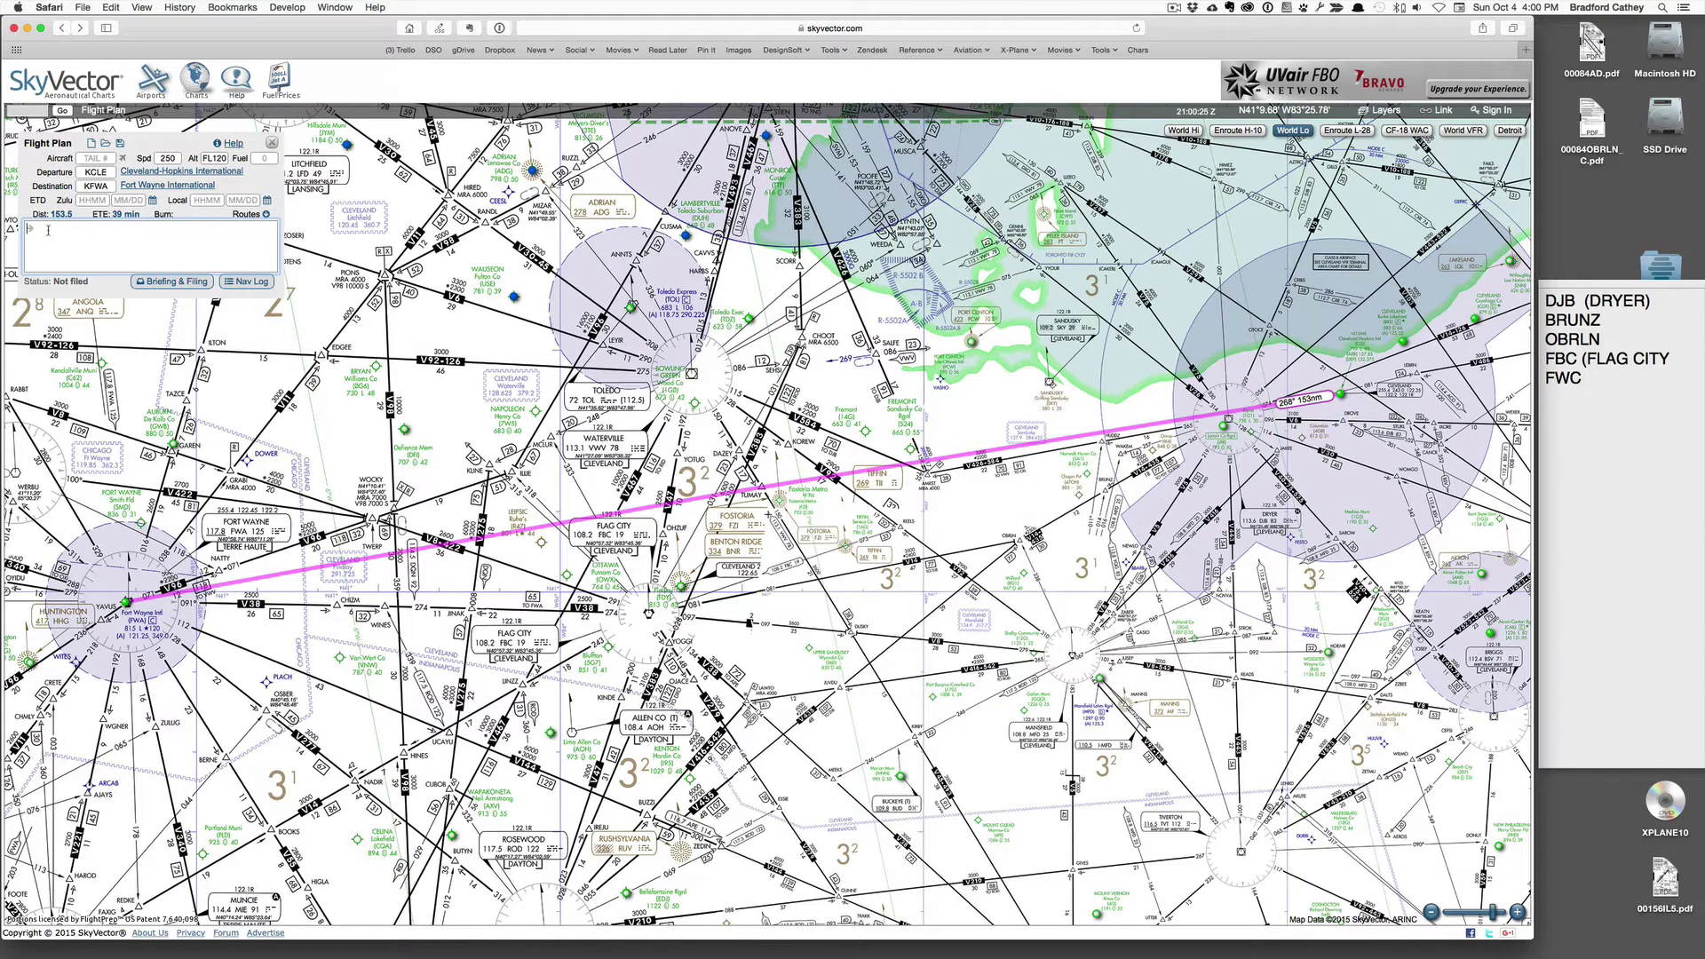
pyautogui.write('DJB')
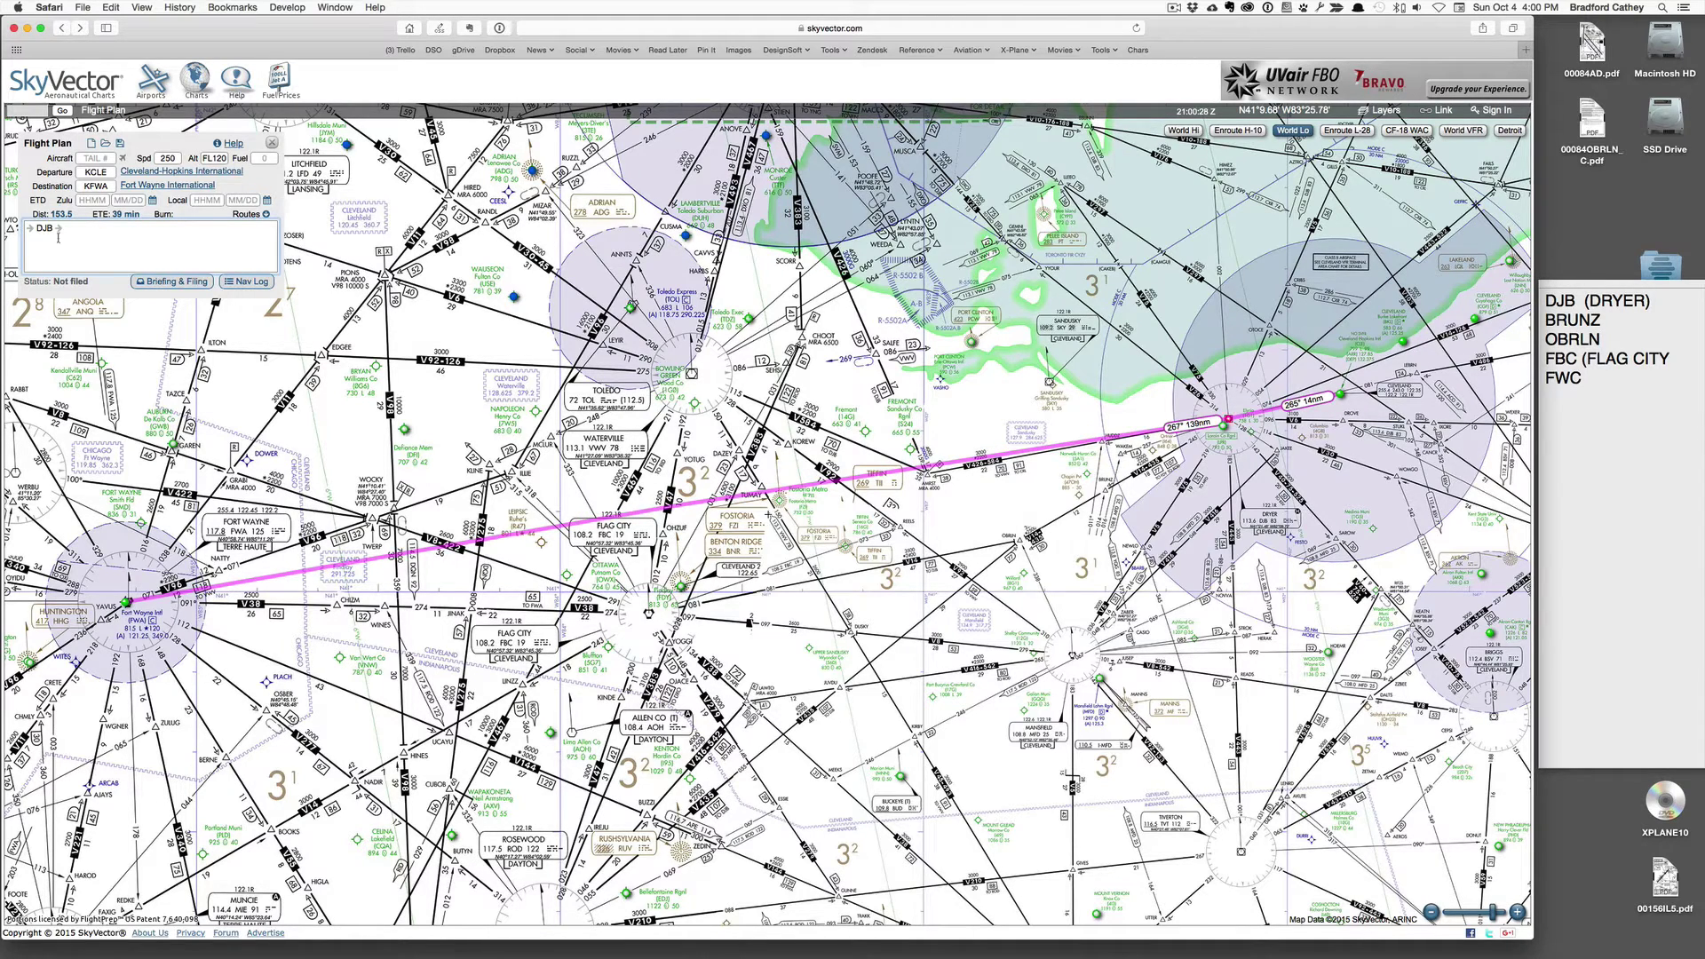
pyautogui.moveTo(1240, 440)
pyautogui.click(84, 234)
pyautogui.write('BRUNZ')
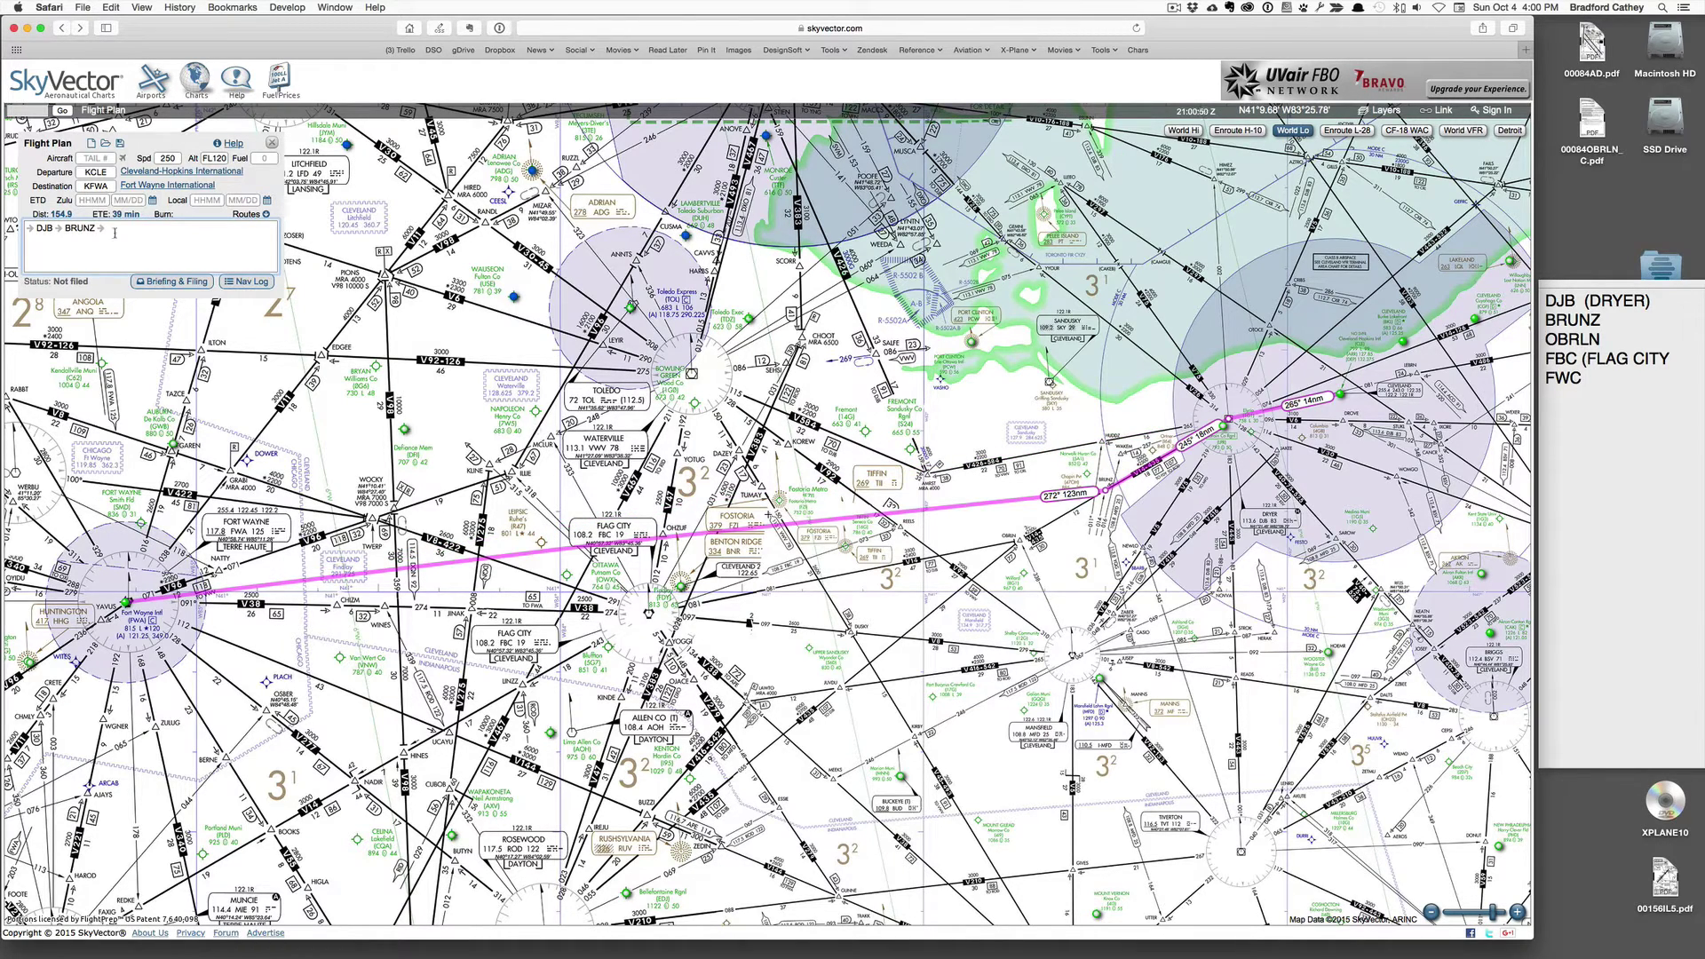
pyautogui.write(' OBRLN F')
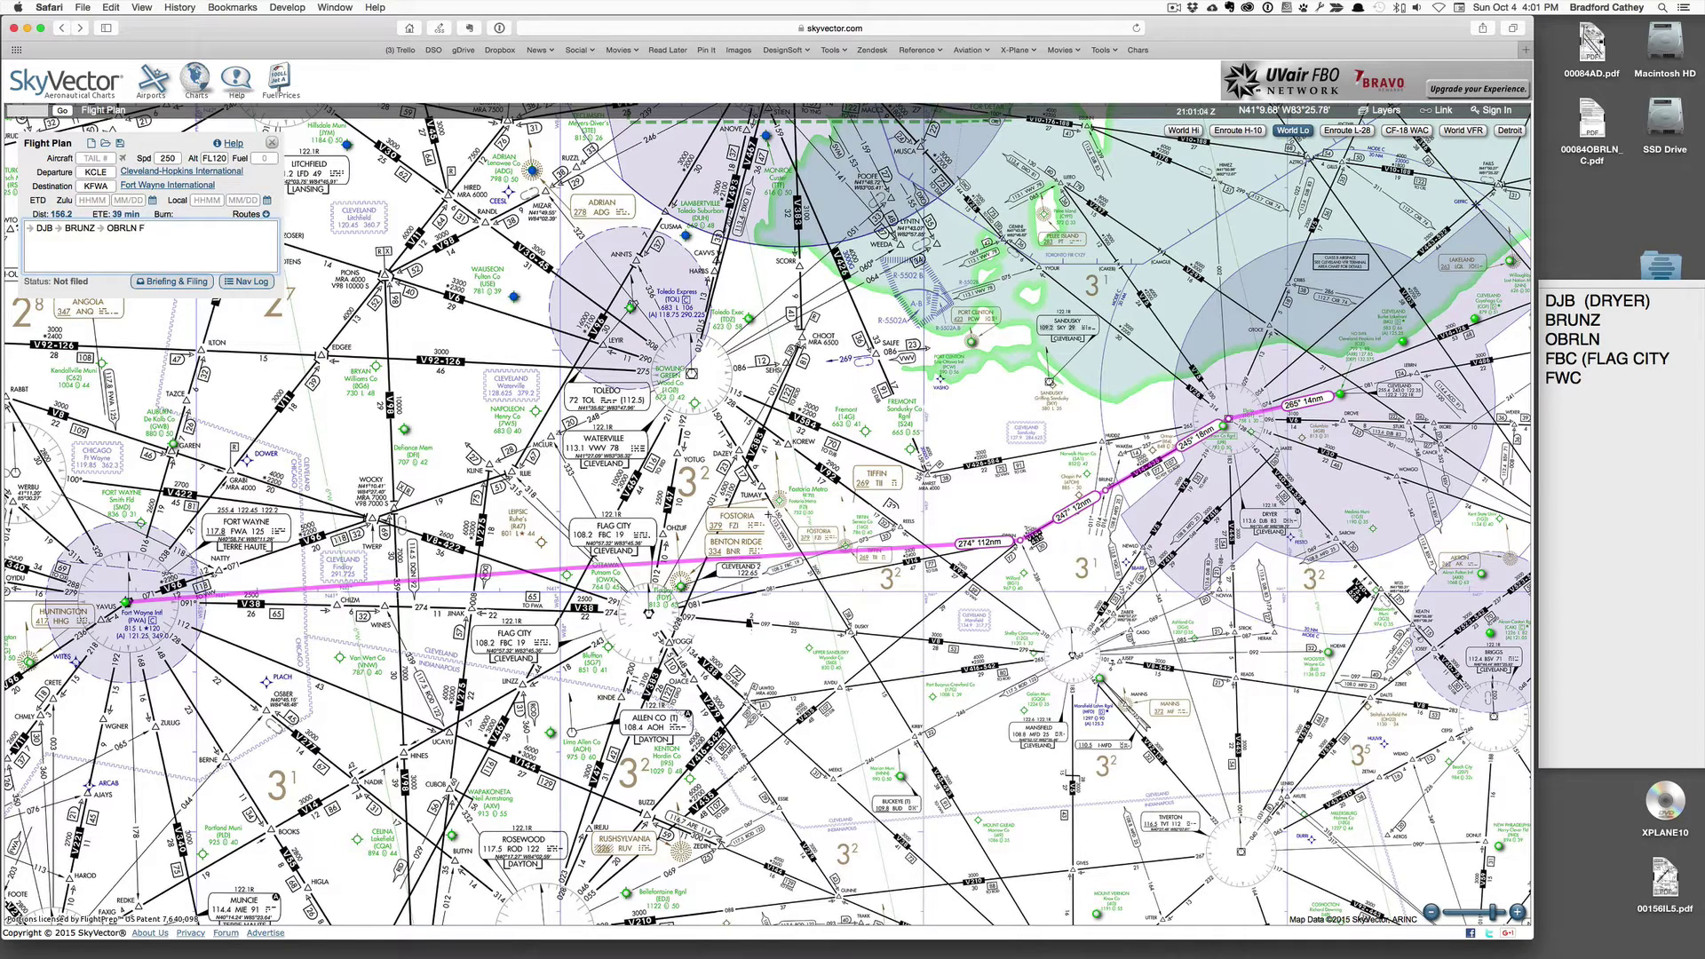
pyautogui.press('BackSpace')
pyautogui.write('→ FBC')
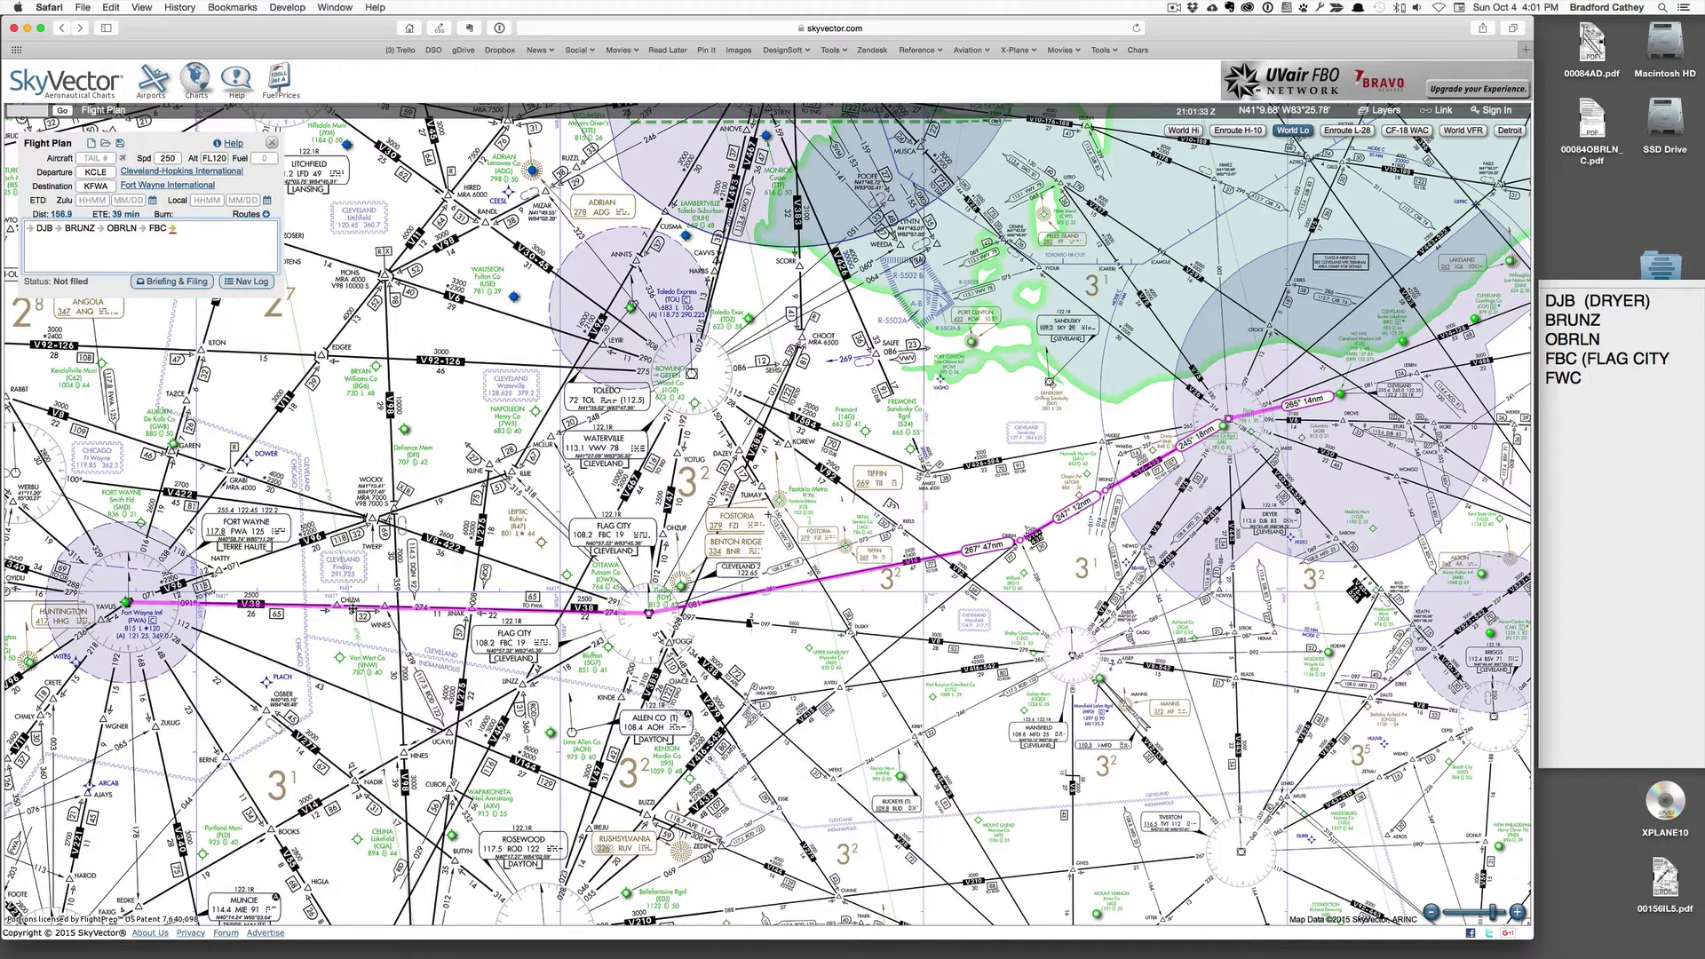
# Step: Bend the final legs through OSBER and WGNER, then open the KCLE–KFWA nav log
pyautogui.moveTo(337, 608); pyautogui.dragTo(264, 711)
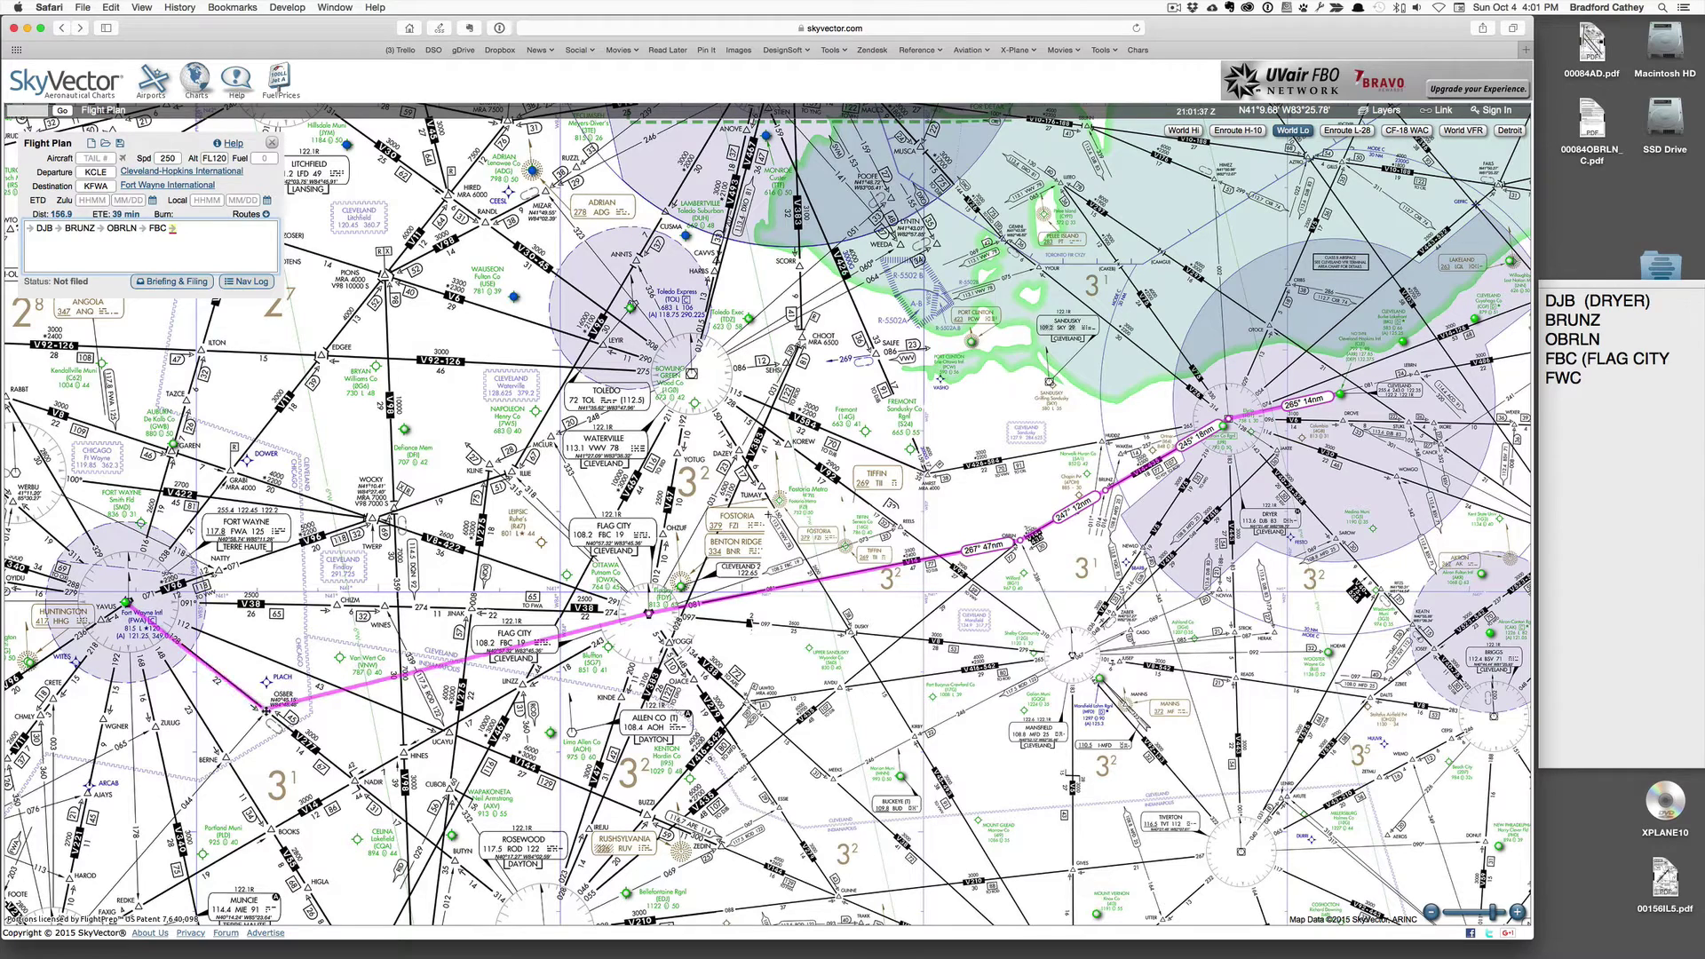
pyautogui.click(267, 716)
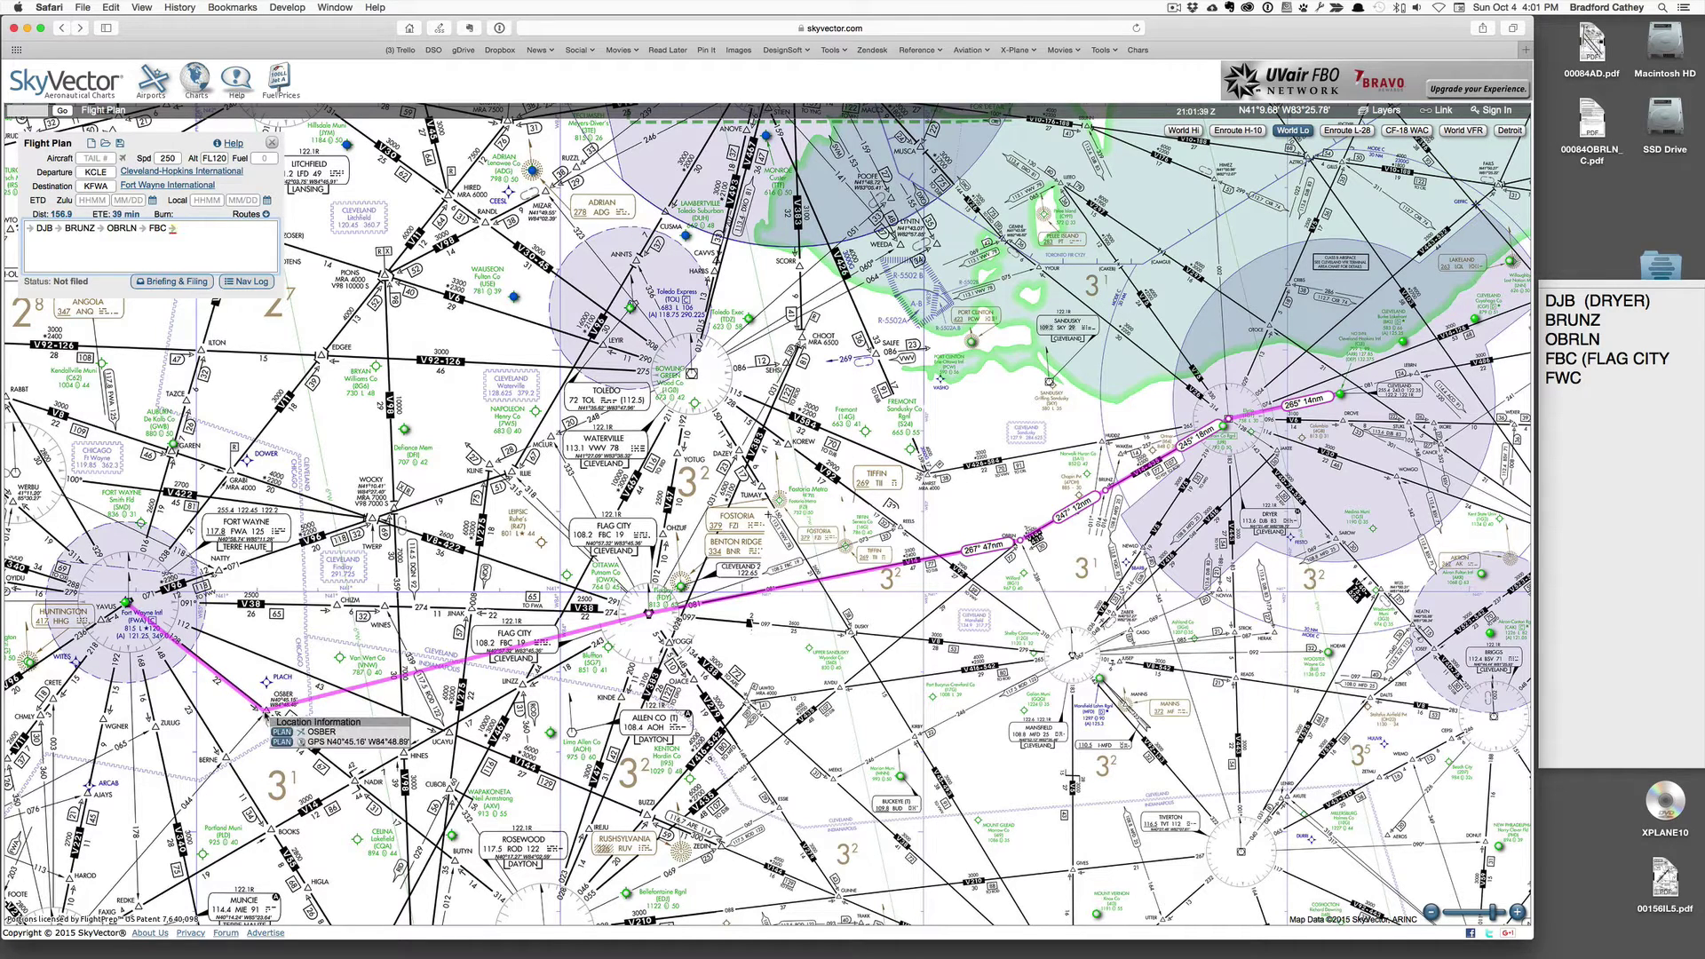
pyautogui.click(283, 732)
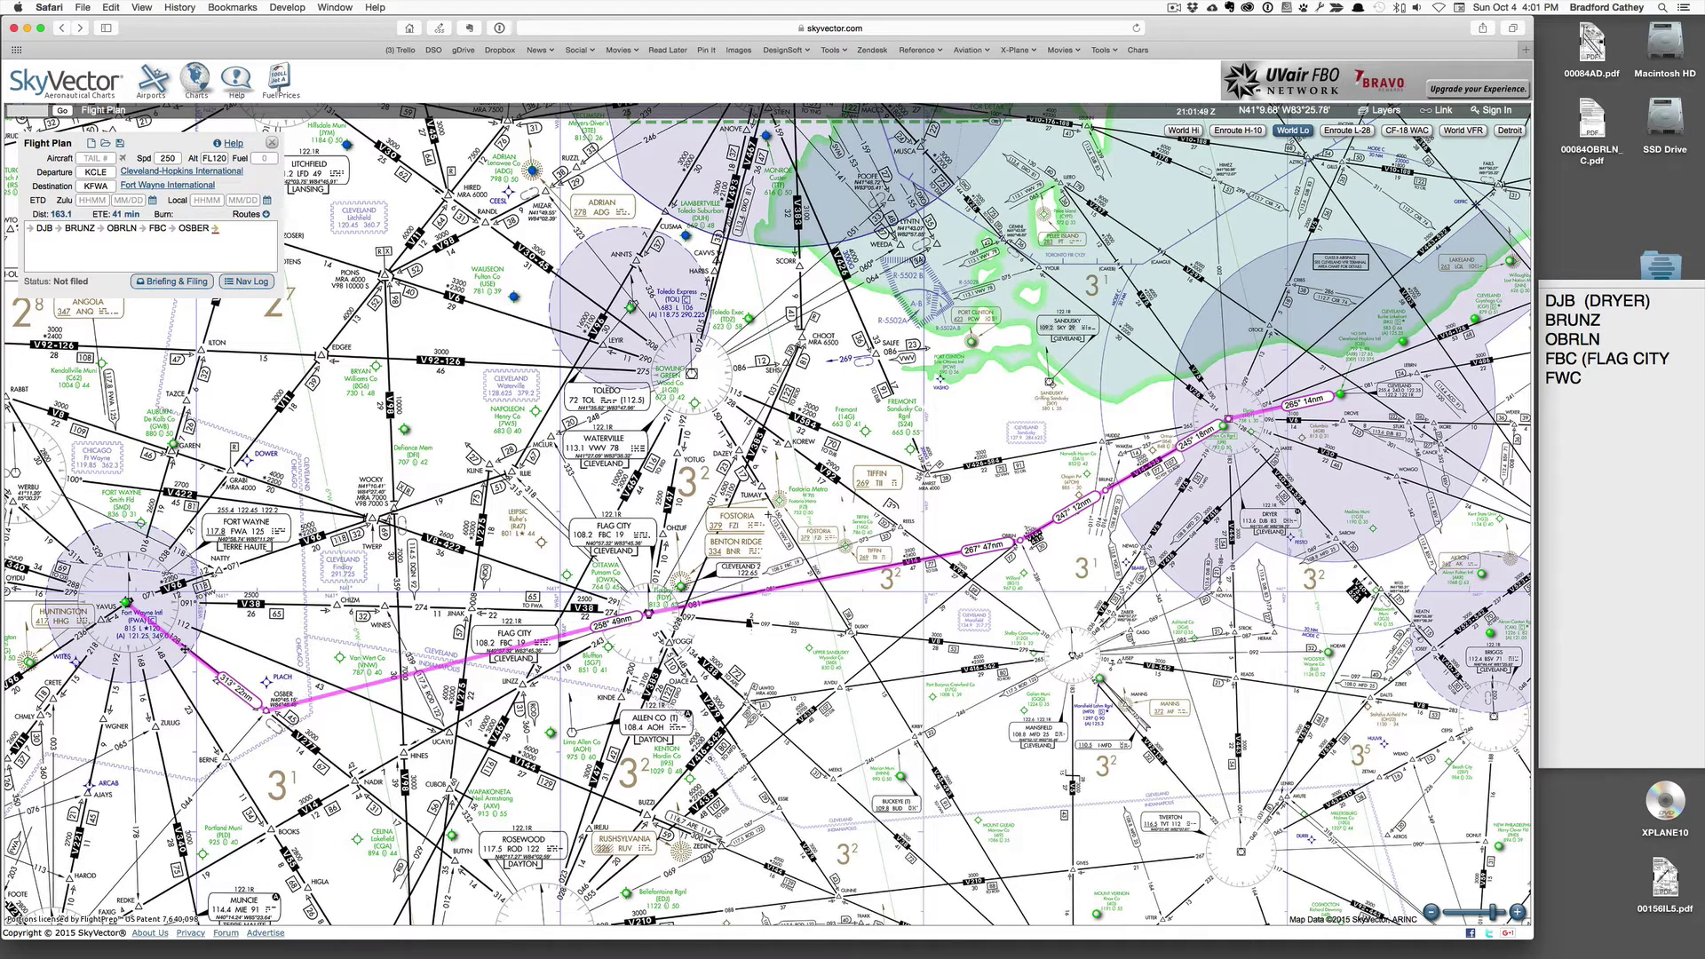
pyautogui.moveTo(184, 649); pyautogui.dragTo(103, 719)
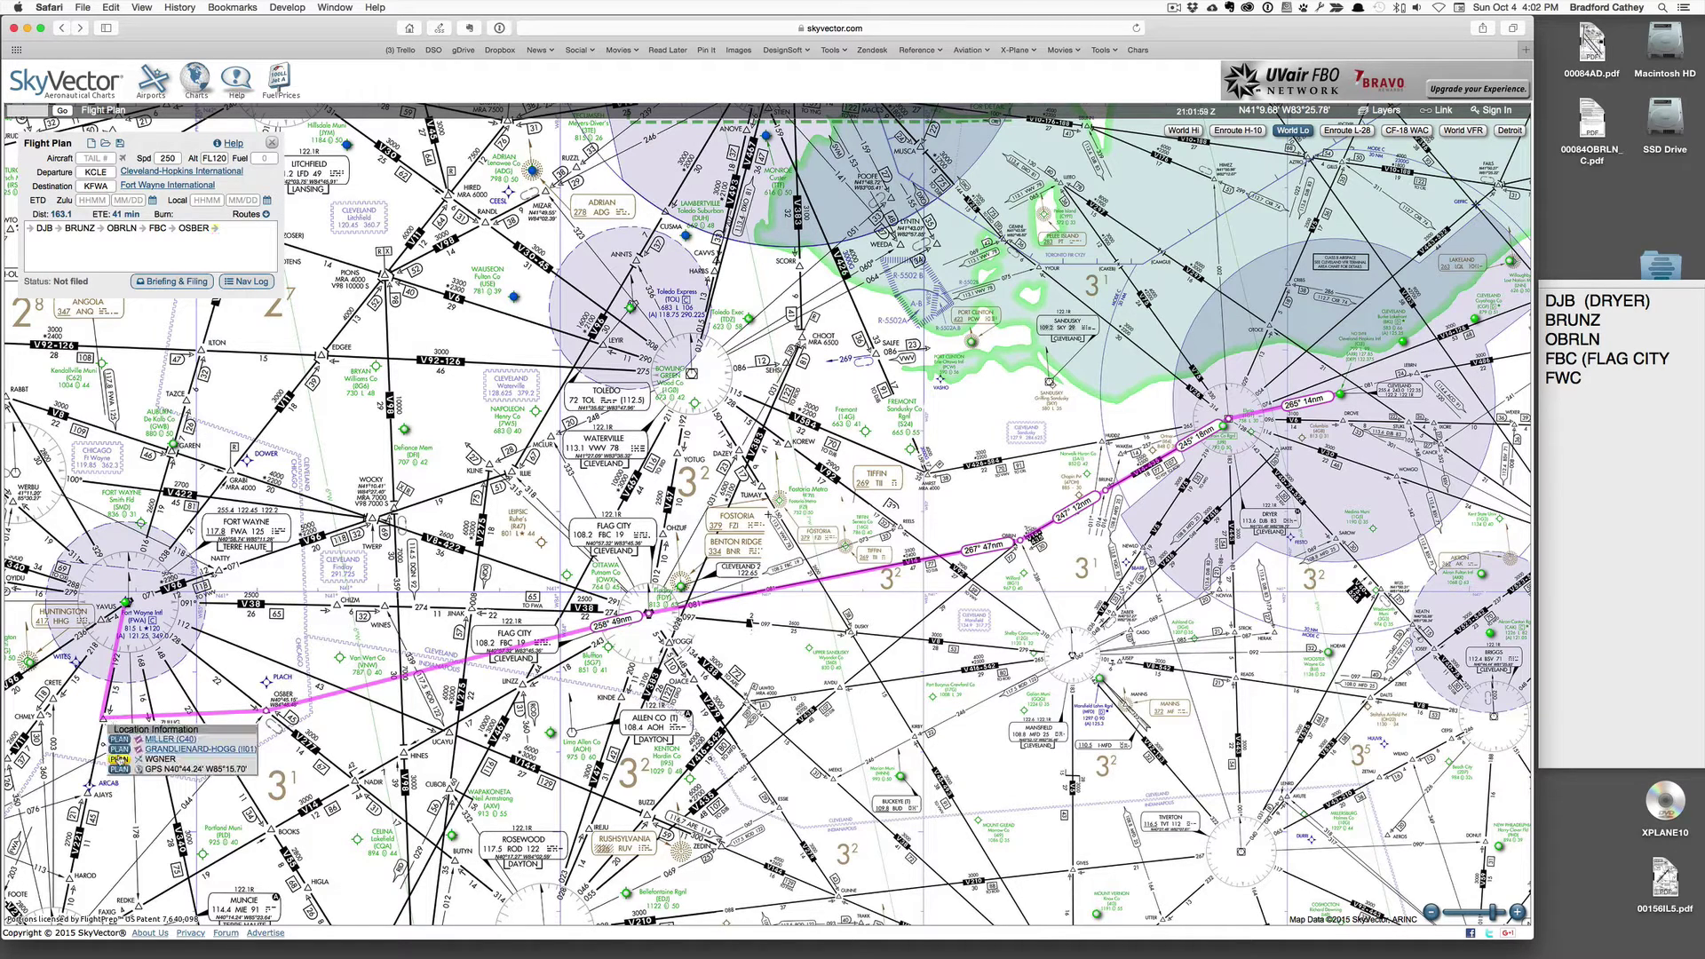
pyautogui.click(121, 760)
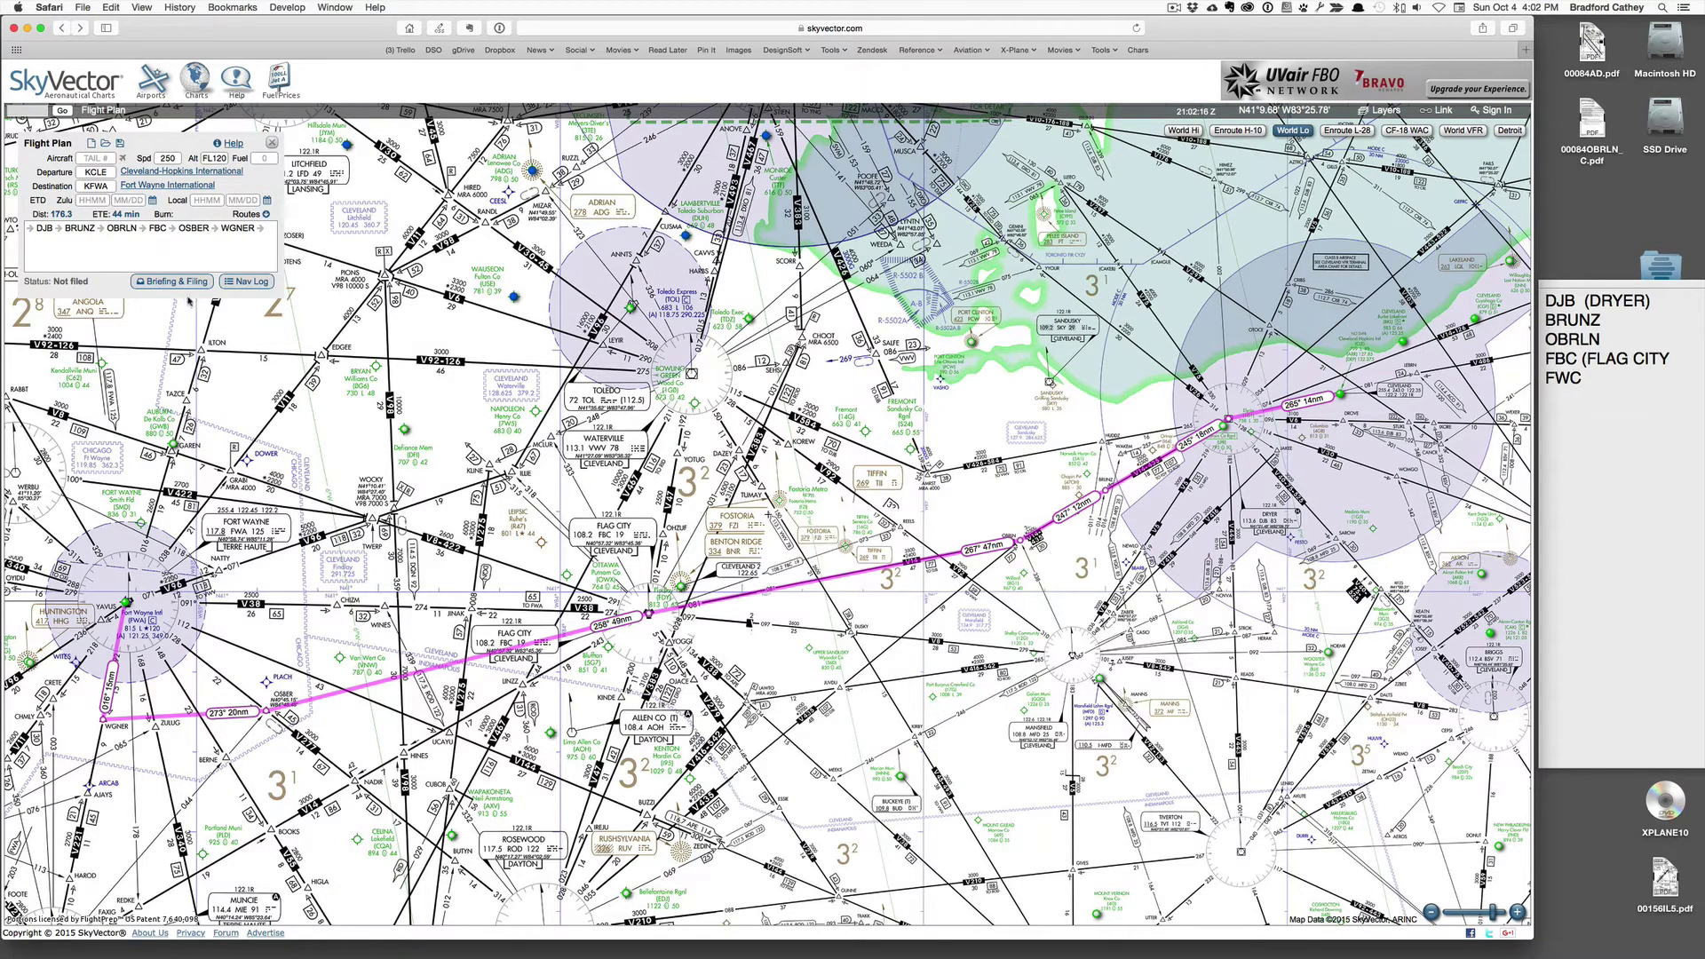
pyautogui.click(249, 282)
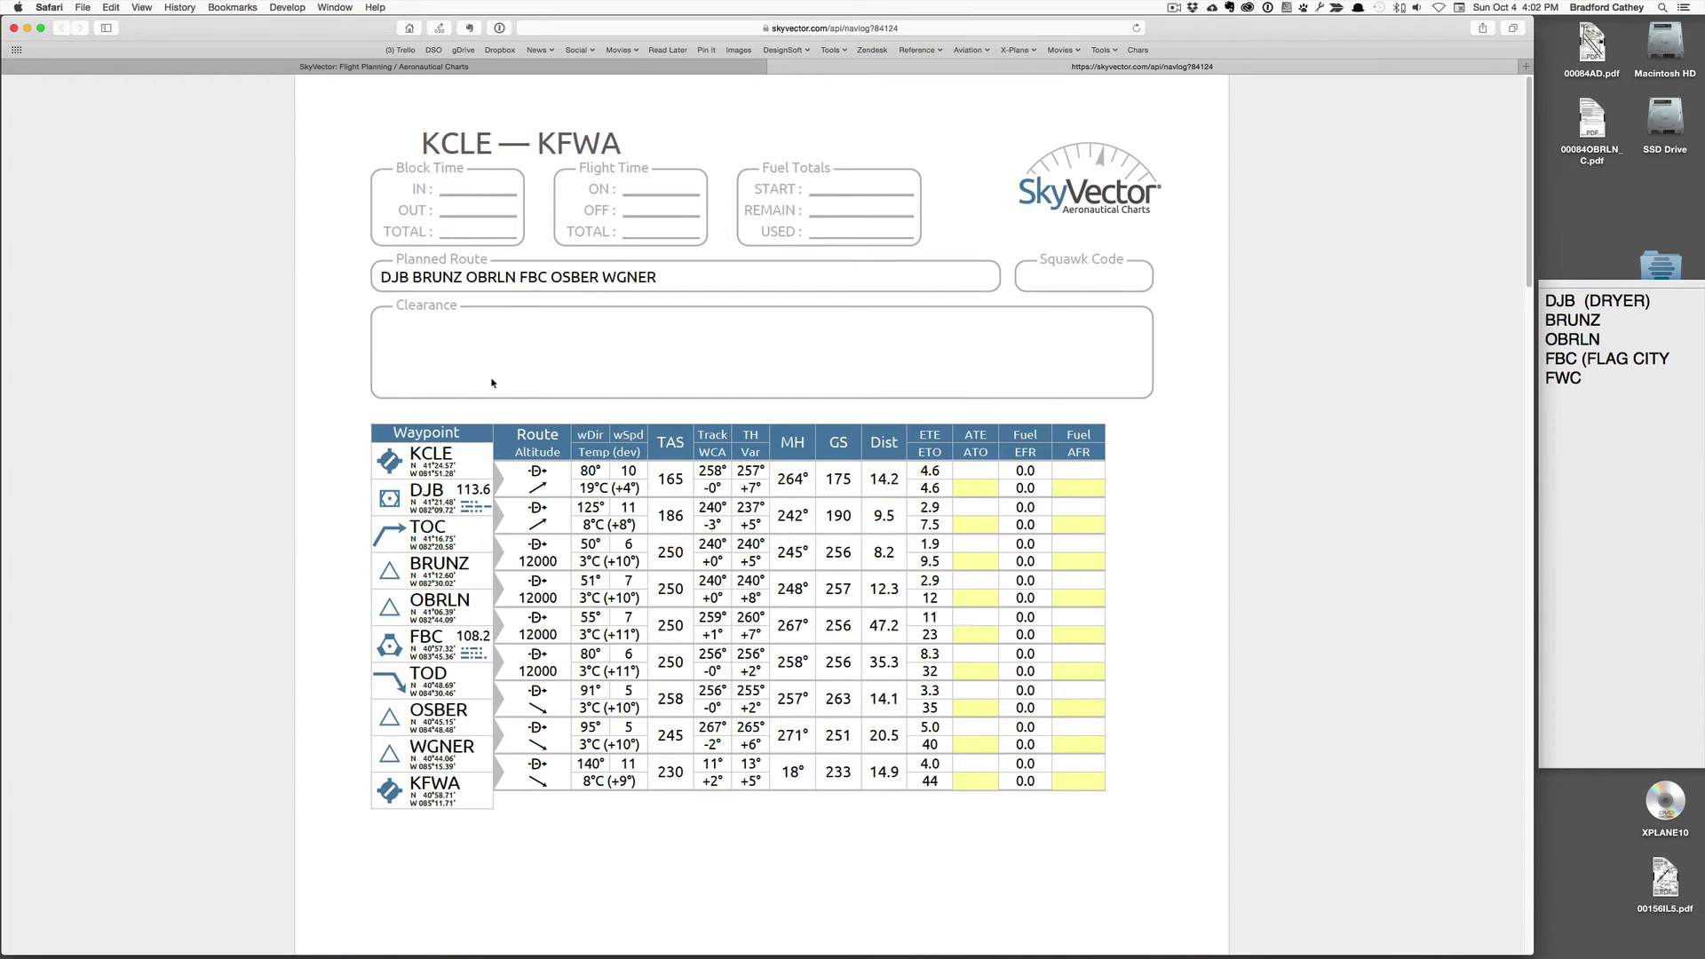
pyautogui.scroll(-6, 492, 383)
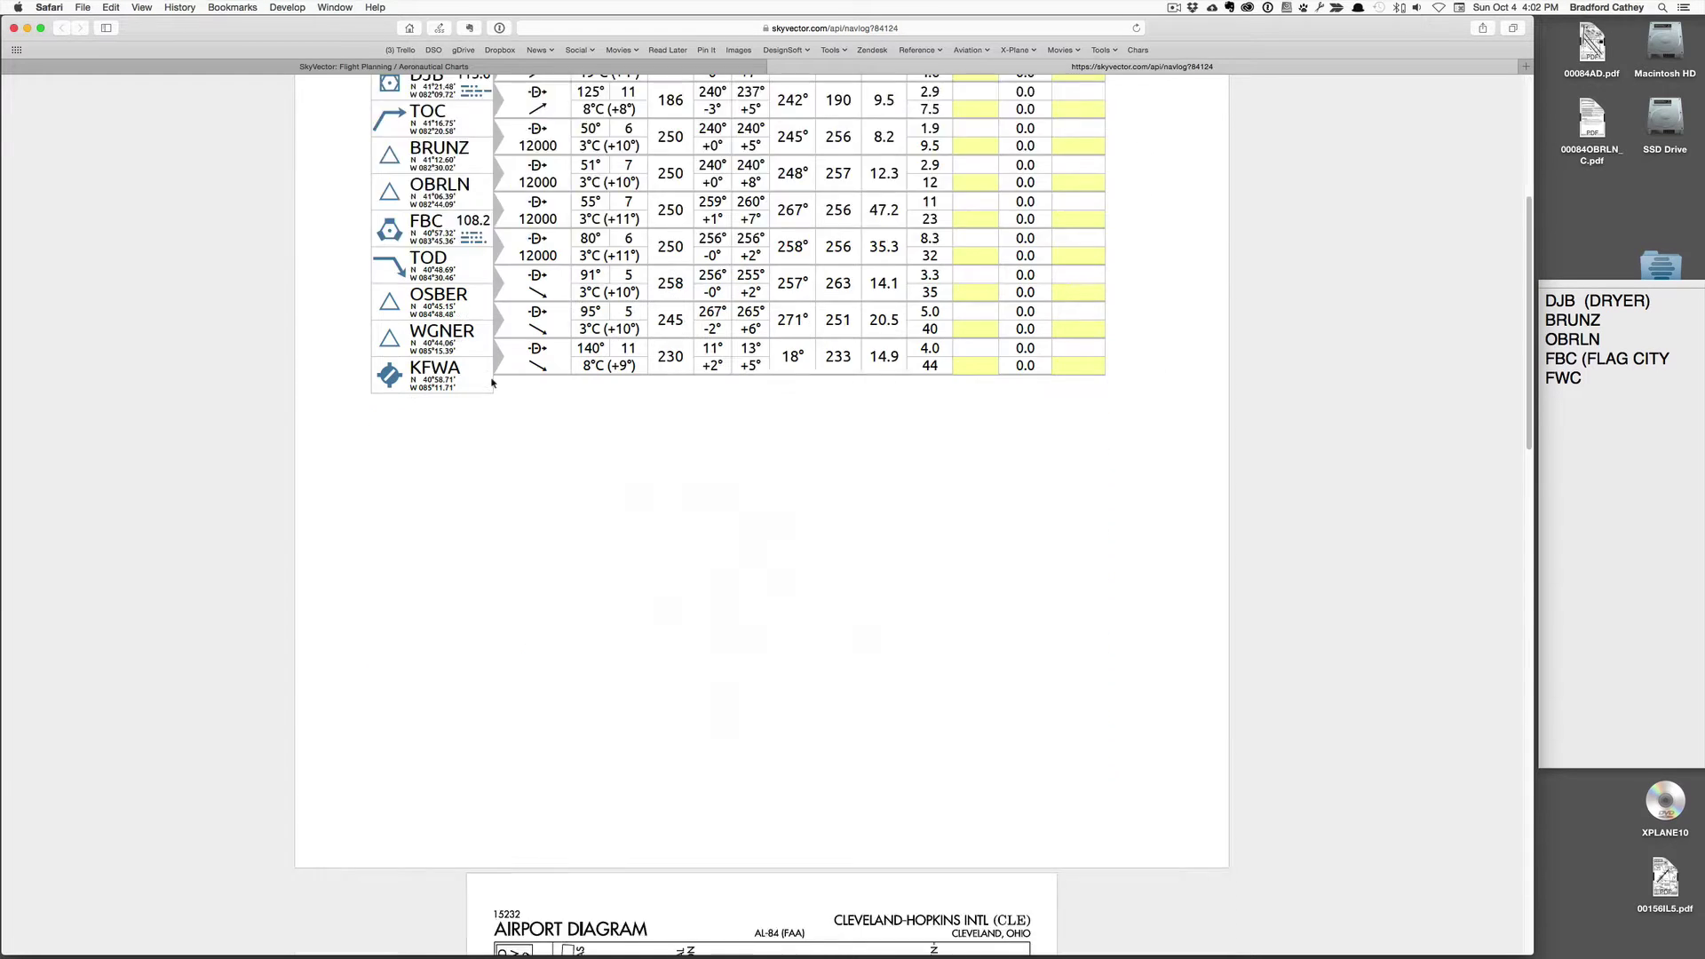
pyautogui.scroll(6, 492, 387)
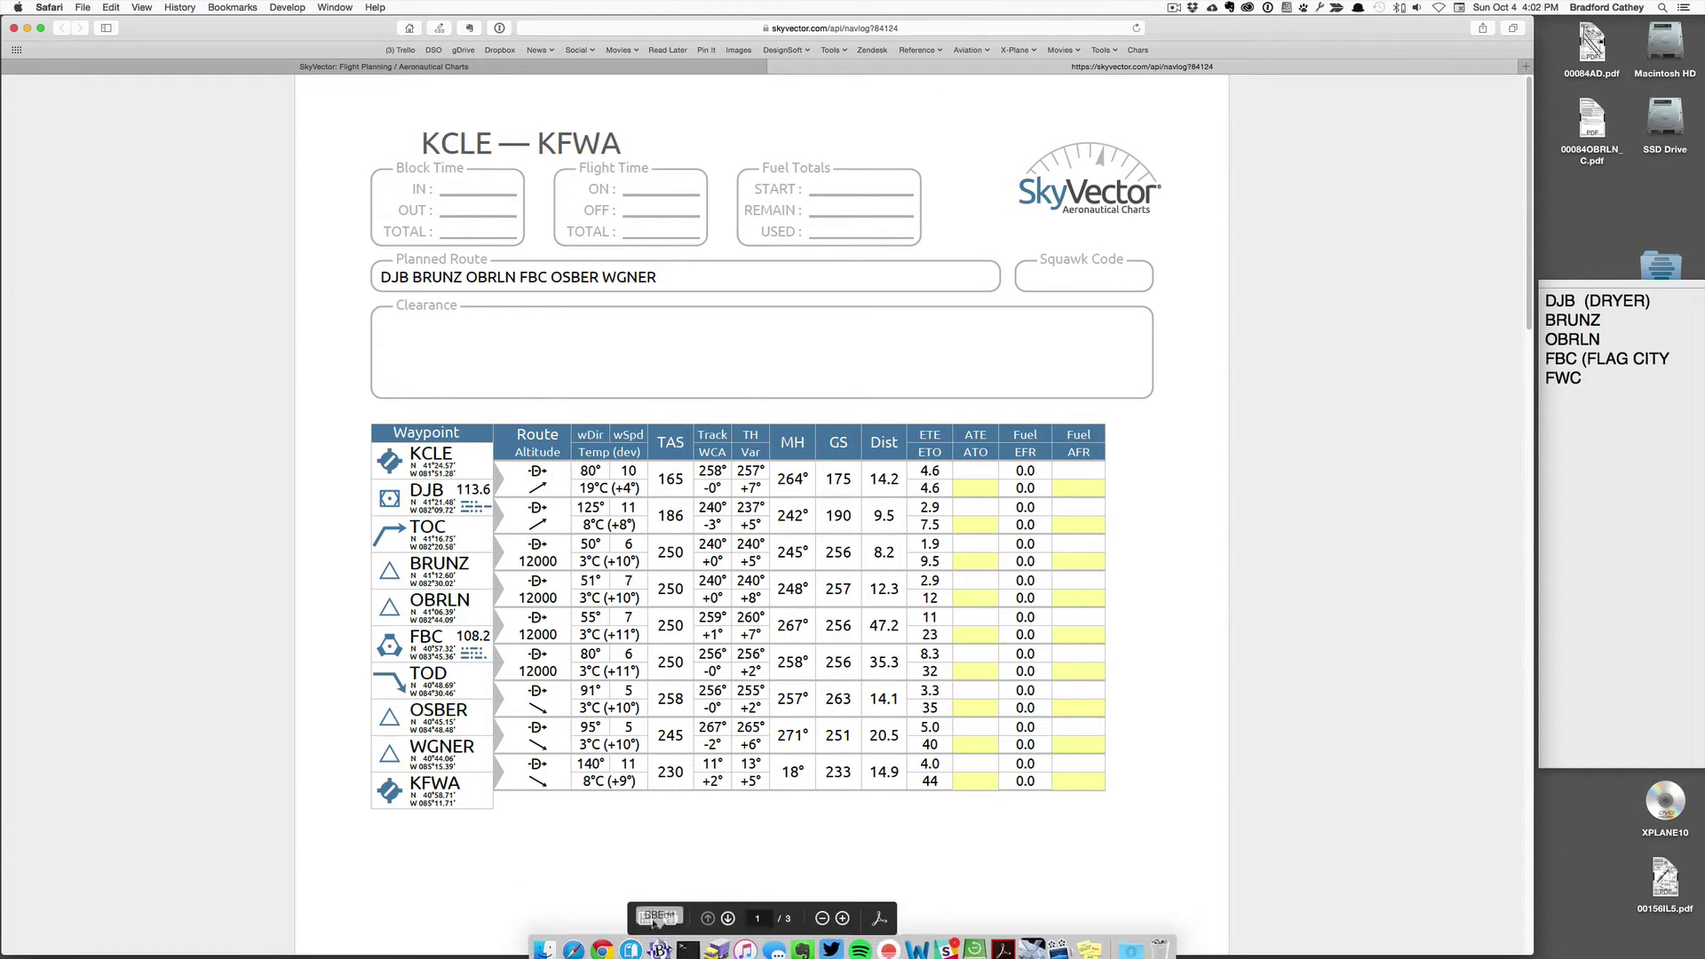
# Step: Save a copy of the nav log to the Desktop as navlog.pdf
pyautogui.click(646, 918)
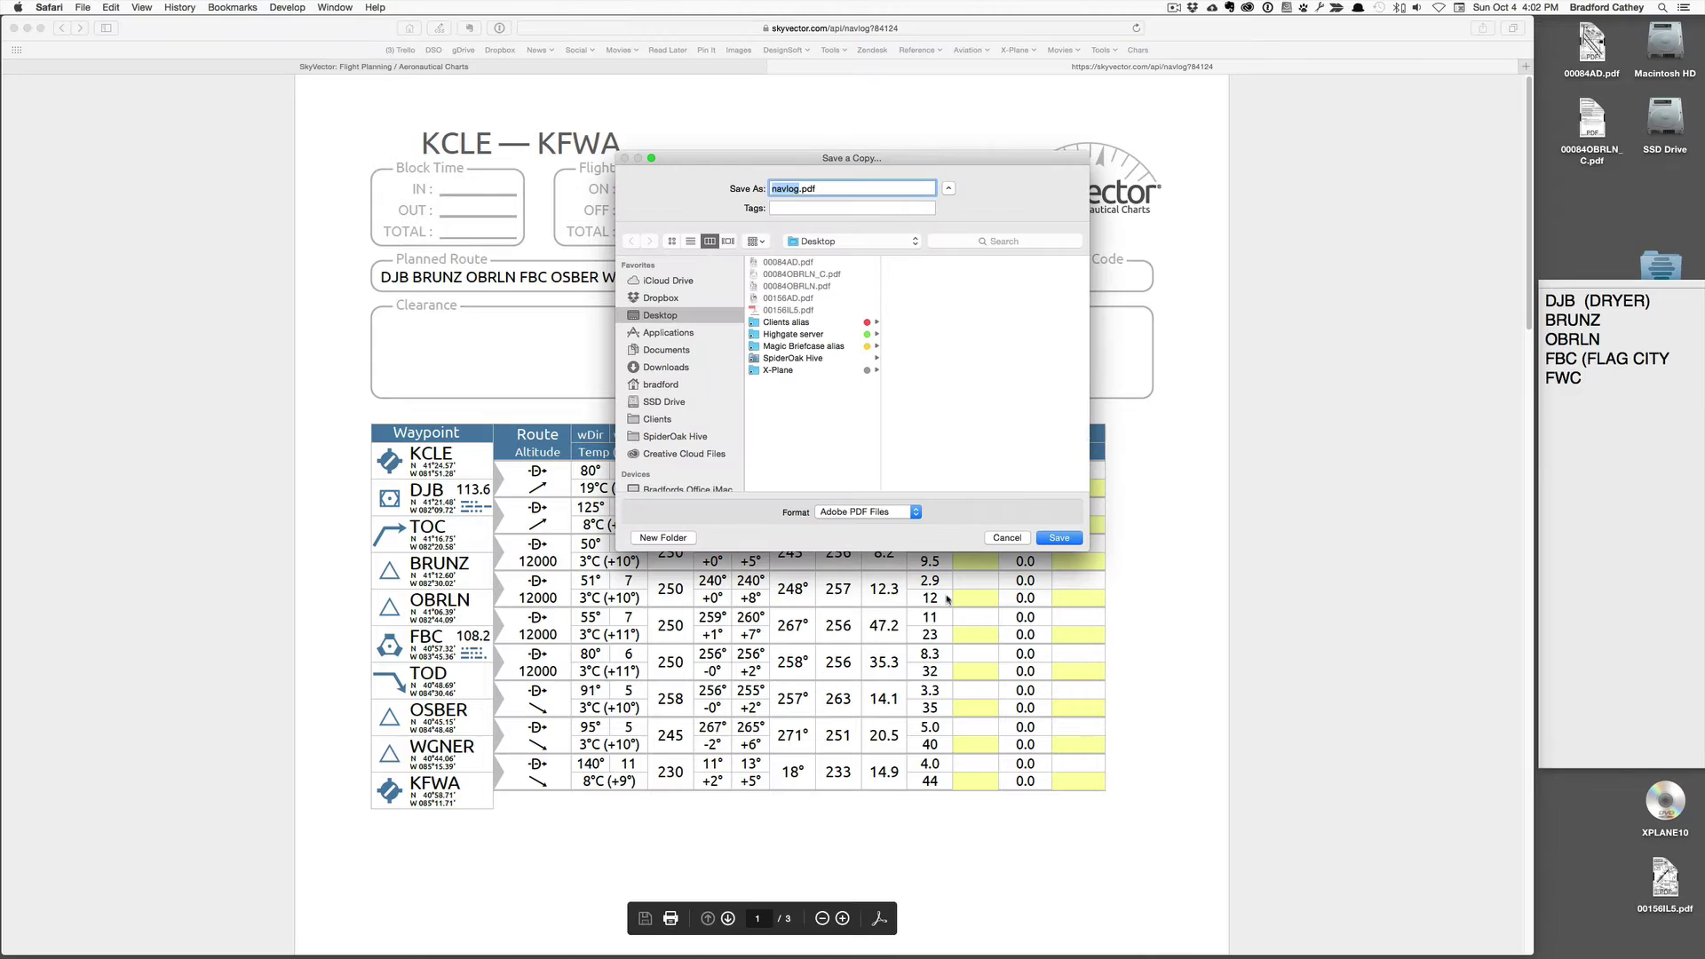
pyautogui.click(1068, 539)
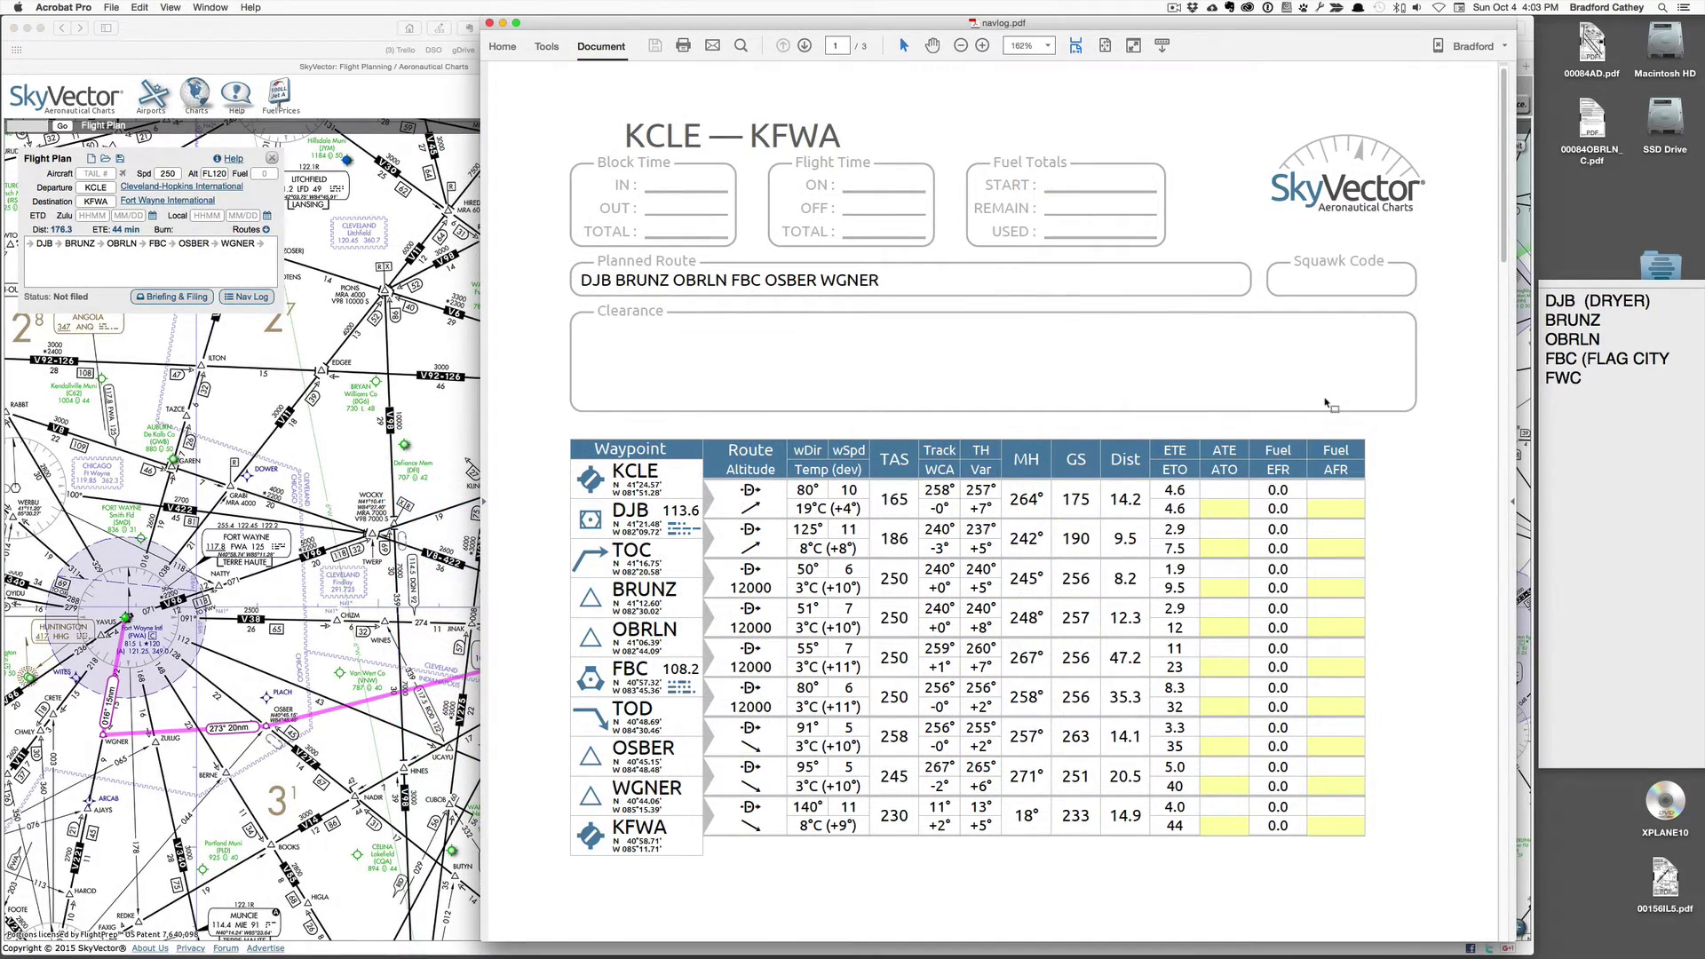
# Step: Select the Waypoint column names and coordinates in navlog.pdf from KCLE to KFWA
pyautogui.scroll(-1, 995, 498)
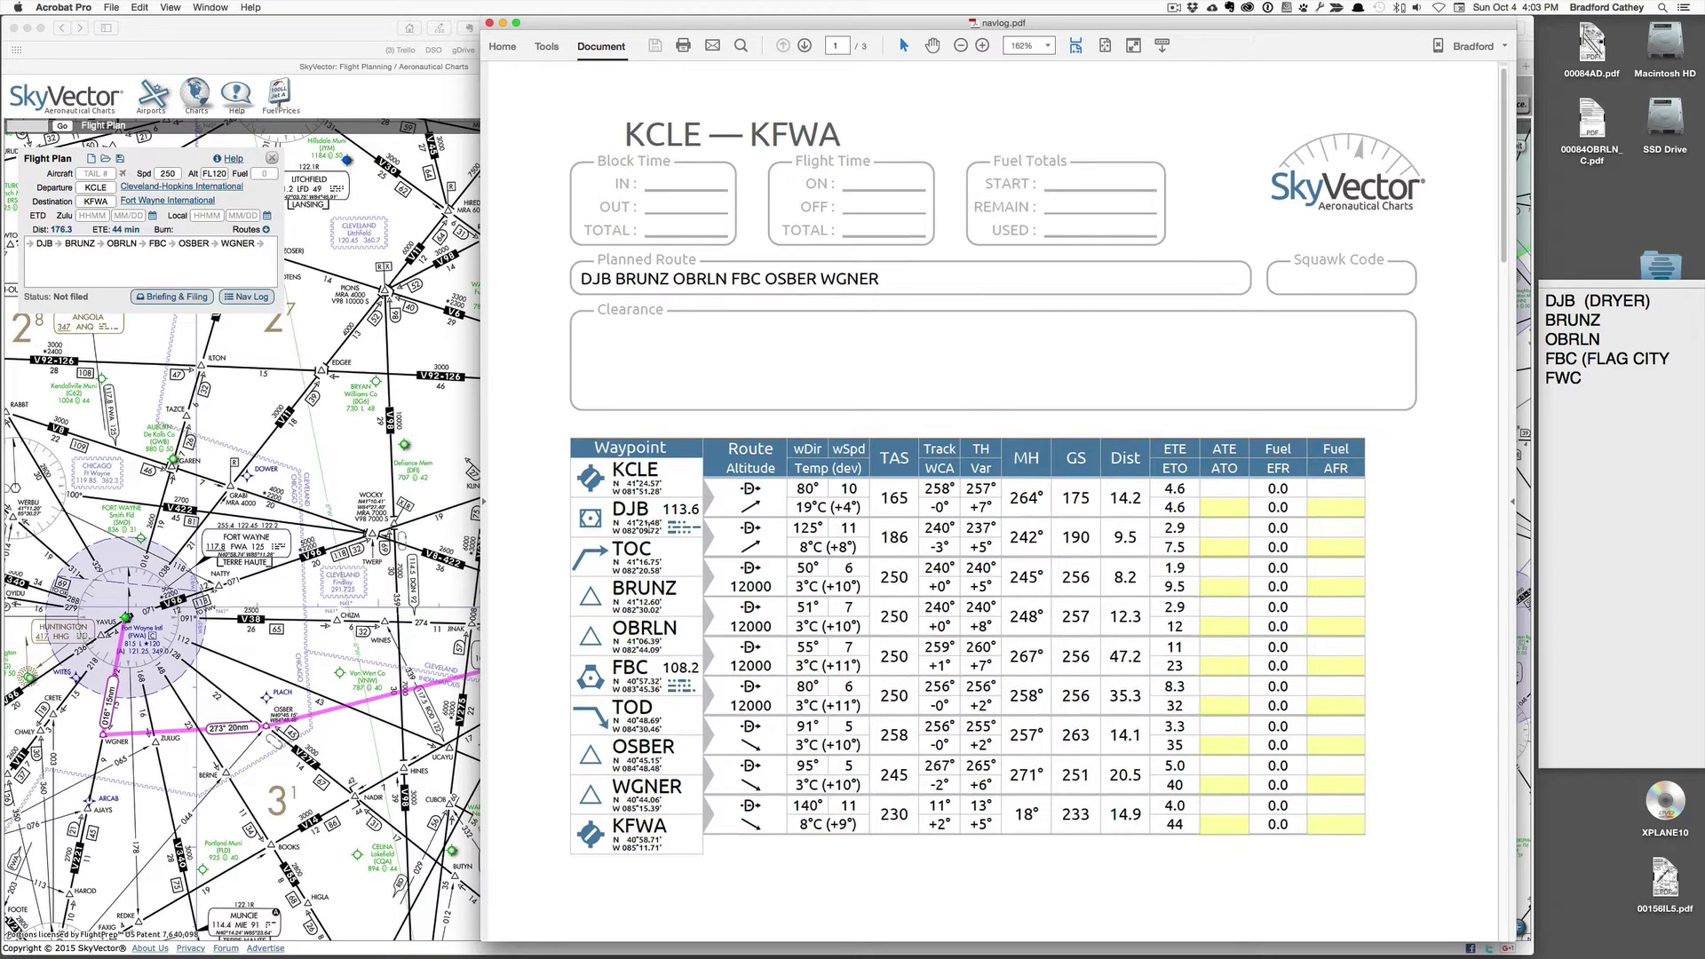
pyautogui.scroll(-3, 900, 699)
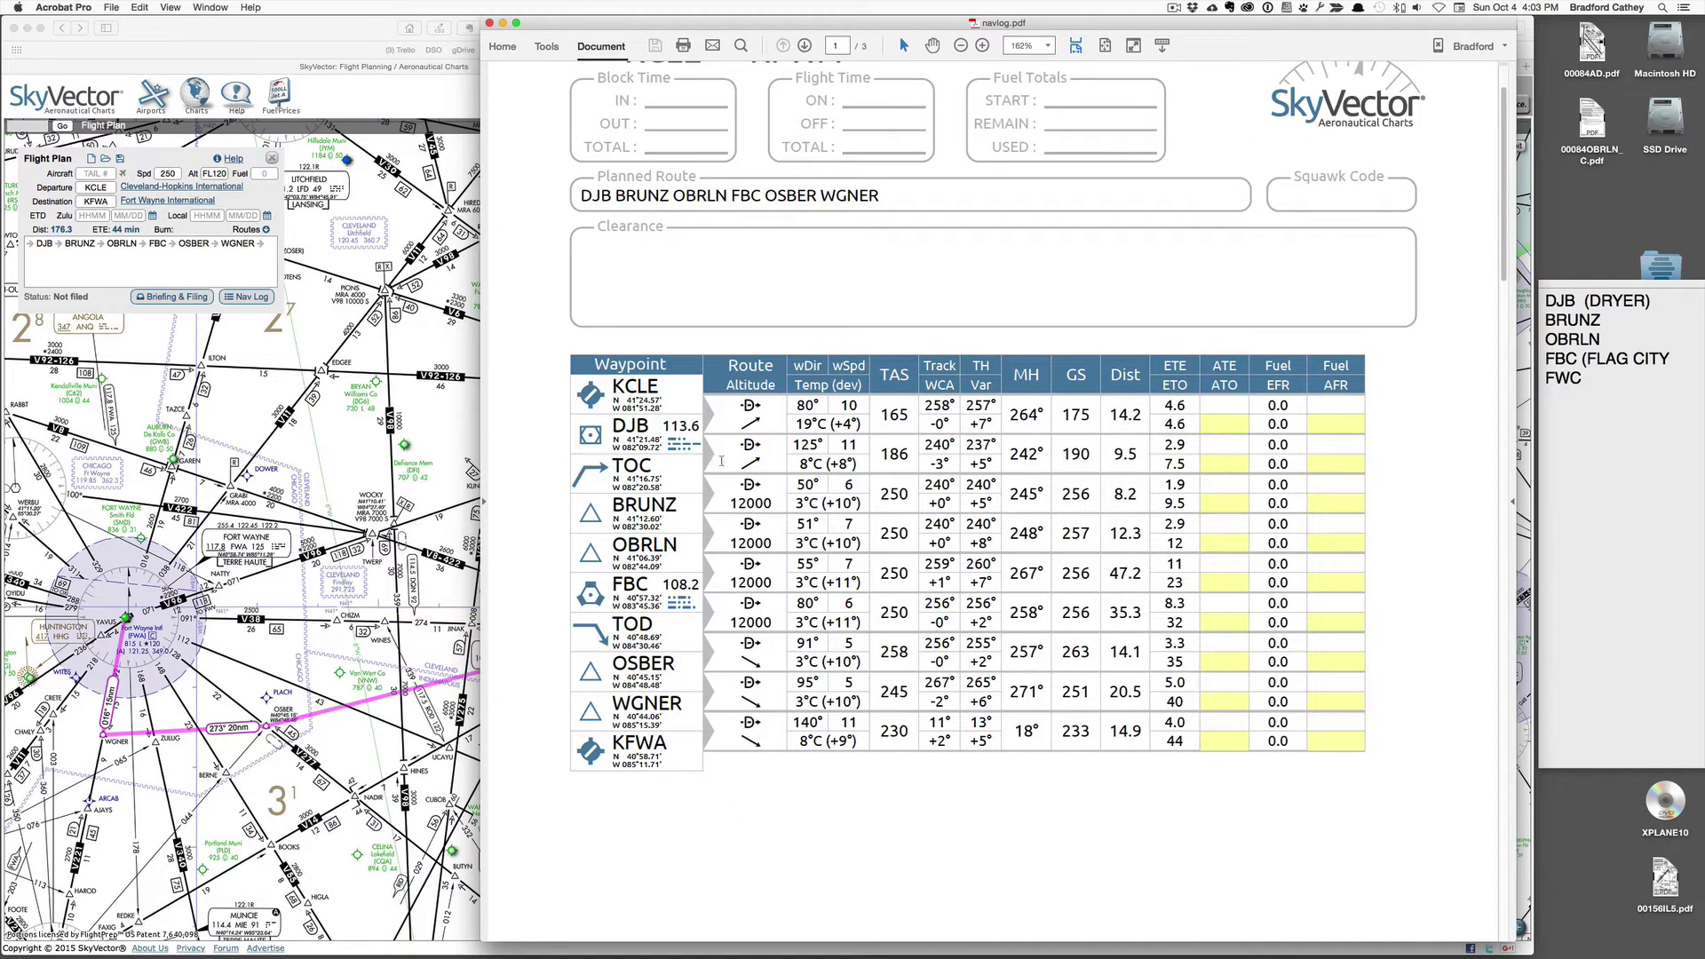
pyautogui.moveTo(616, 388); pyautogui.dragTo(661, 457)
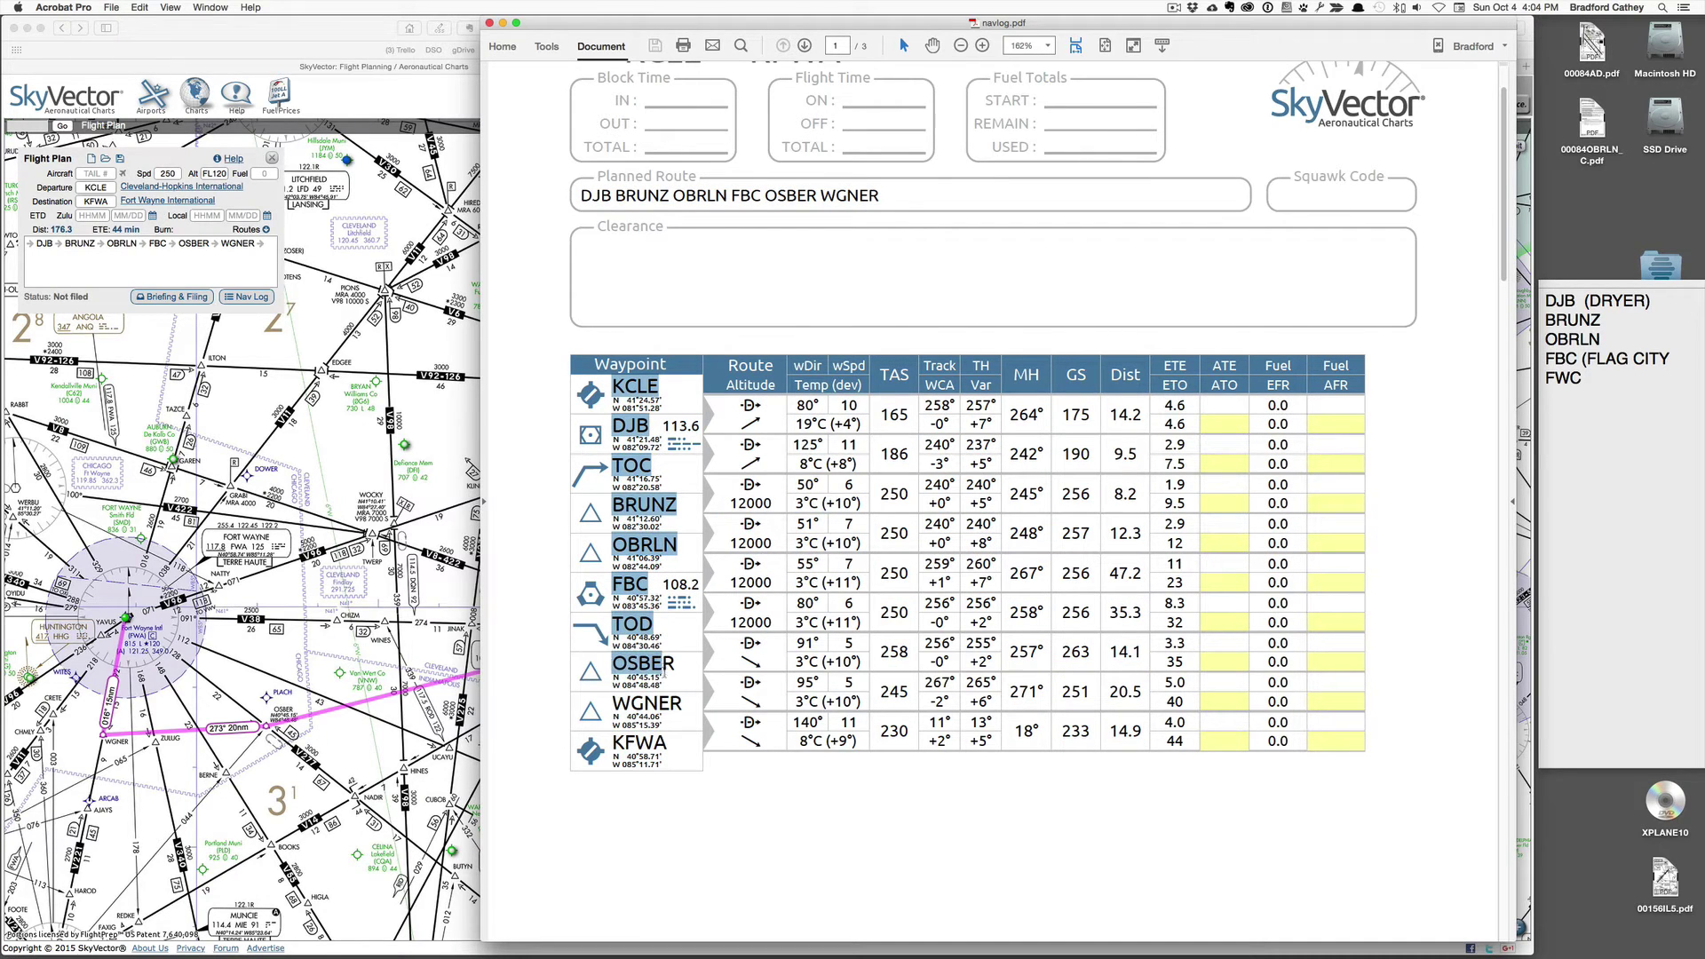
pyautogui.moveTo(664, 675); pyautogui.dragTo(662, 777)
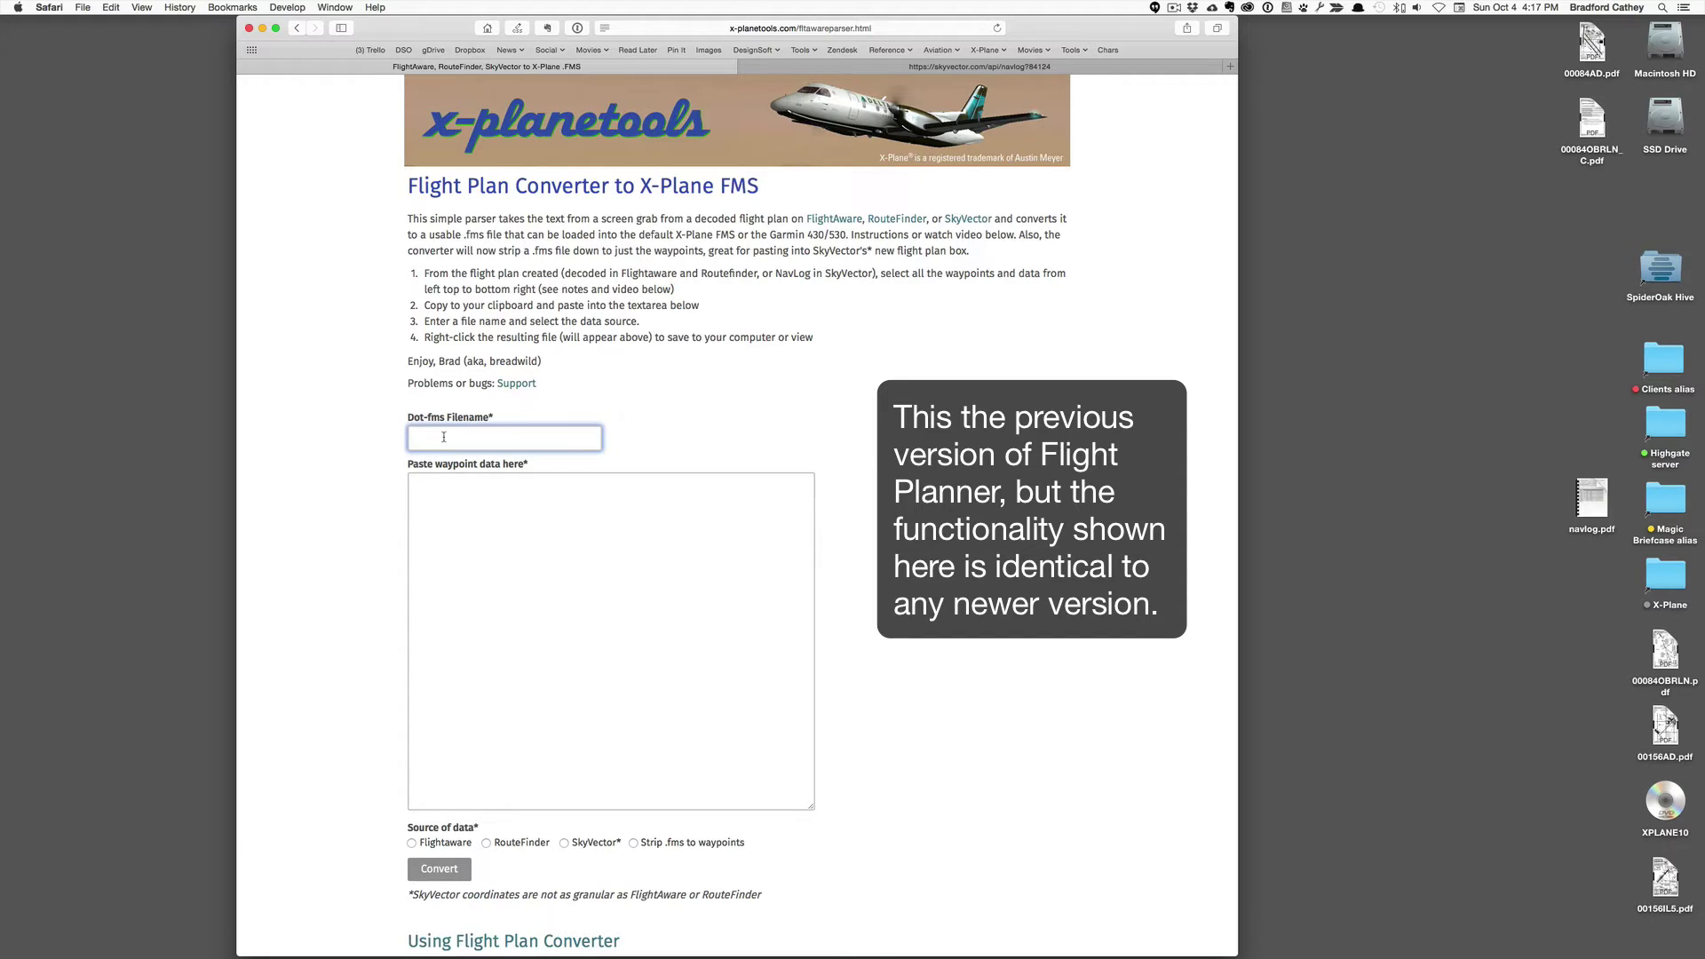
# Step: Enter filename KCLEKFWA and paste the navlog waypoints and coordinates into the data box
pyautogui.write('KCLEK')
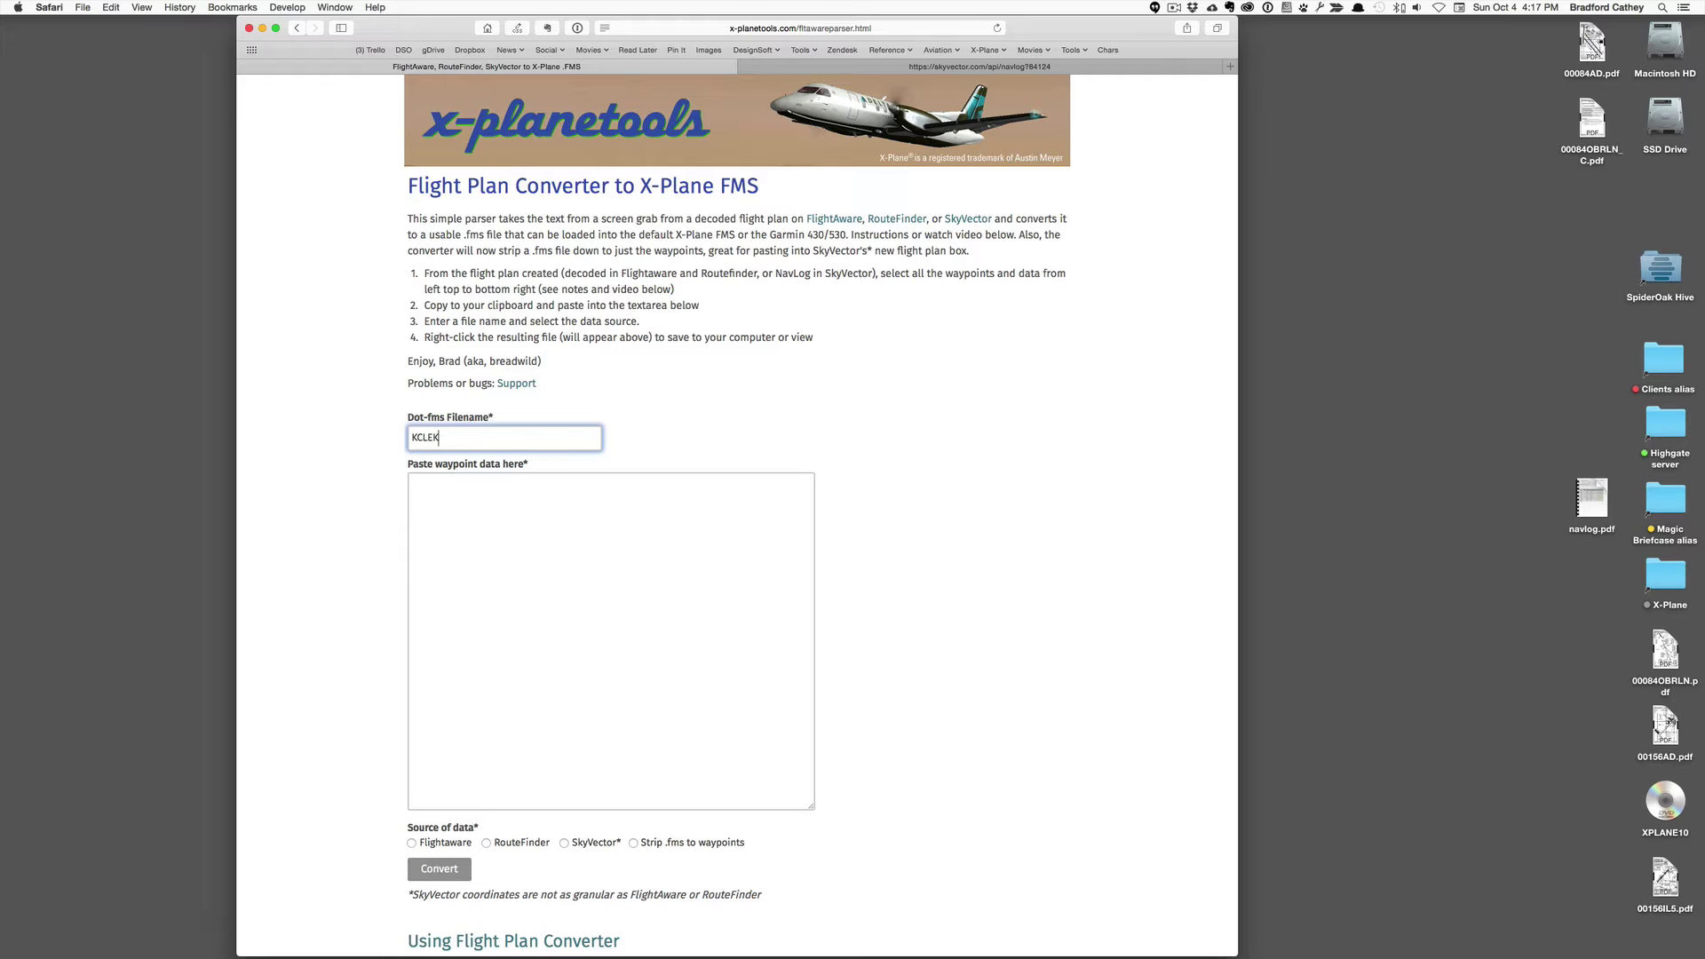
pyautogui.write('FWA')
pyautogui.click(480, 496)
pyautogui.scroll(-1, 631, 950)
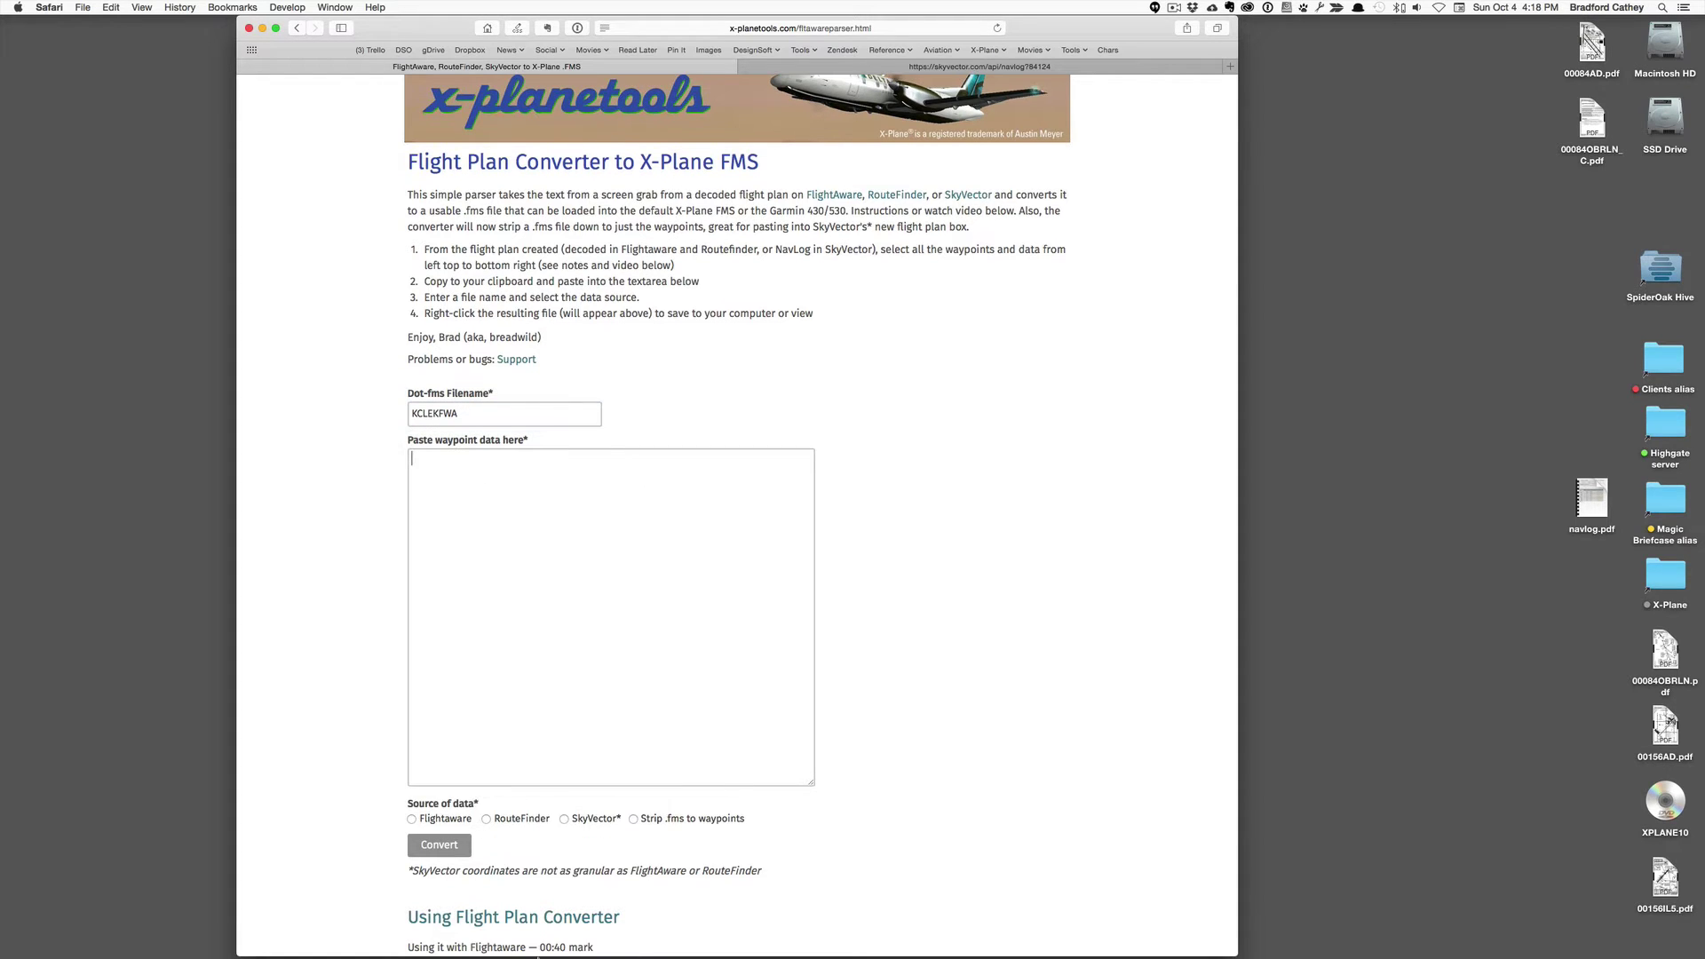
pyautogui.moveTo(544, 943)
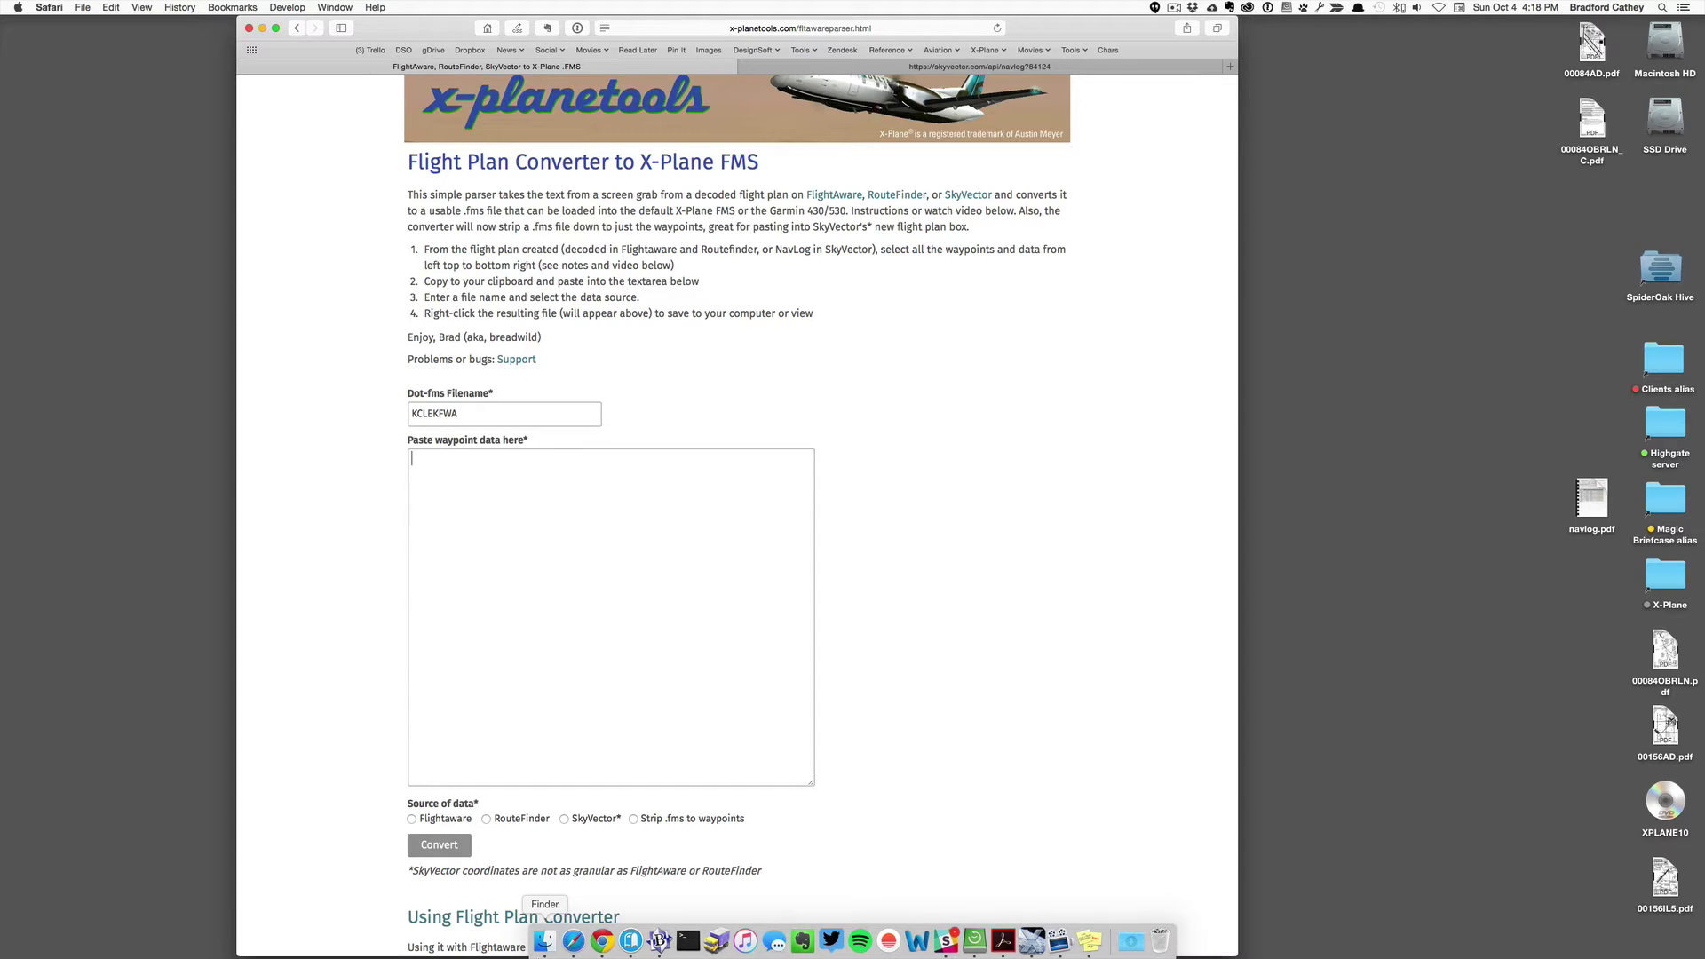
pyautogui.press('super+v')
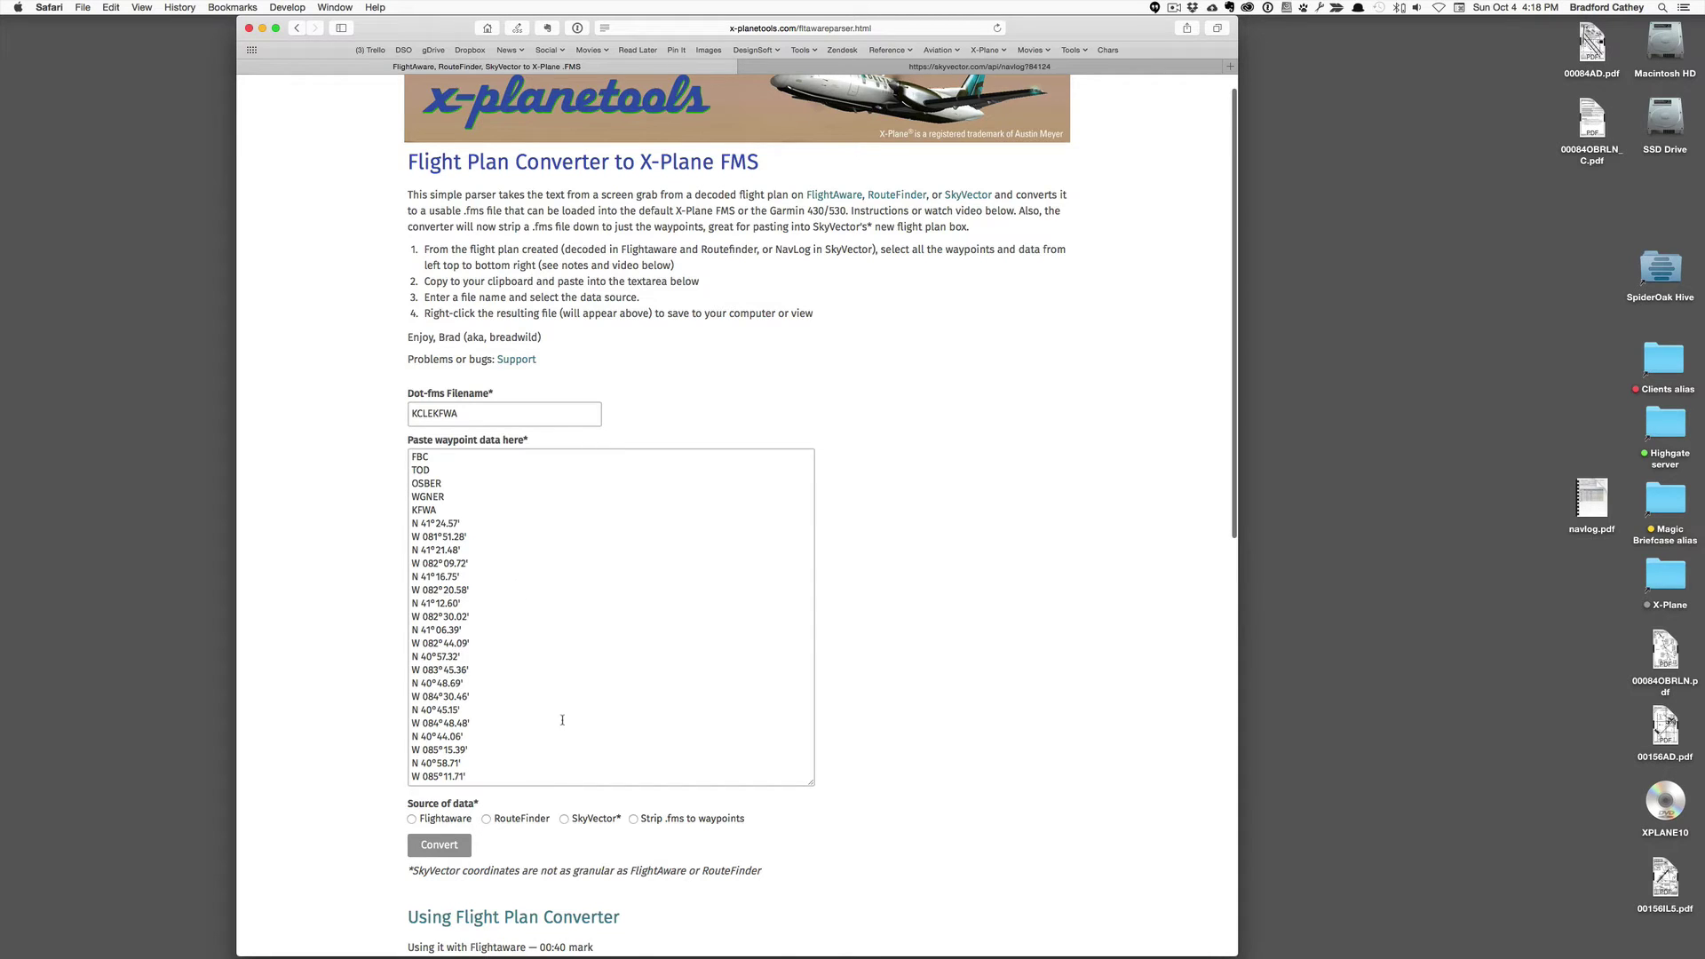
# Step: Choose SkyVector as the source, convert to KCLEKFWA.fms, and view its contents
pyautogui.scroll(-5, 562, 720)
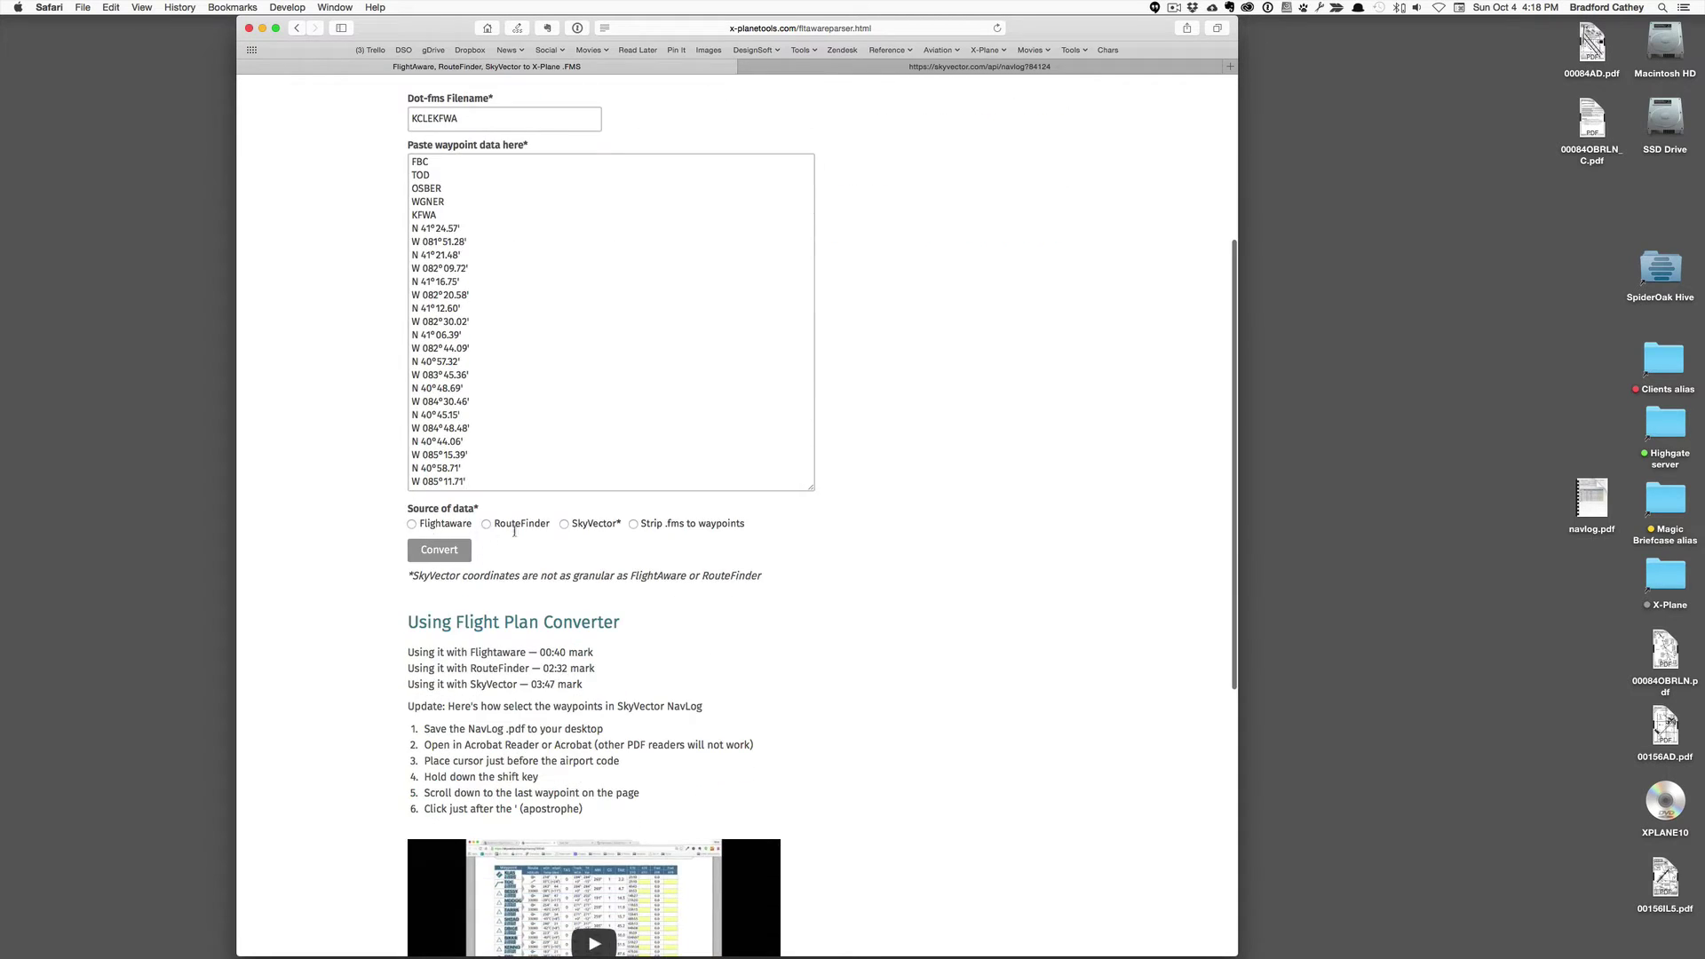
pyautogui.click(564, 525)
pyautogui.click(439, 551)
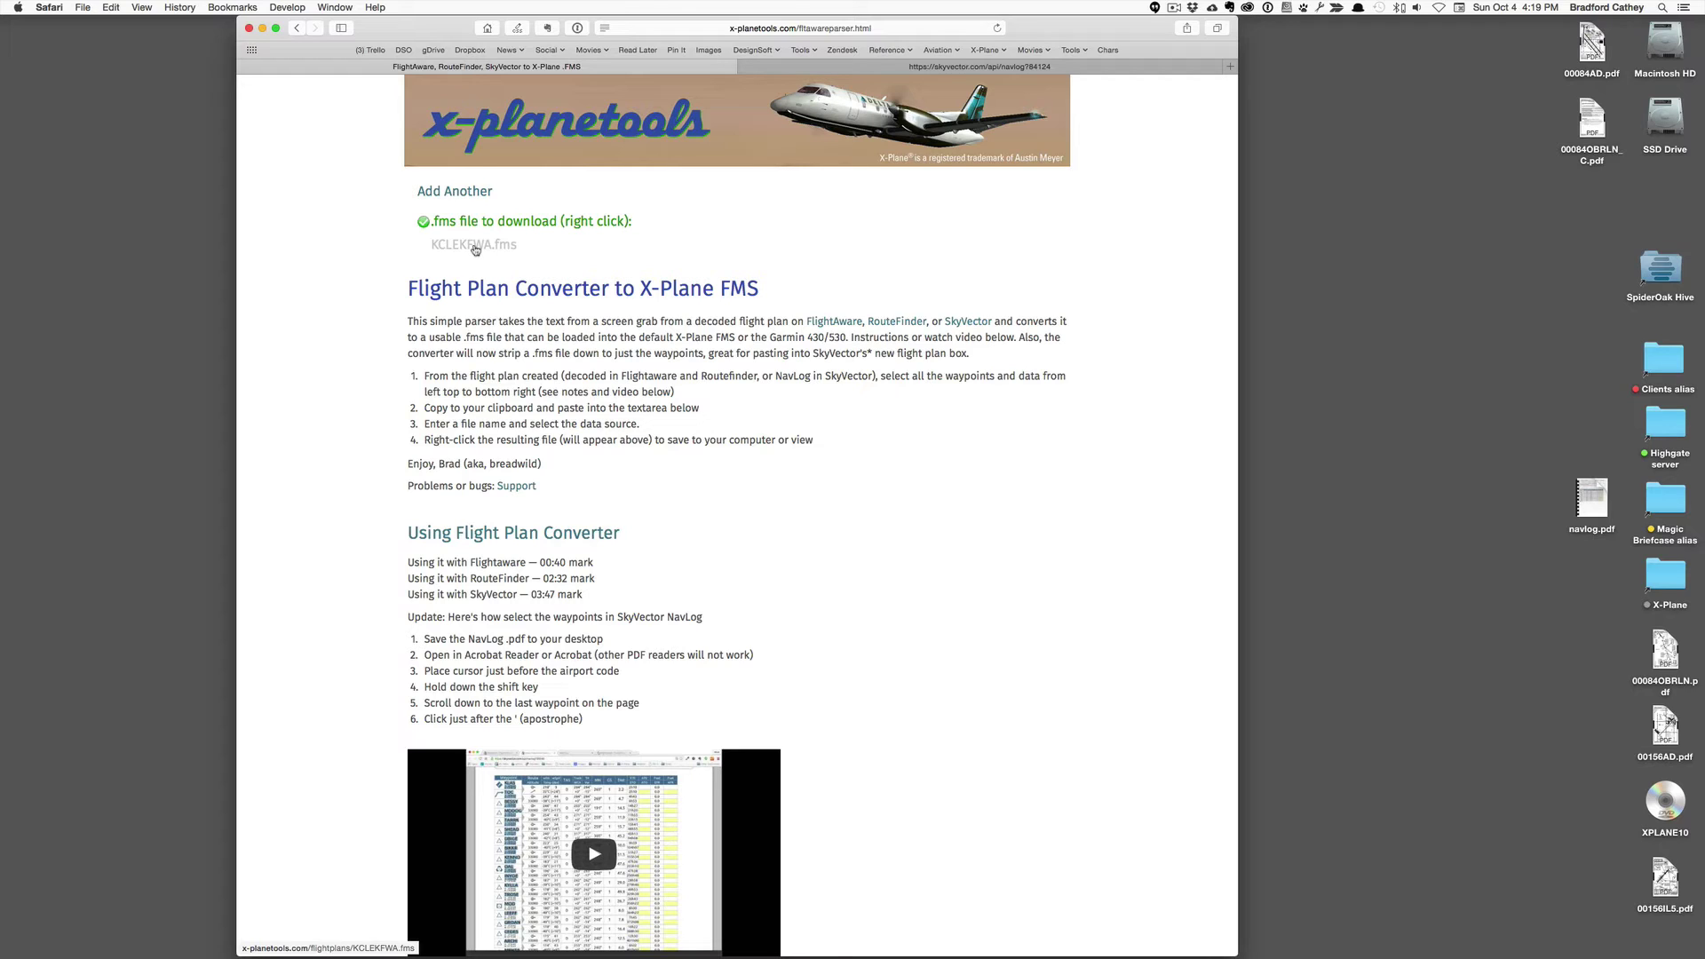
pyautogui.click(475, 247)
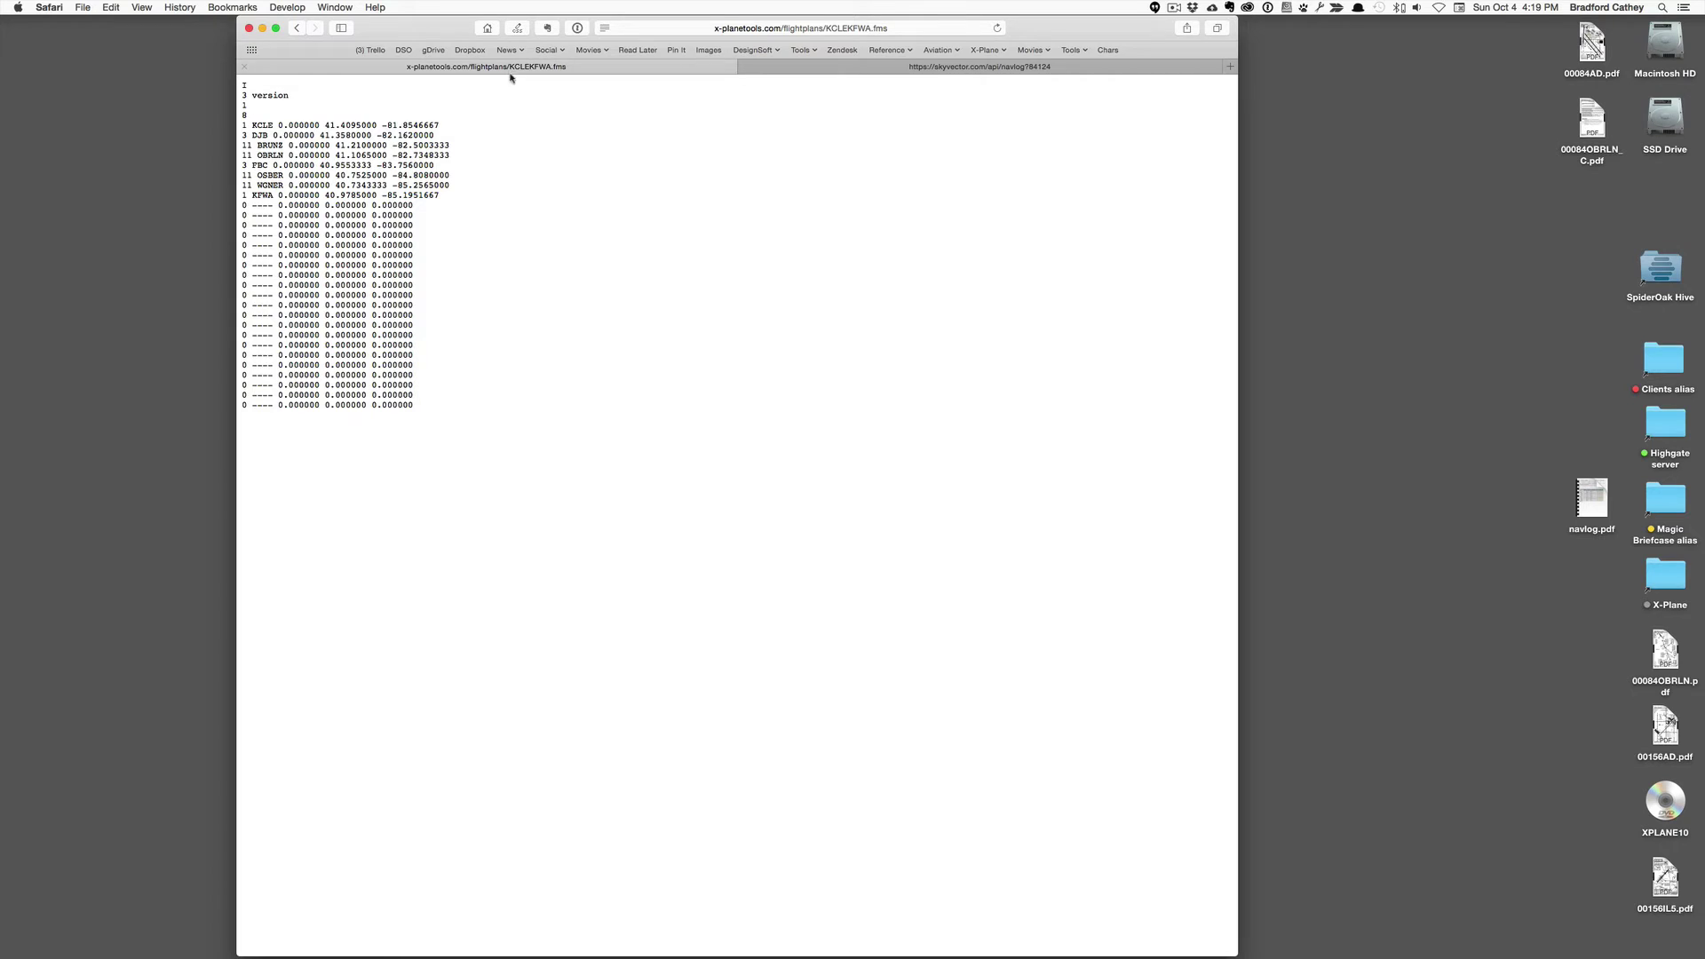
pyautogui.click(297, 27)
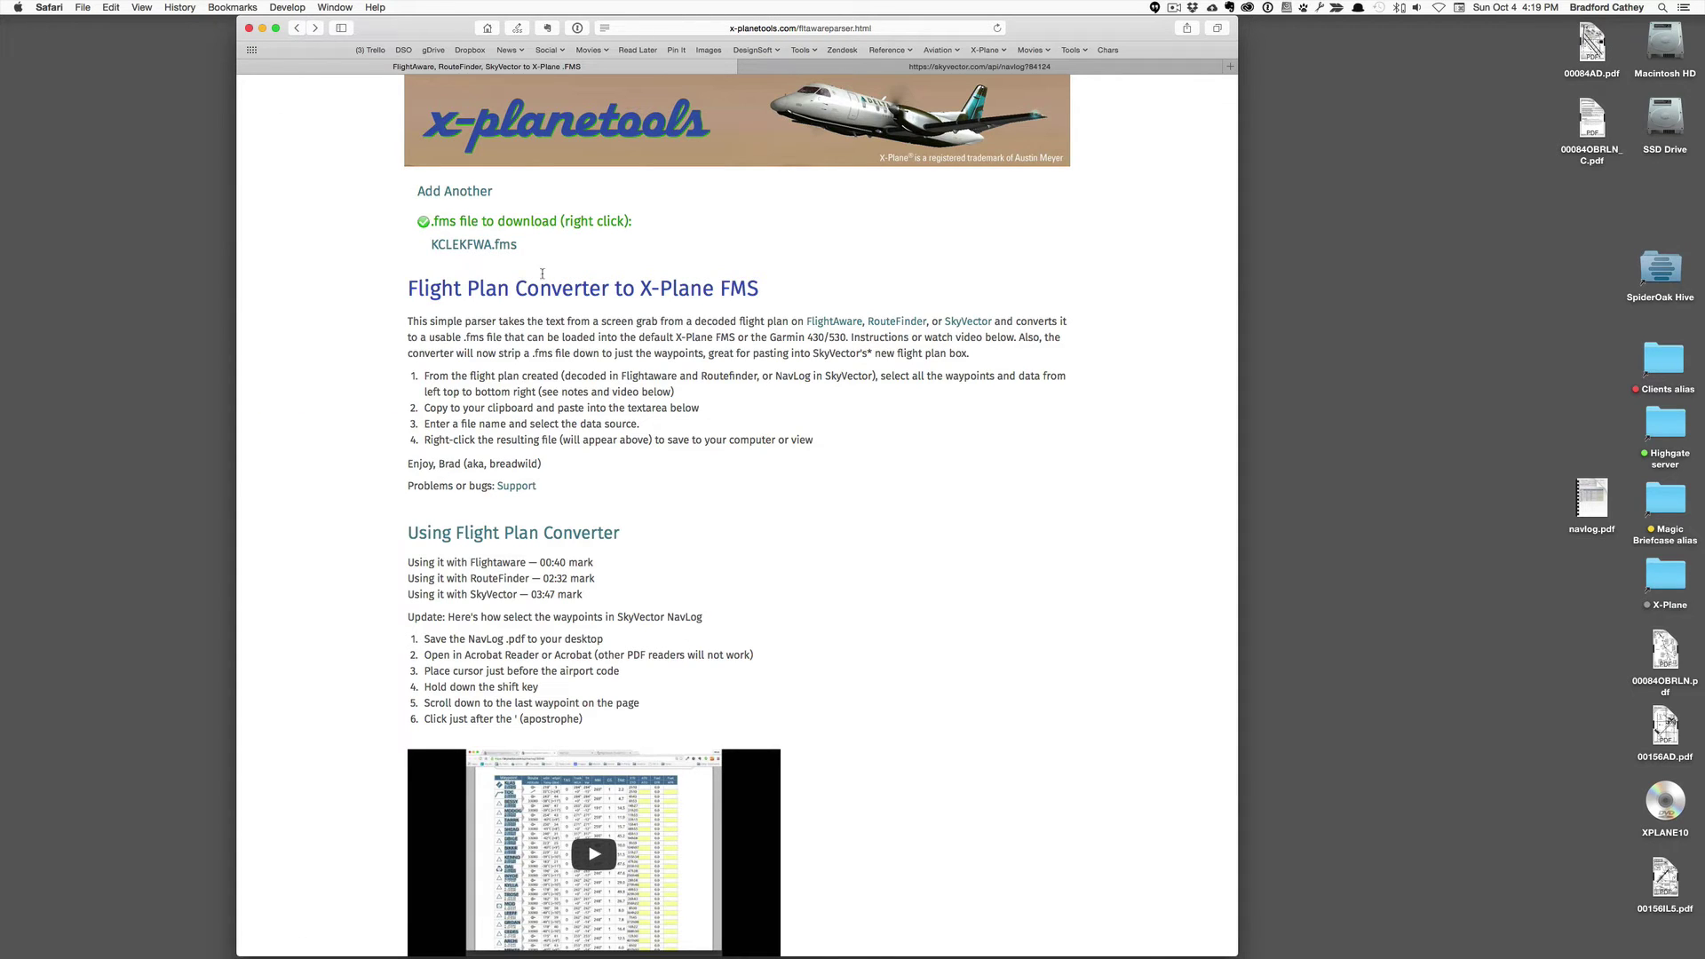
# Step: Save the KCLEKFWA.fms link to SSD Drive > Applications > X-Plane 10 > Output > FMS plans
pyautogui.rightClick(485, 247)
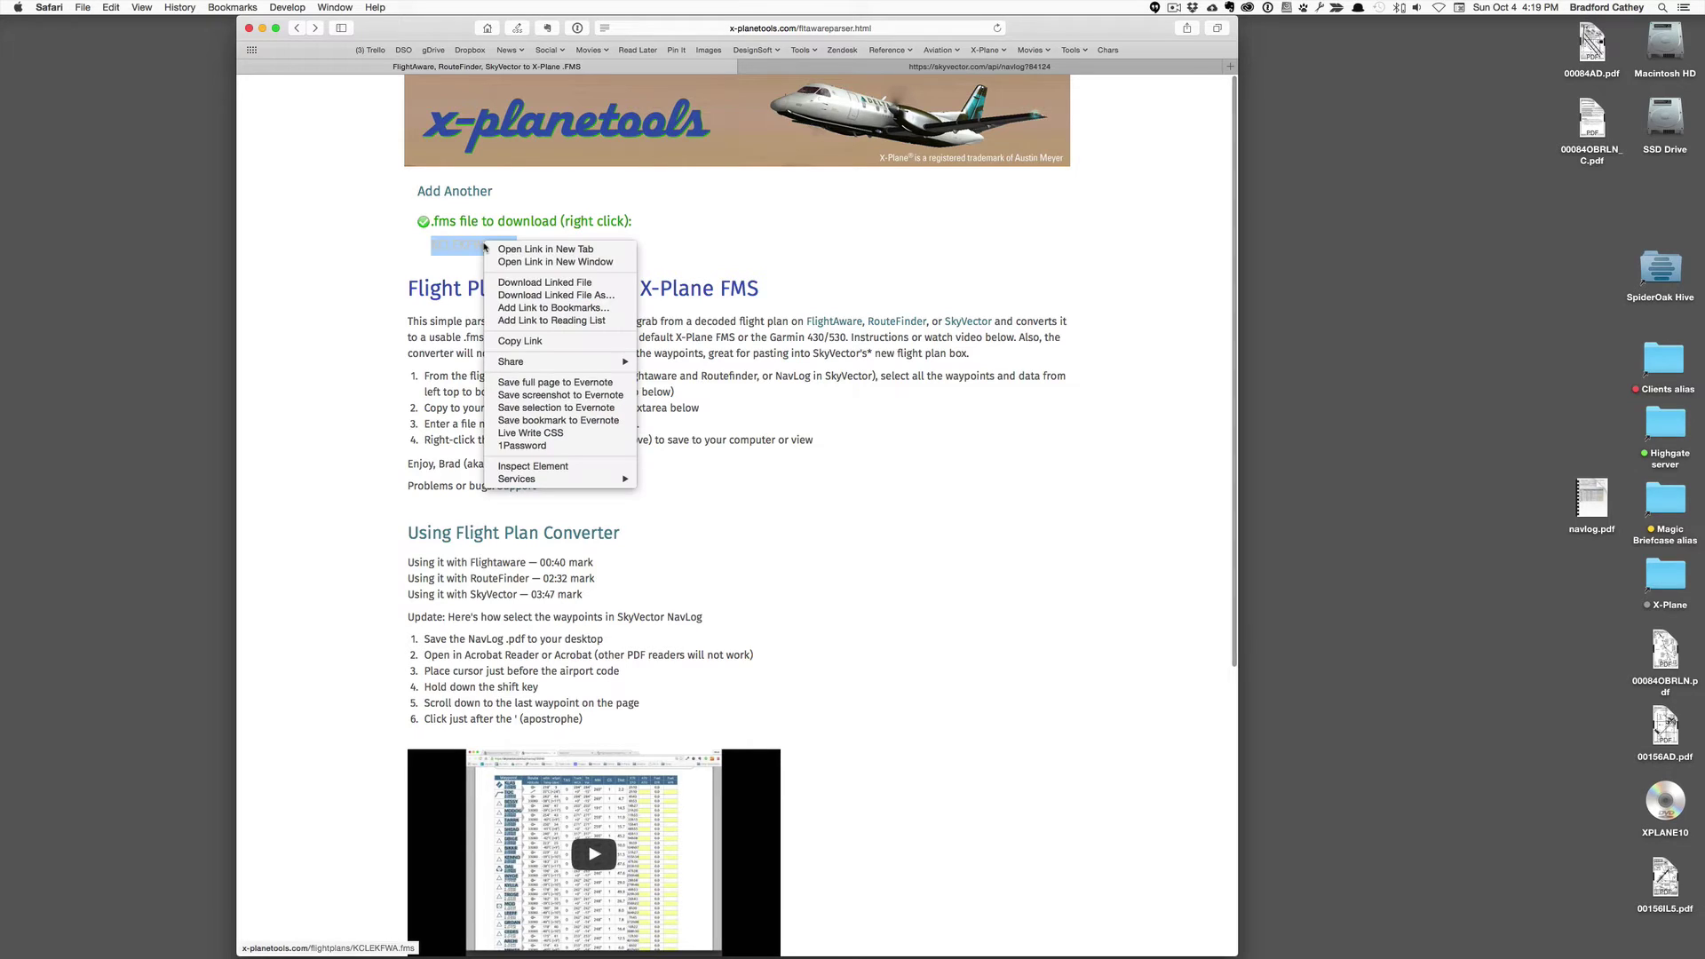
pyautogui.click(521, 299)
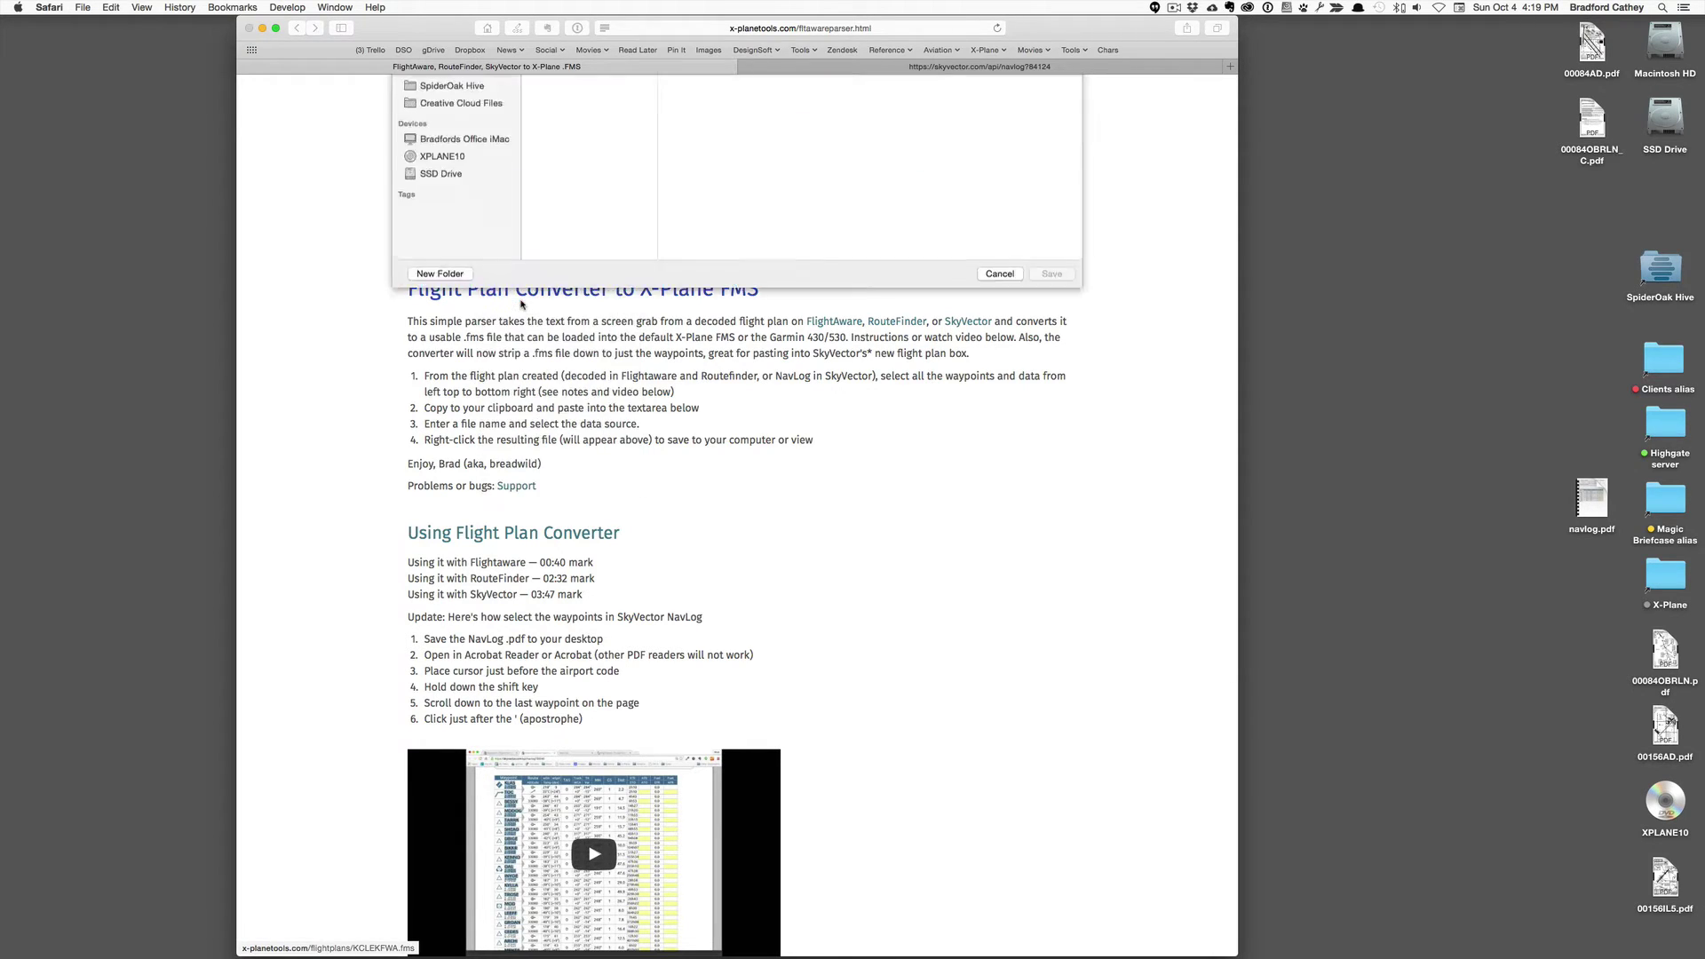
pyautogui.click(449, 313)
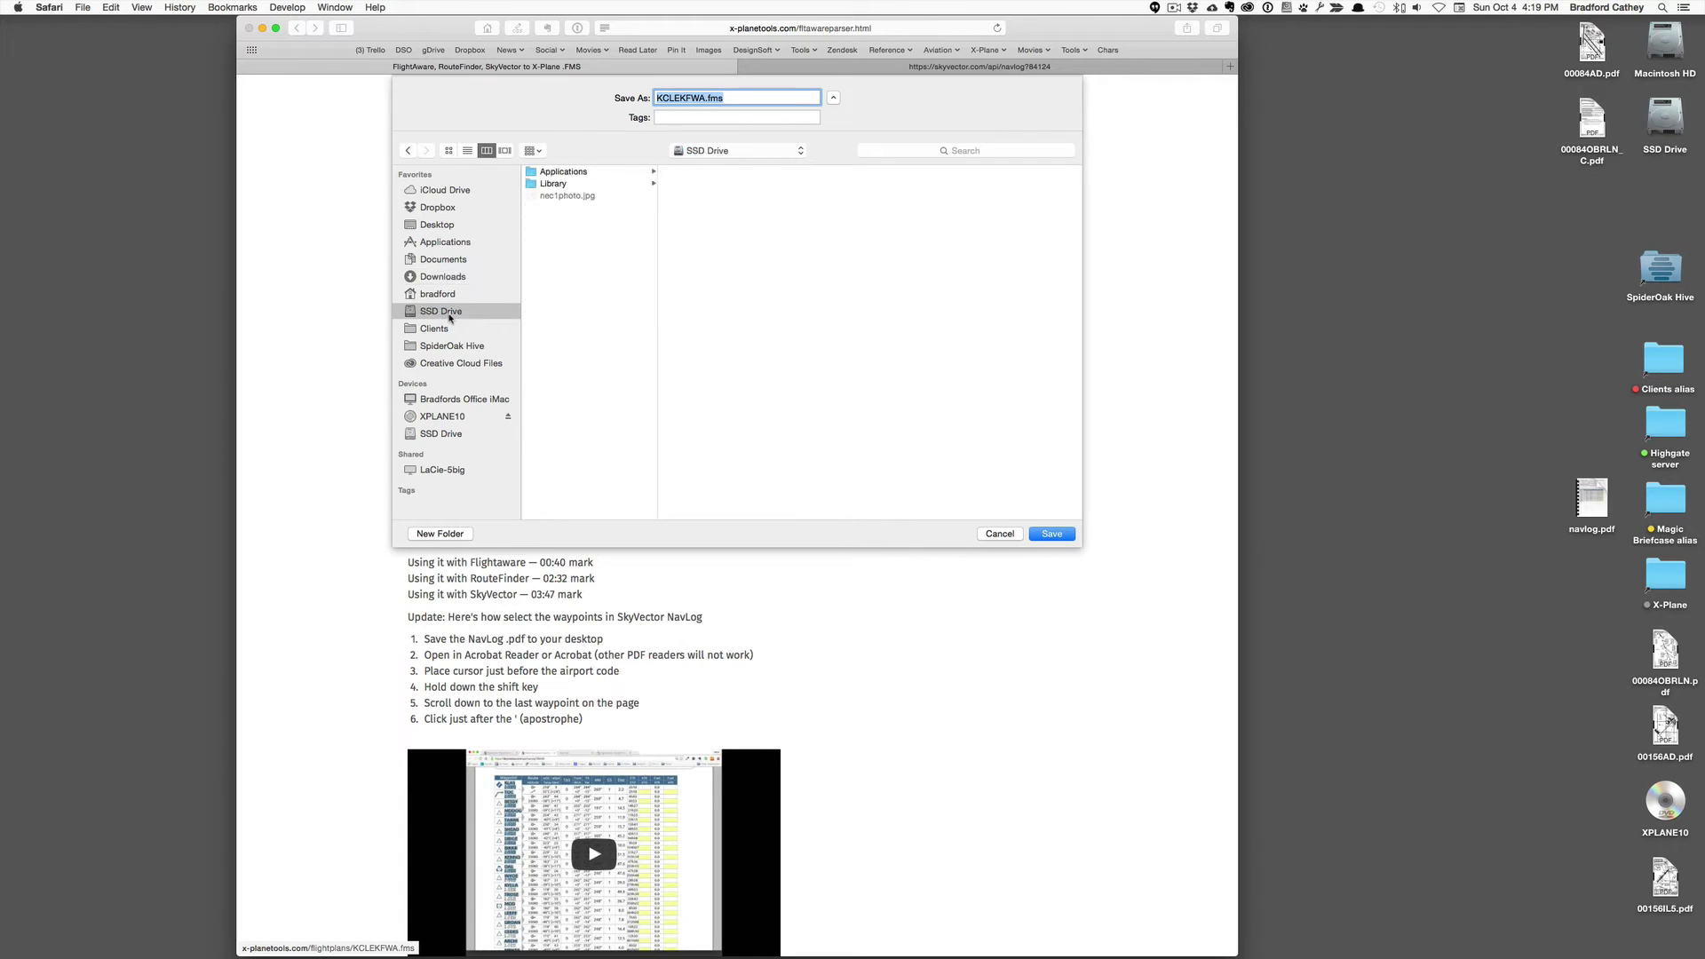
pyautogui.click(569, 172)
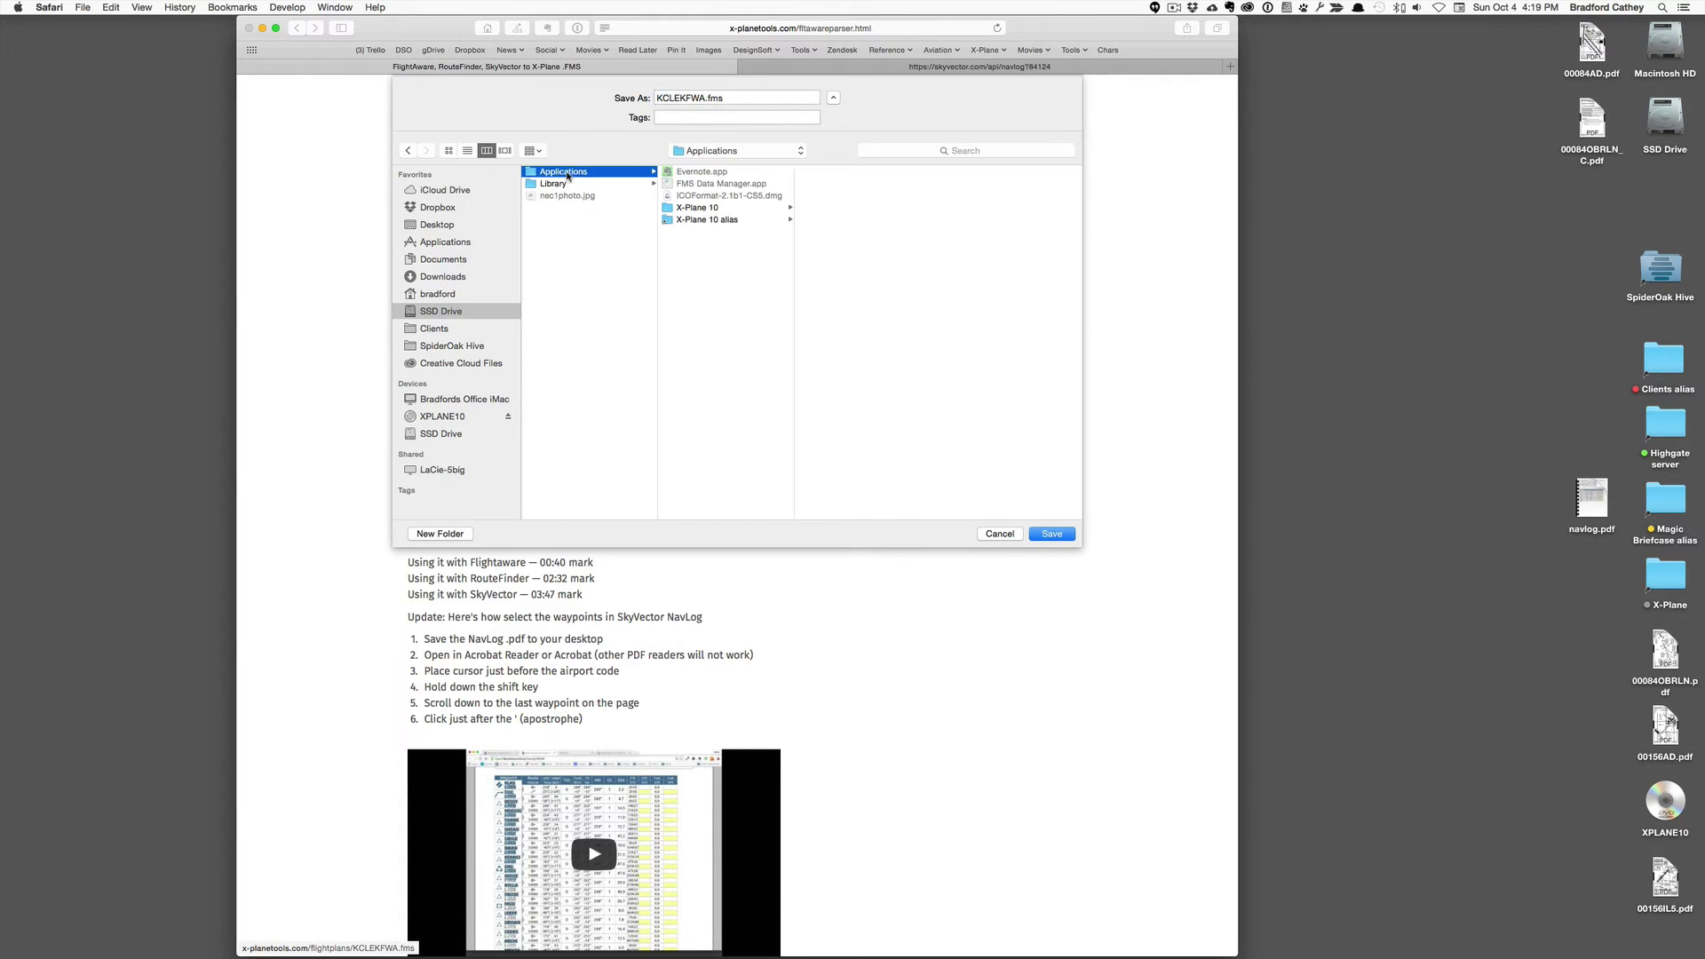
pyautogui.click(702, 209)
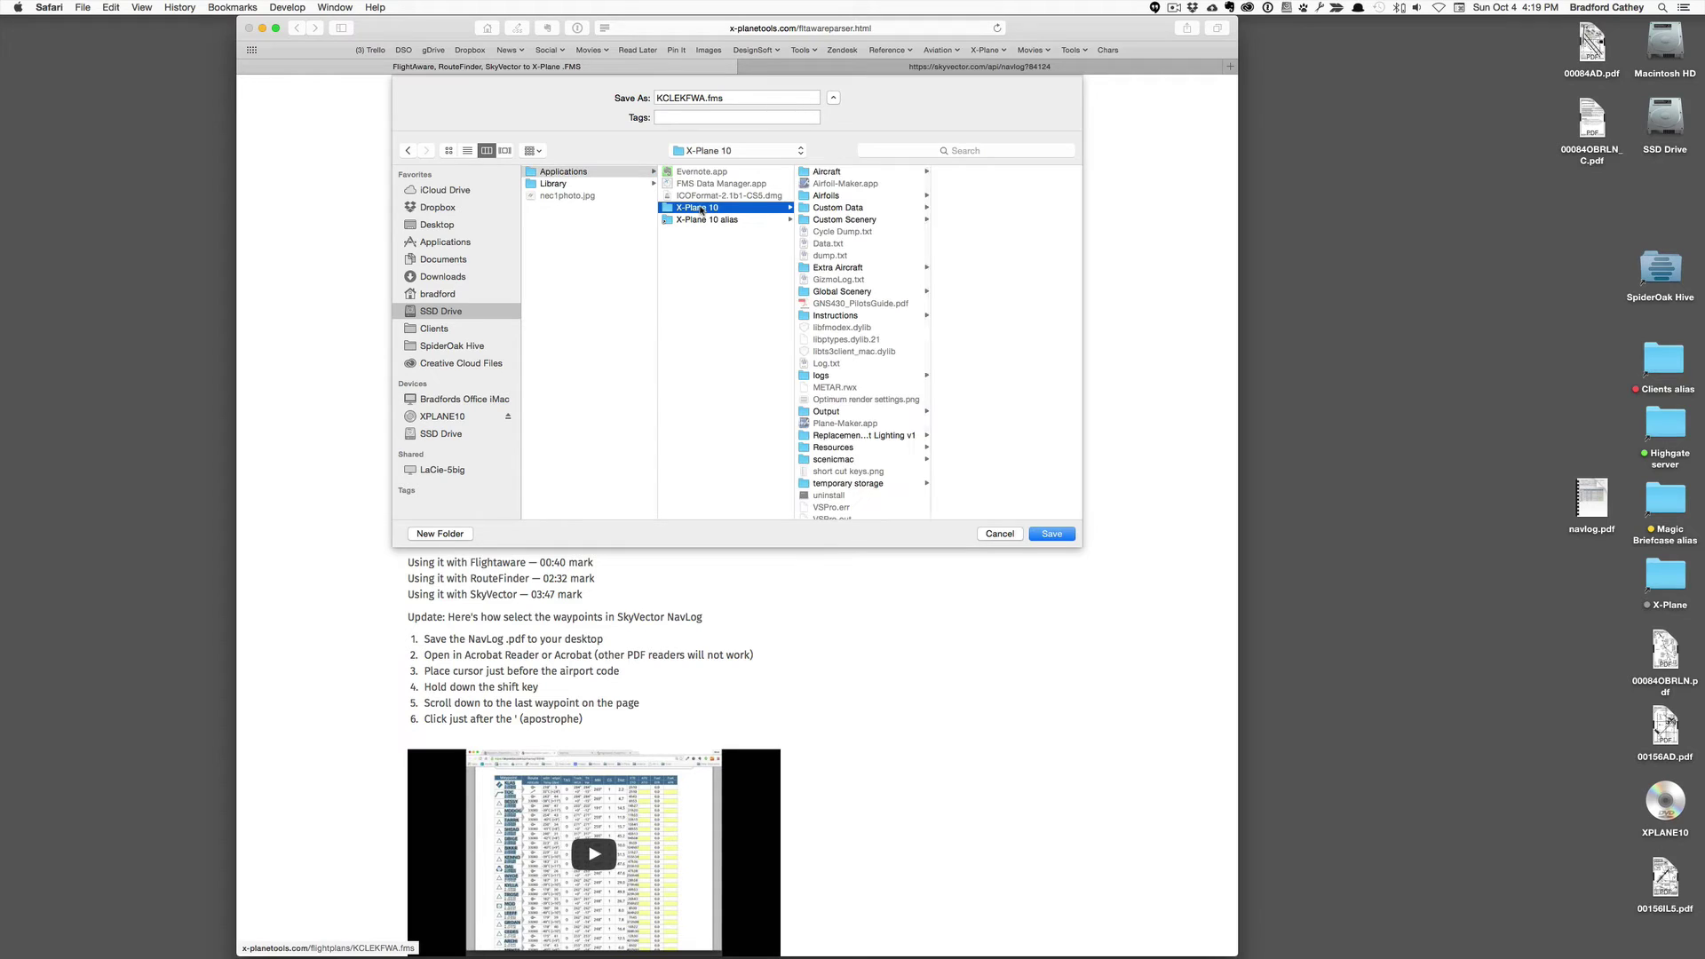
pyautogui.click(835, 413)
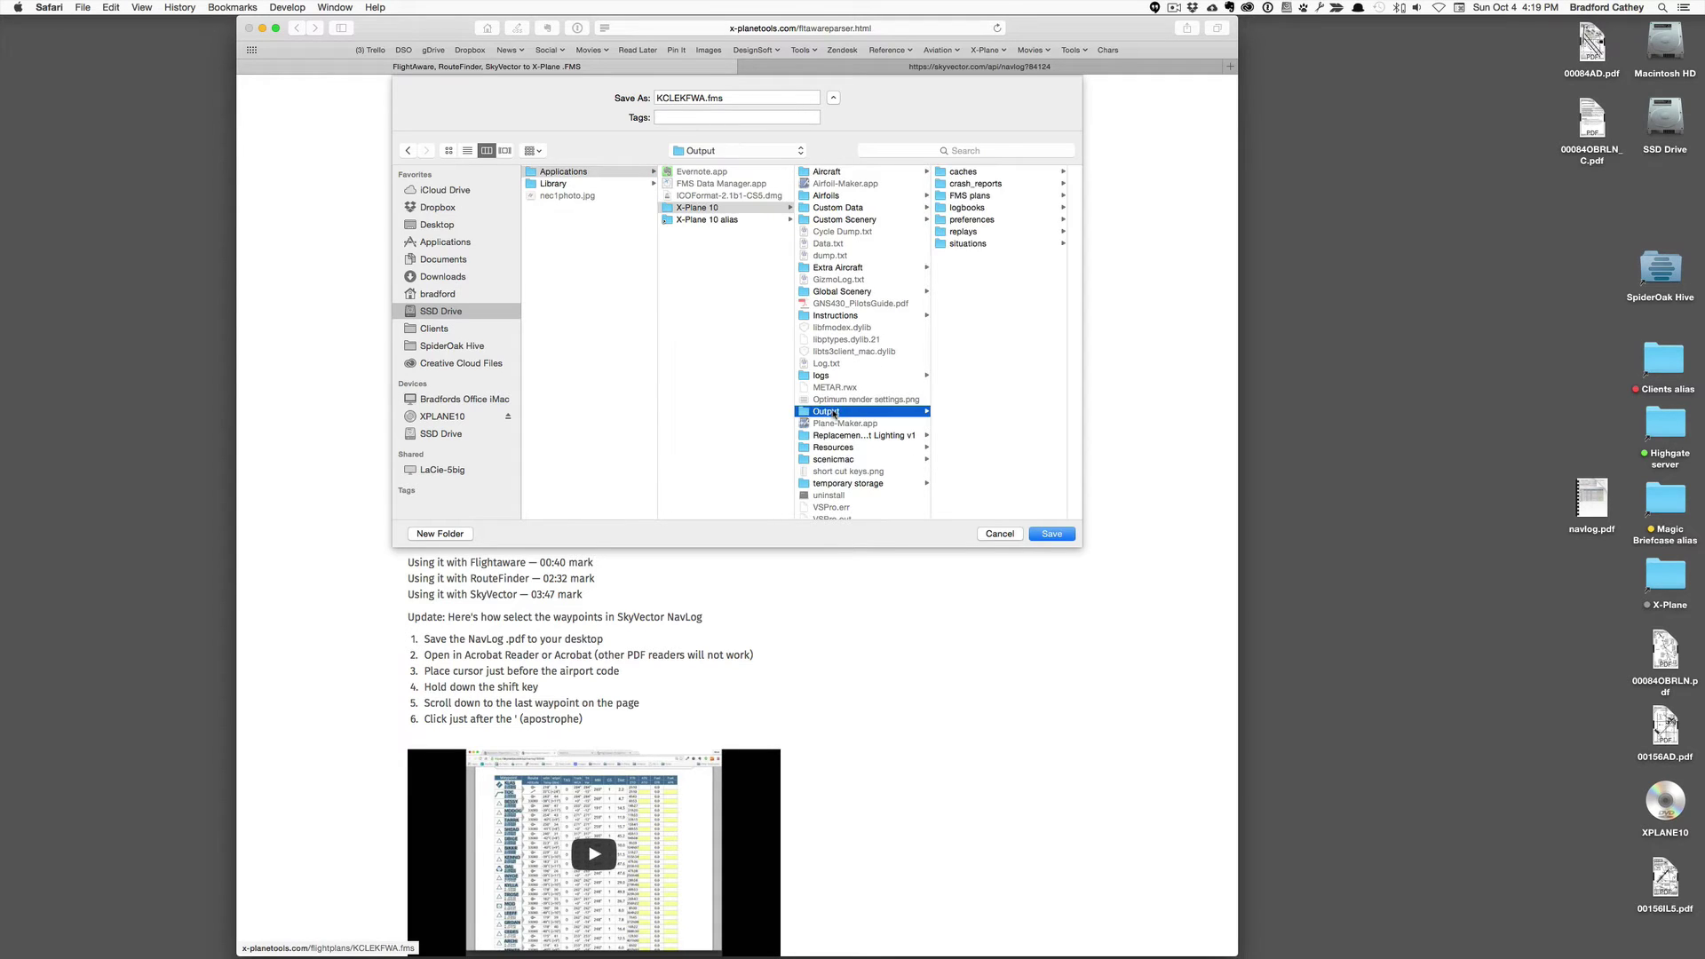
pyautogui.click(968, 196)
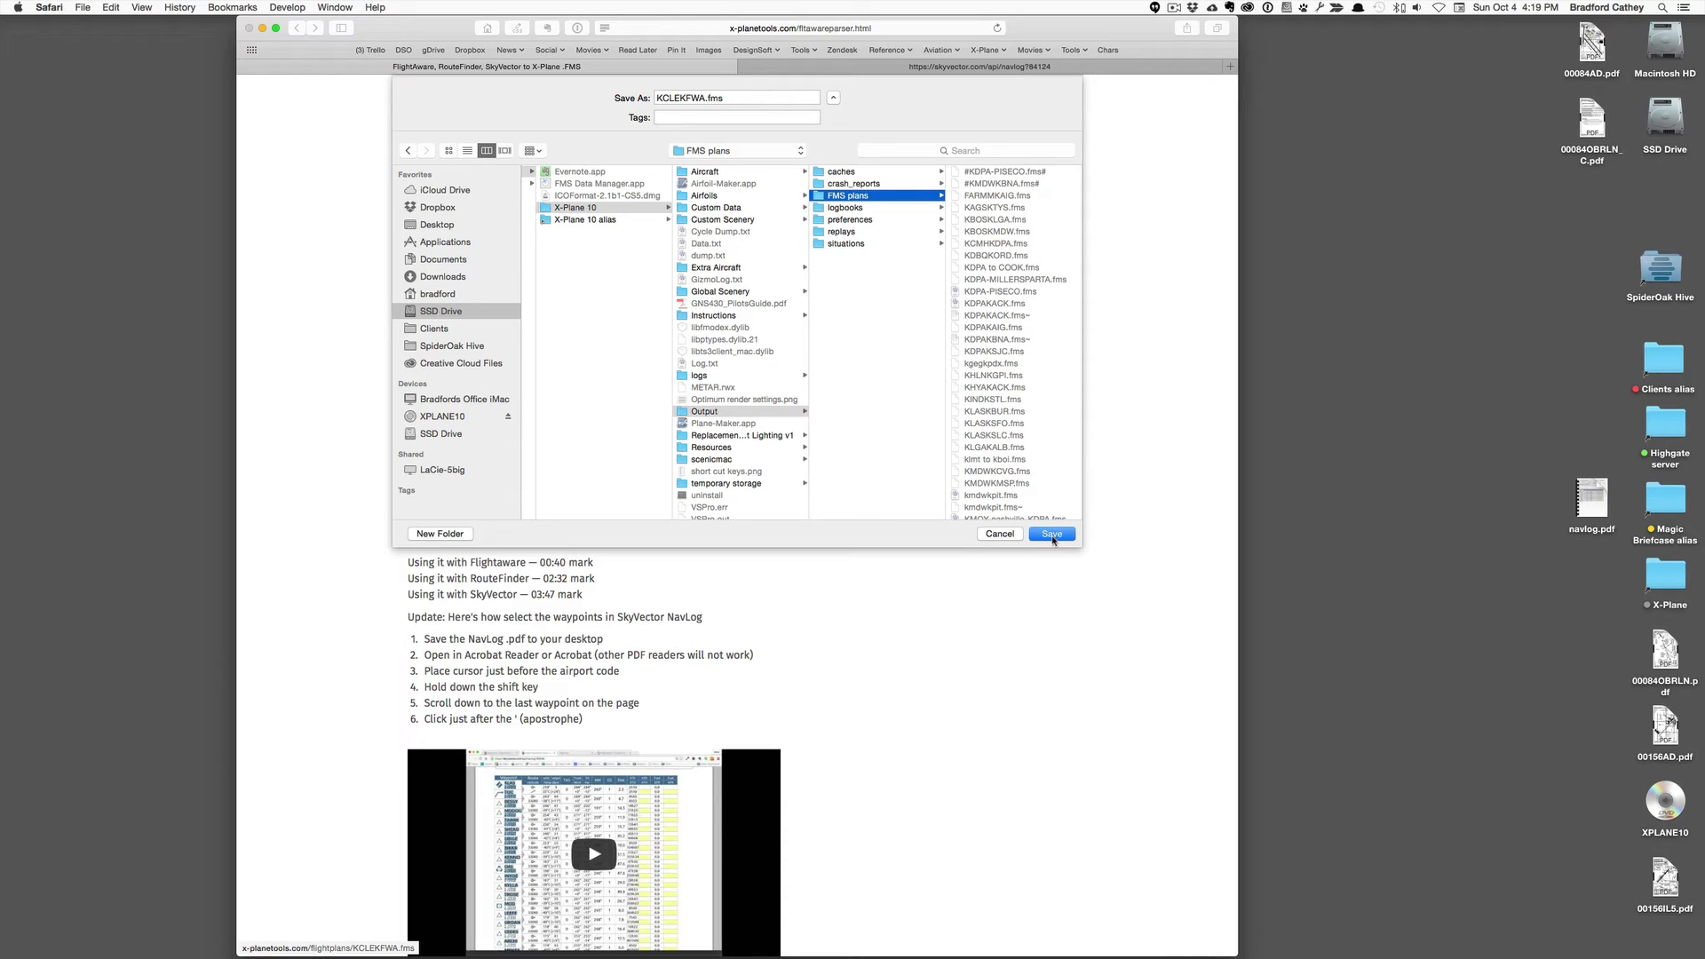
pyautogui.click(1053, 536)
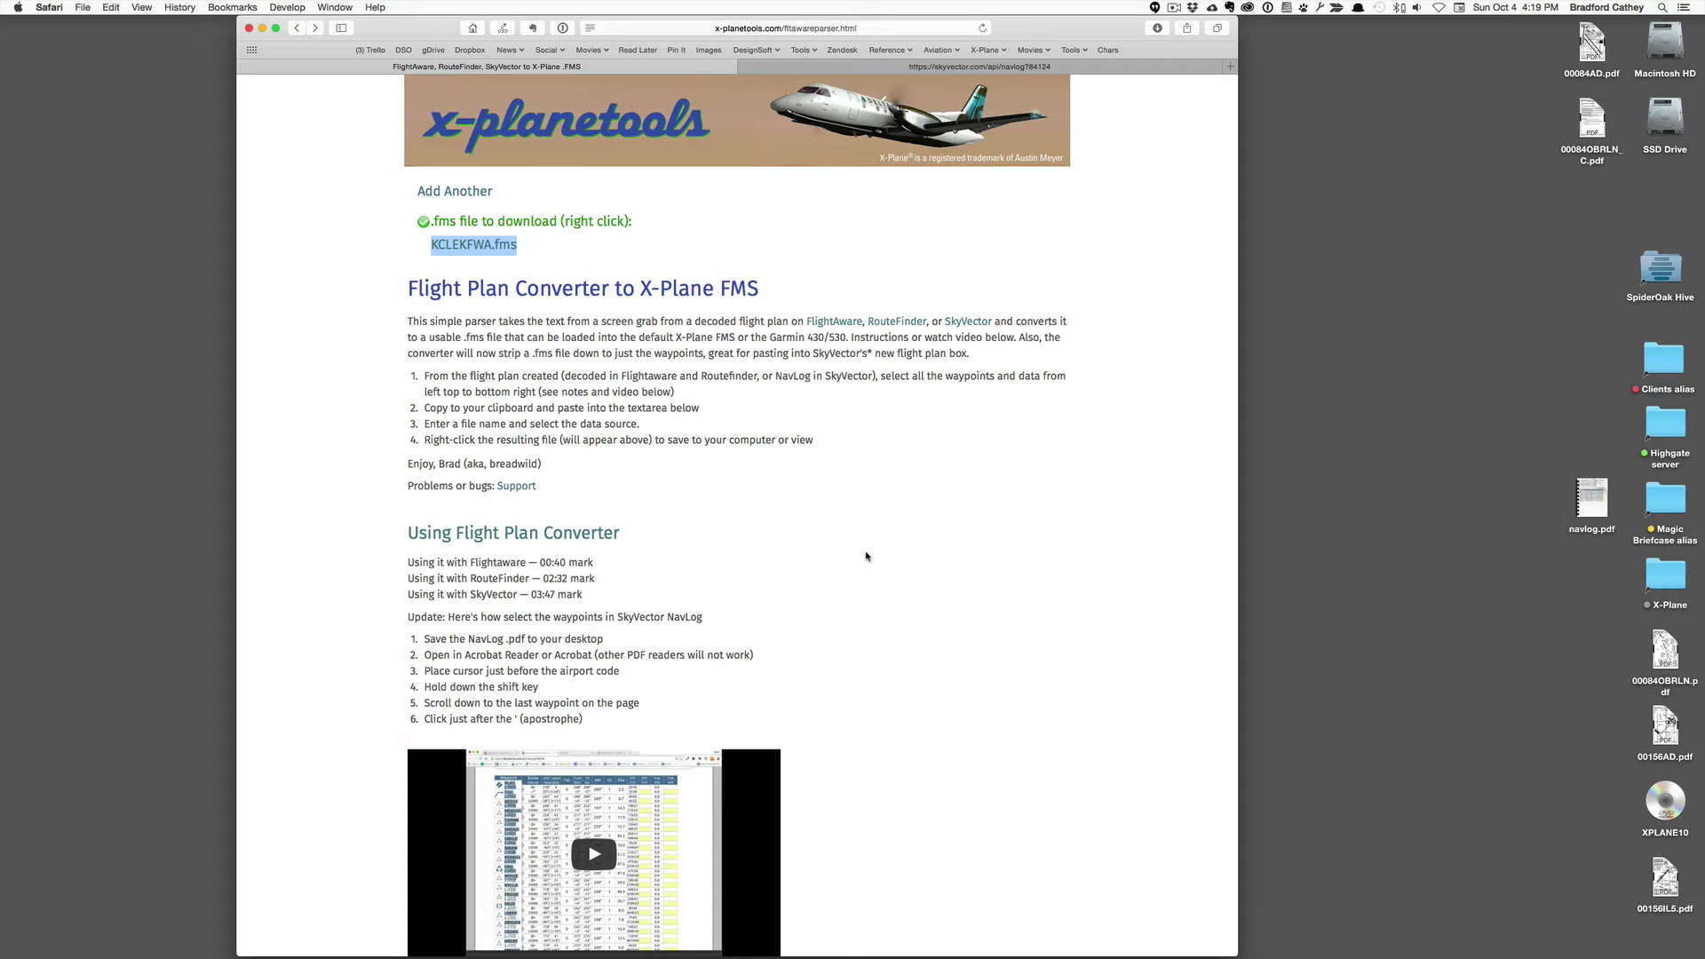
# Step: Rename KCLEKFWA.fms.txt to KCLEKFWA.fms in the FMS plans folder and close the window
pyautogui.doubleClick(1664, 575)
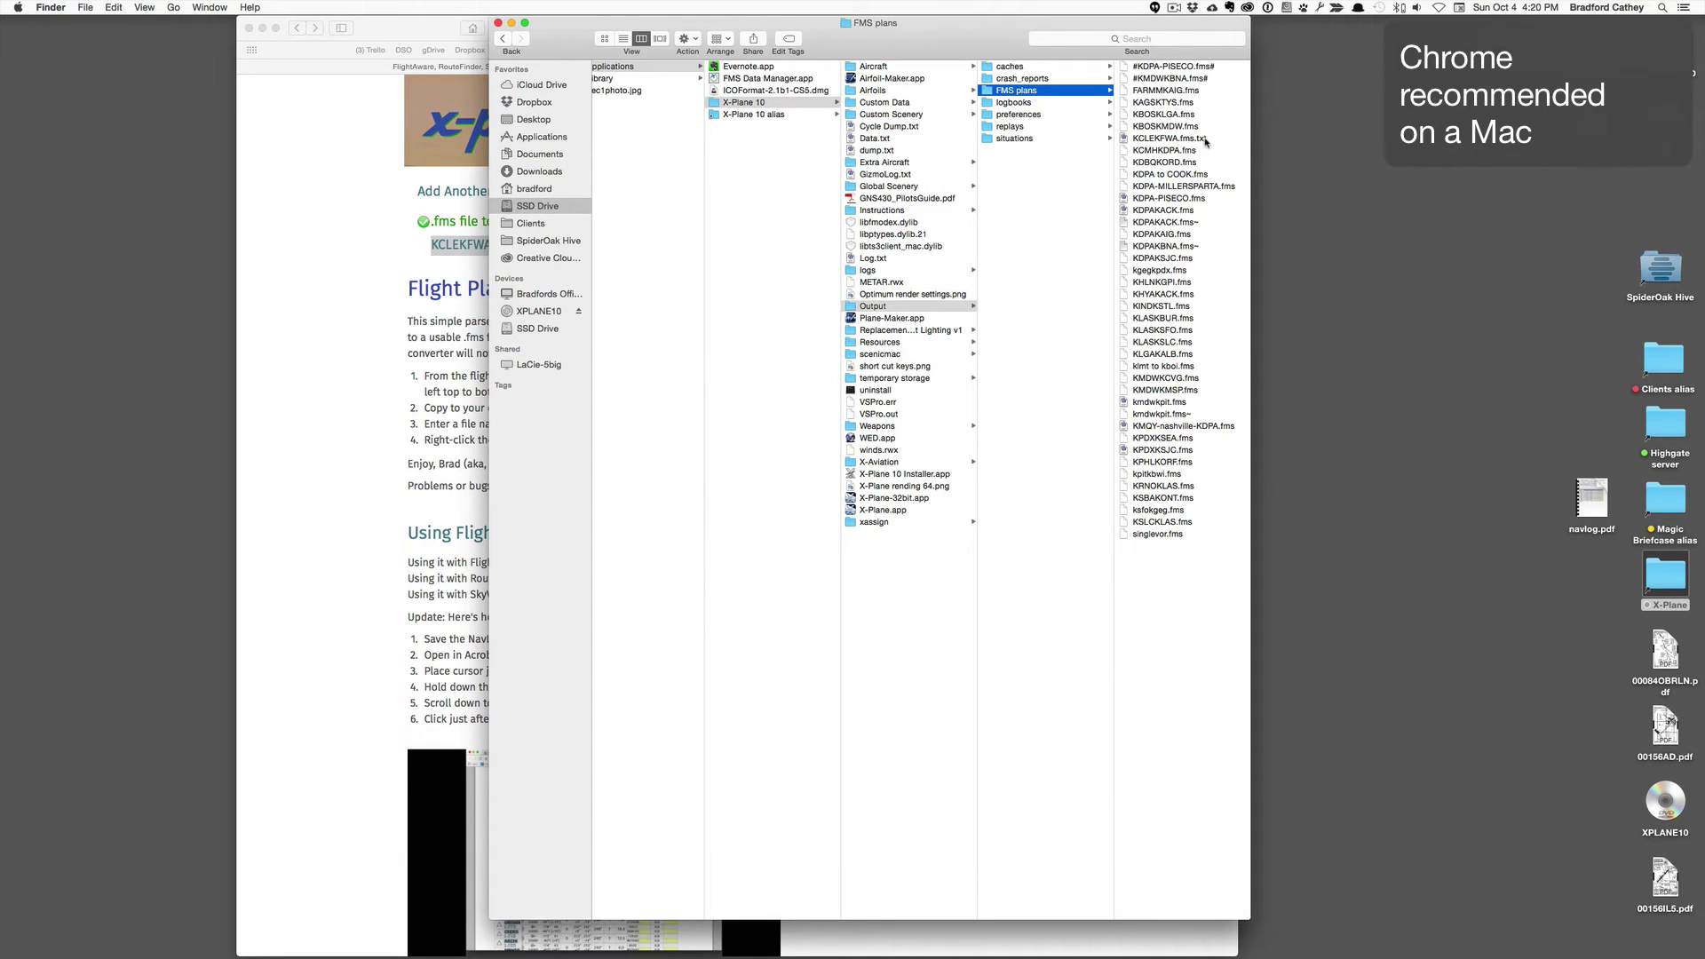
pyautogui.click(1190, 139)
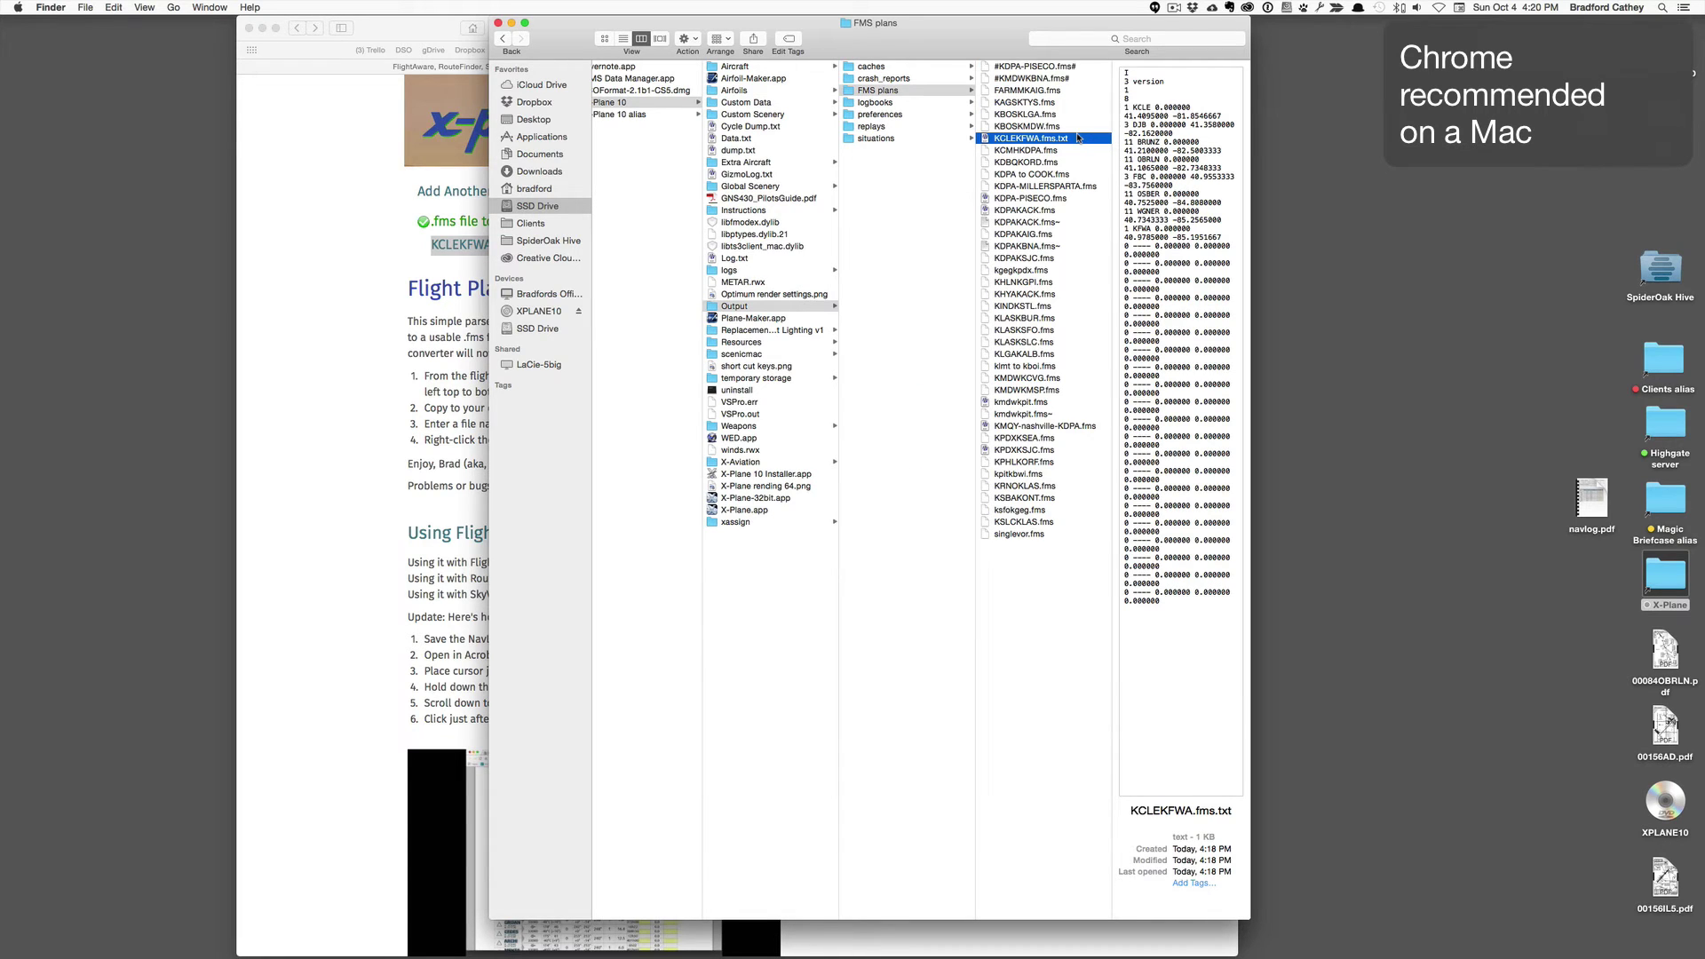
pyautogui.click(1065, 140)
pyautogui.click(1071, 140)
pyautogui.press('BackSpace')
pyautogui.press('BackSpace')
pyautogui.press('BackSpace')
pyautogui.press('BackSpace')
pyautogui.press('Return')
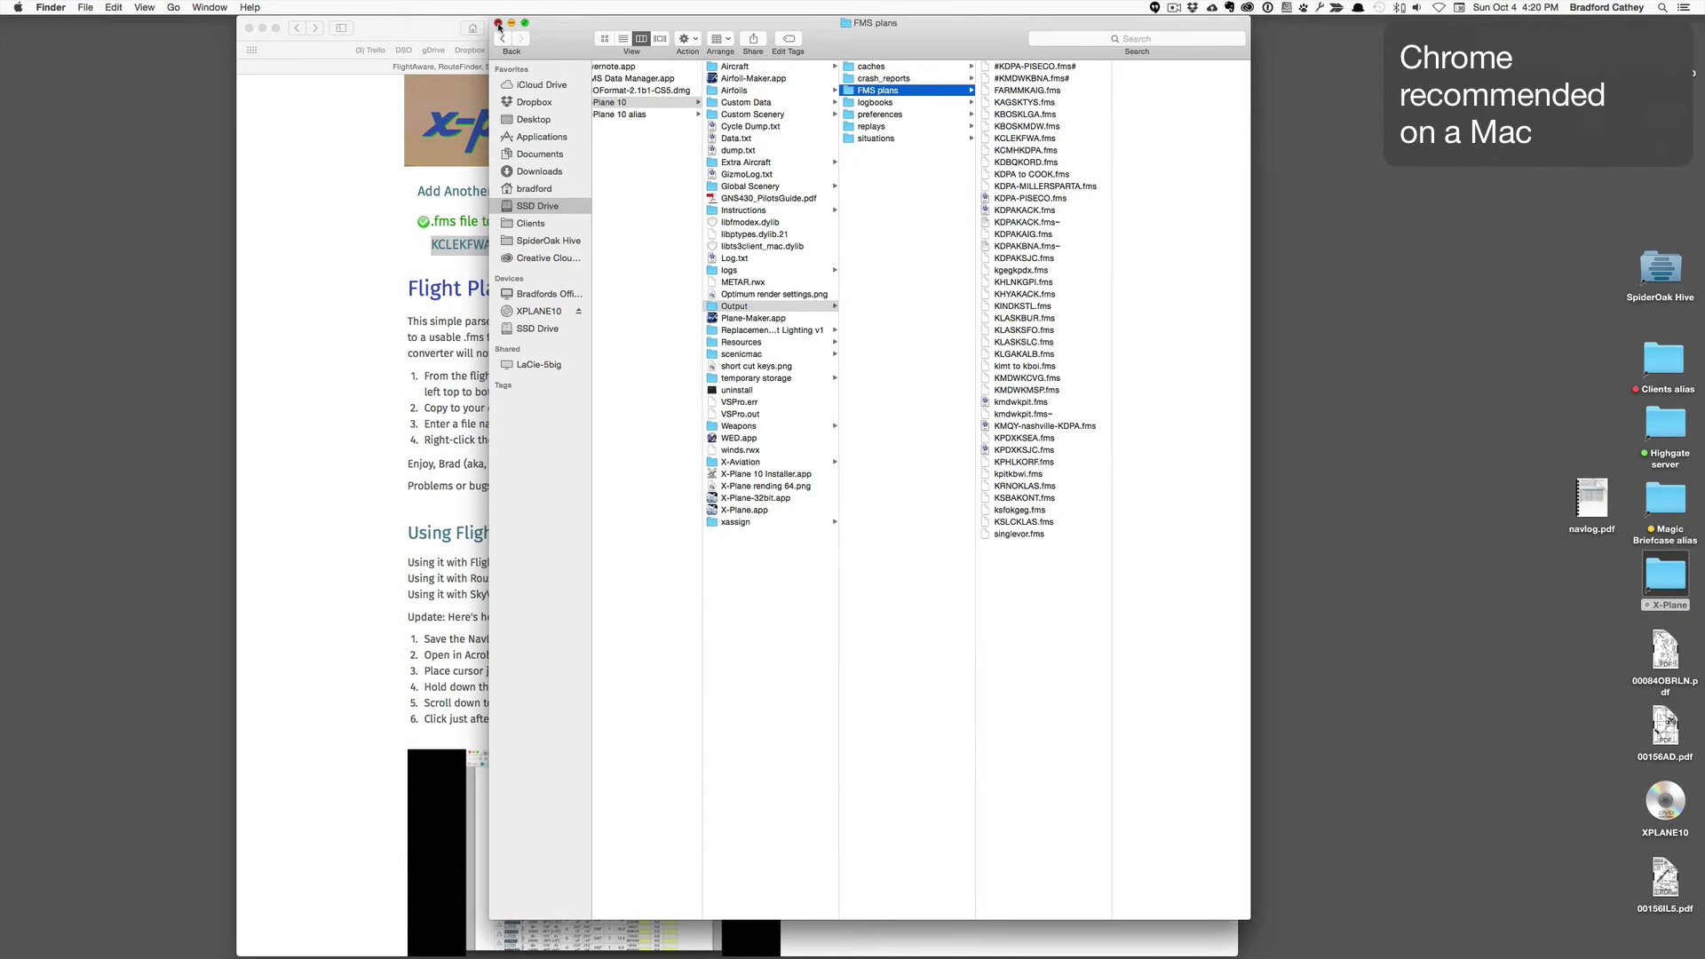
pyautogui.click(498, 24)
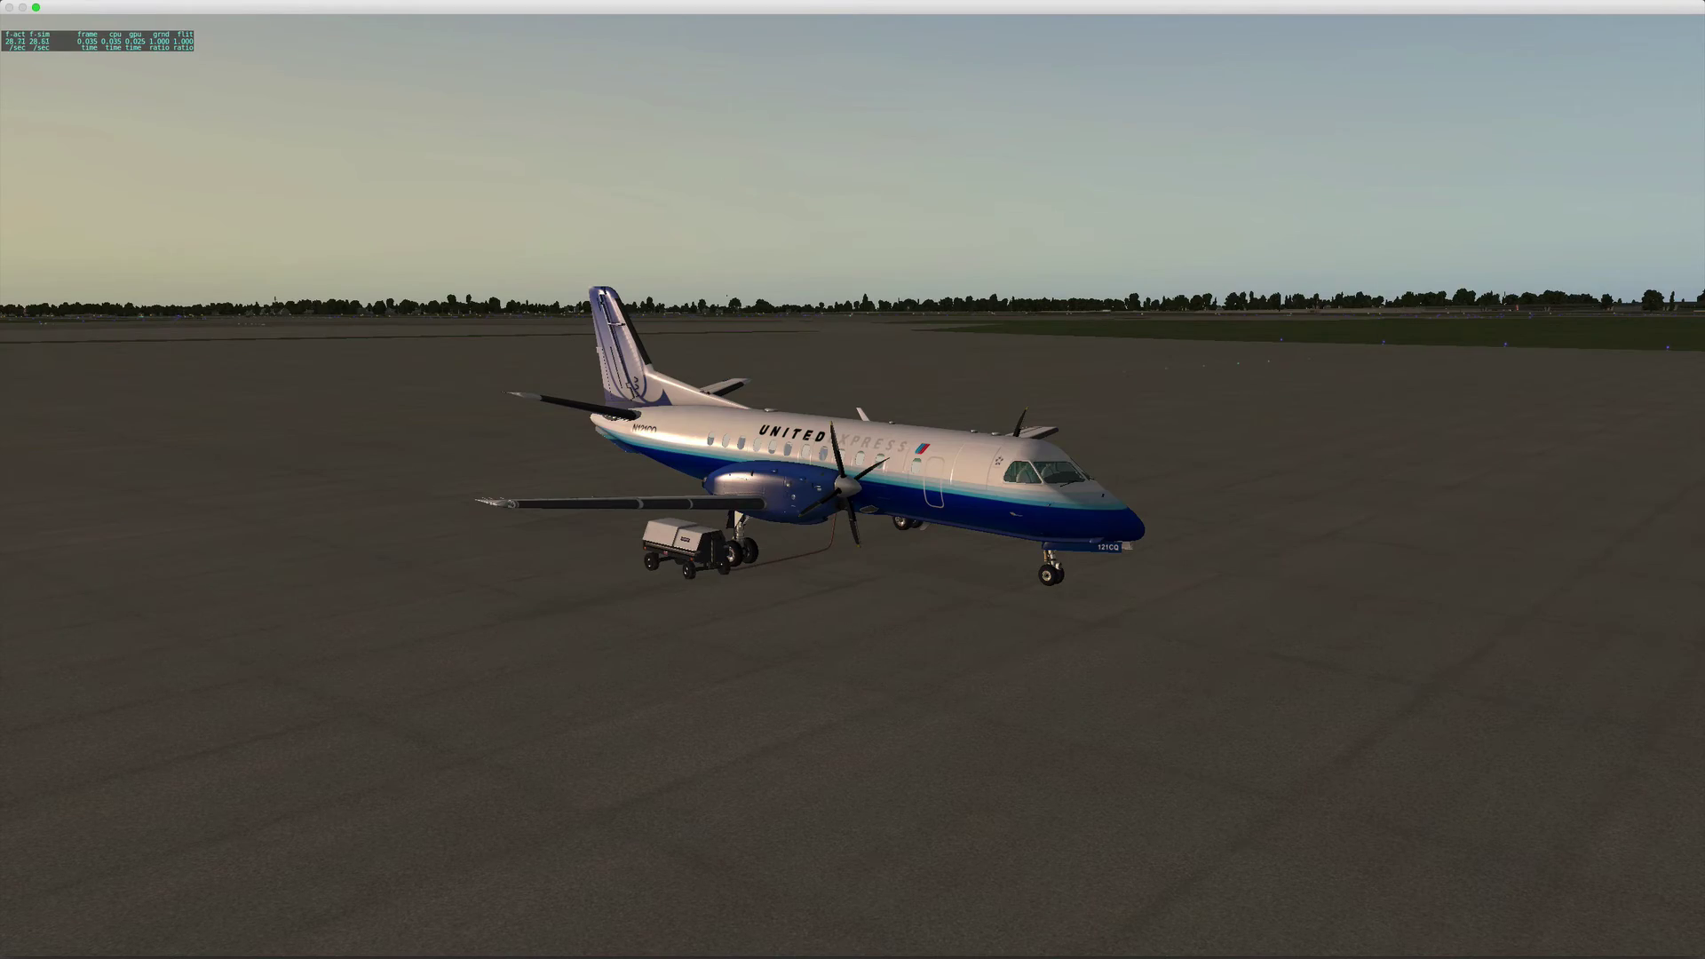
# Step: Switch to the cockpit view, pop up the Garmin 530 over the panel, and show its FPL page
pyautogui.hotkey('shift', '9')
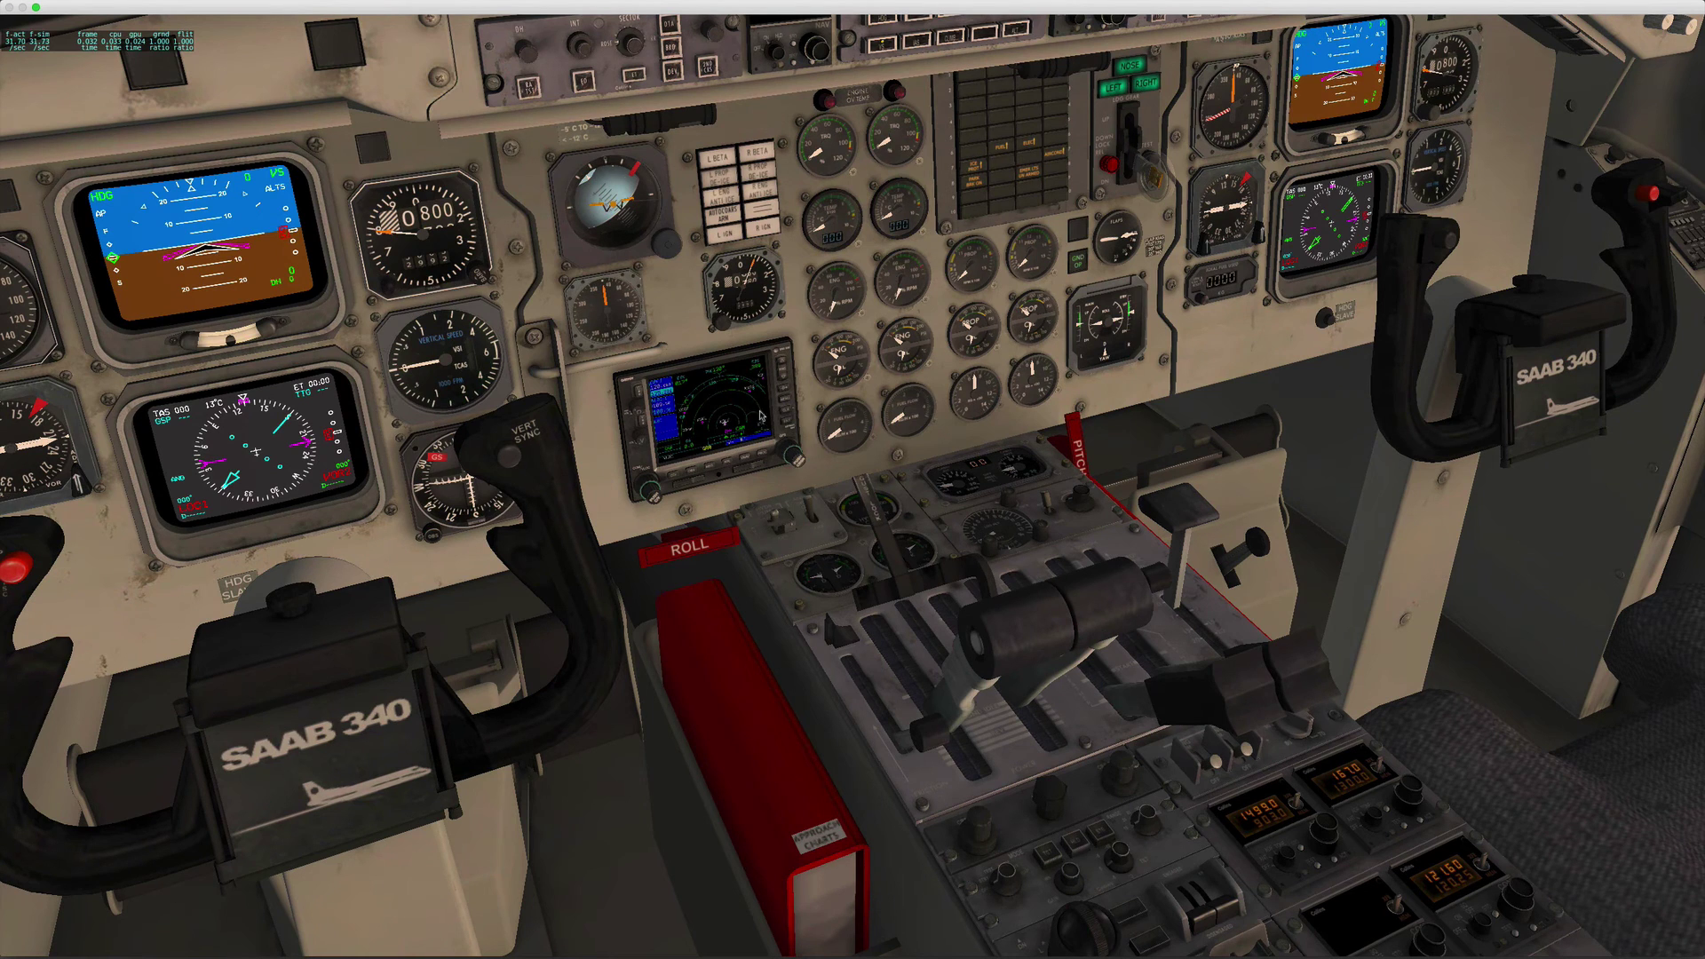
pyautogui.click(726, 410)
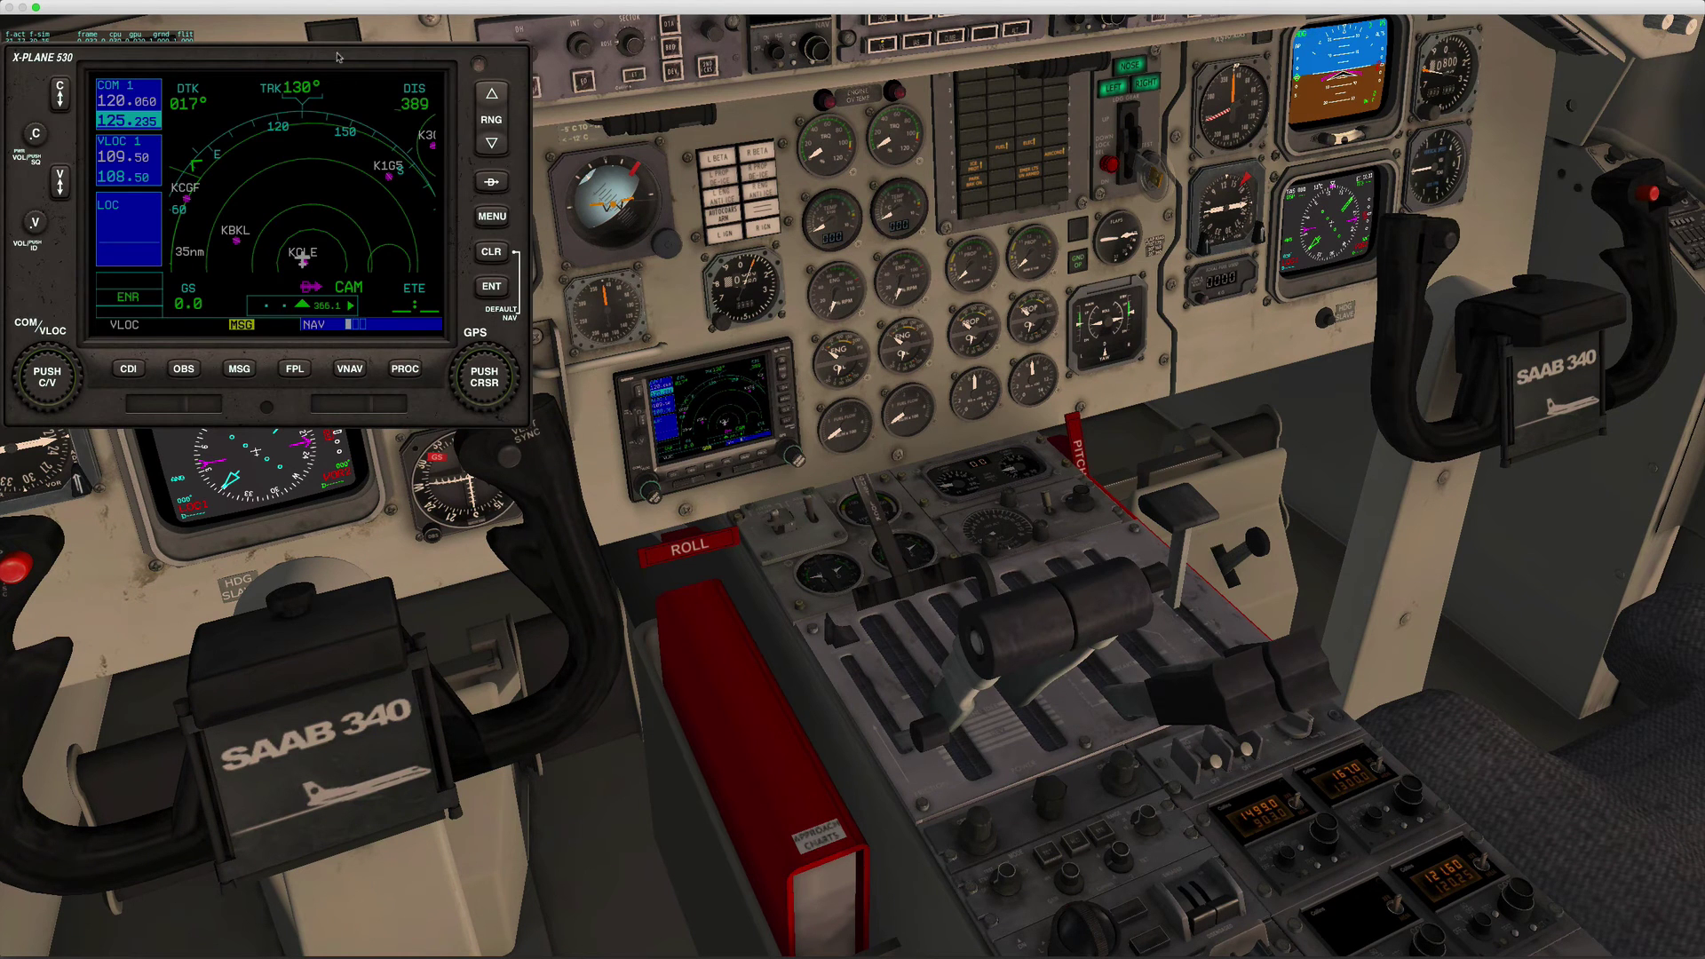
pyautogui.moveTo(351, 92); pyautogui.dragTo(568, 298)
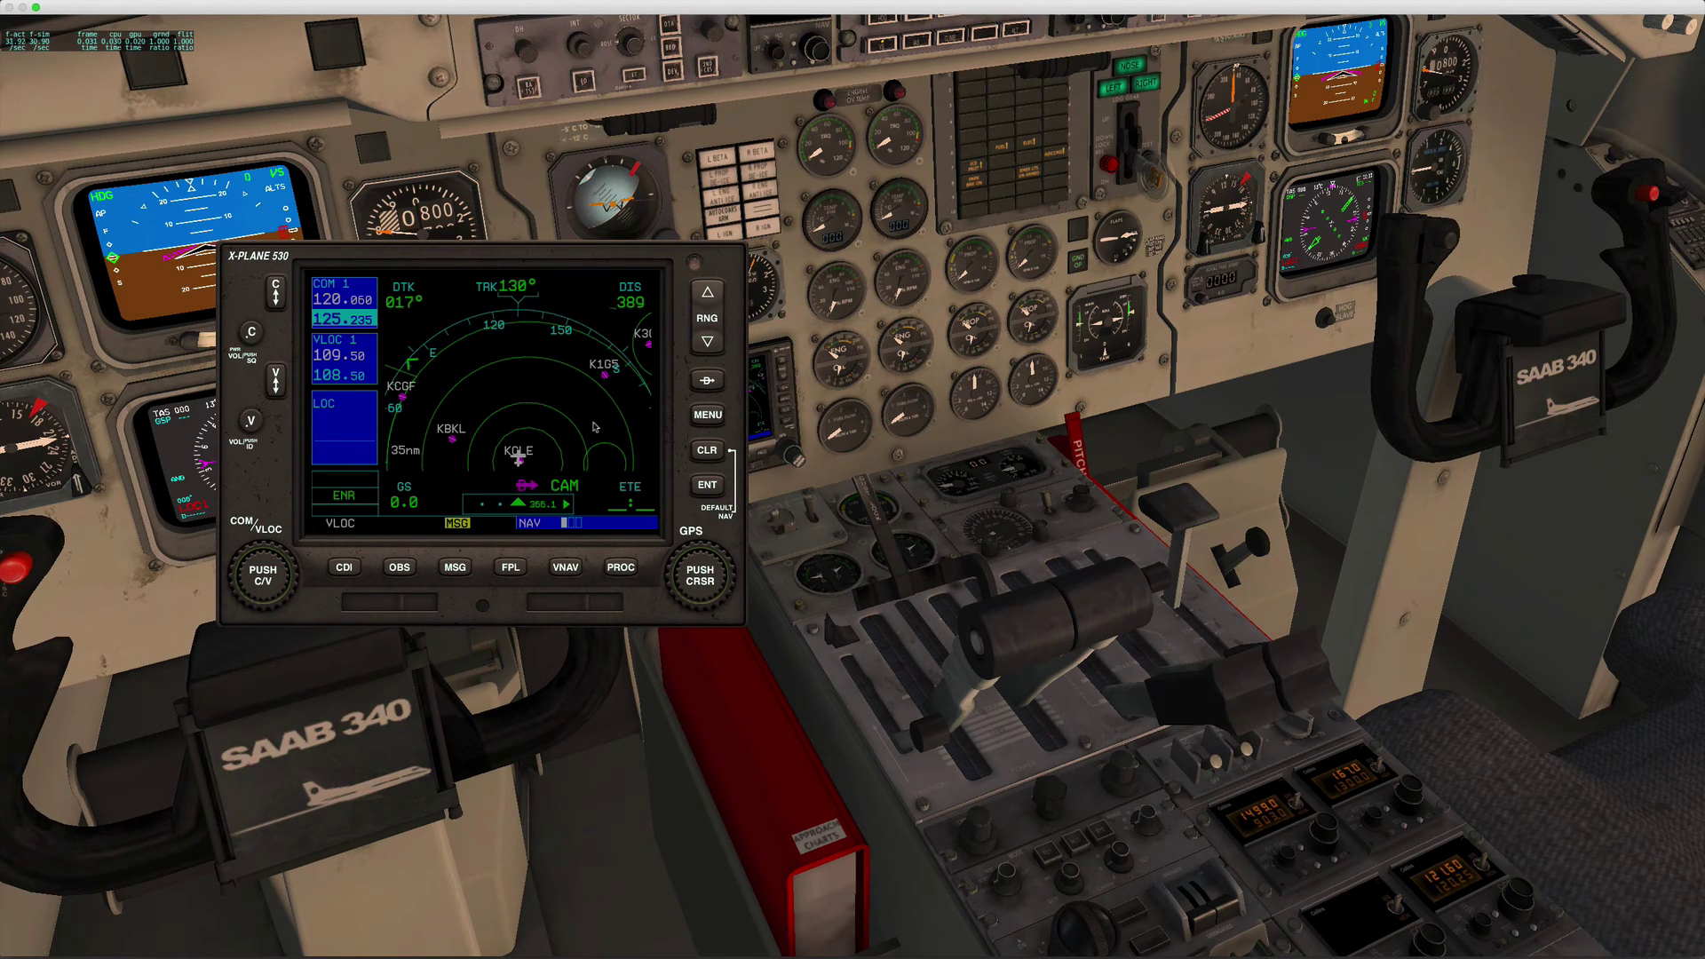
pyautogui.click(509, 568)
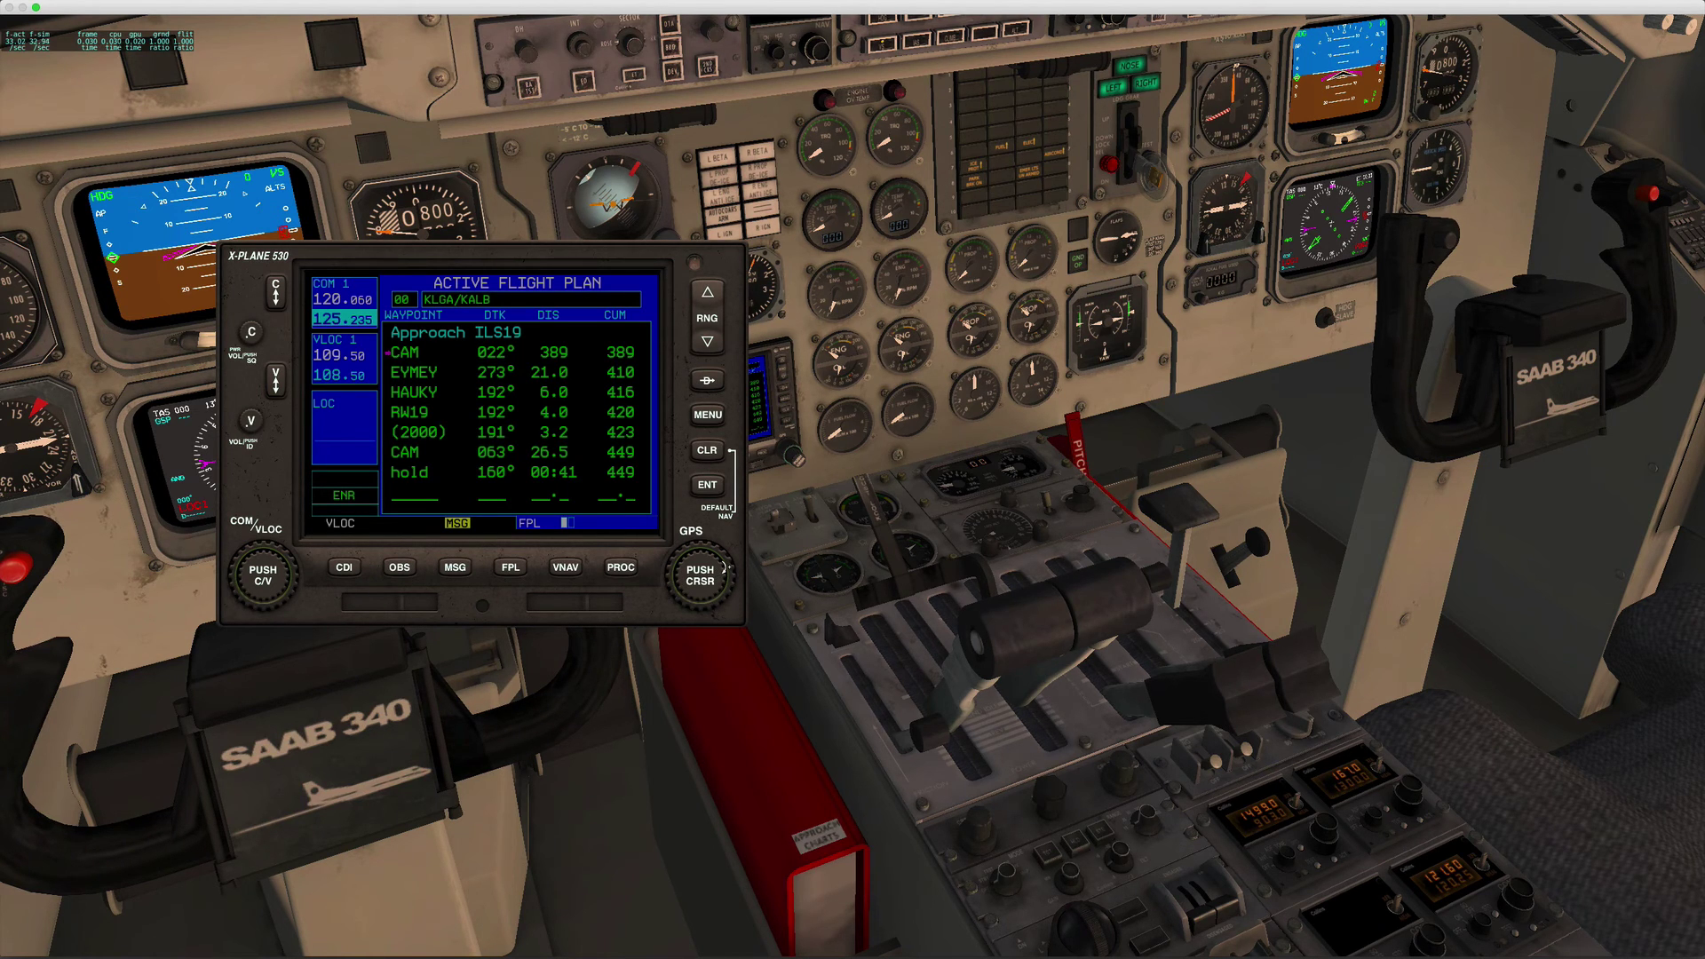
# Step: Pick KCLEKFWA.fms from the Garmin 530's flight plan catalog and load it
pyautogui.click(724, 566)
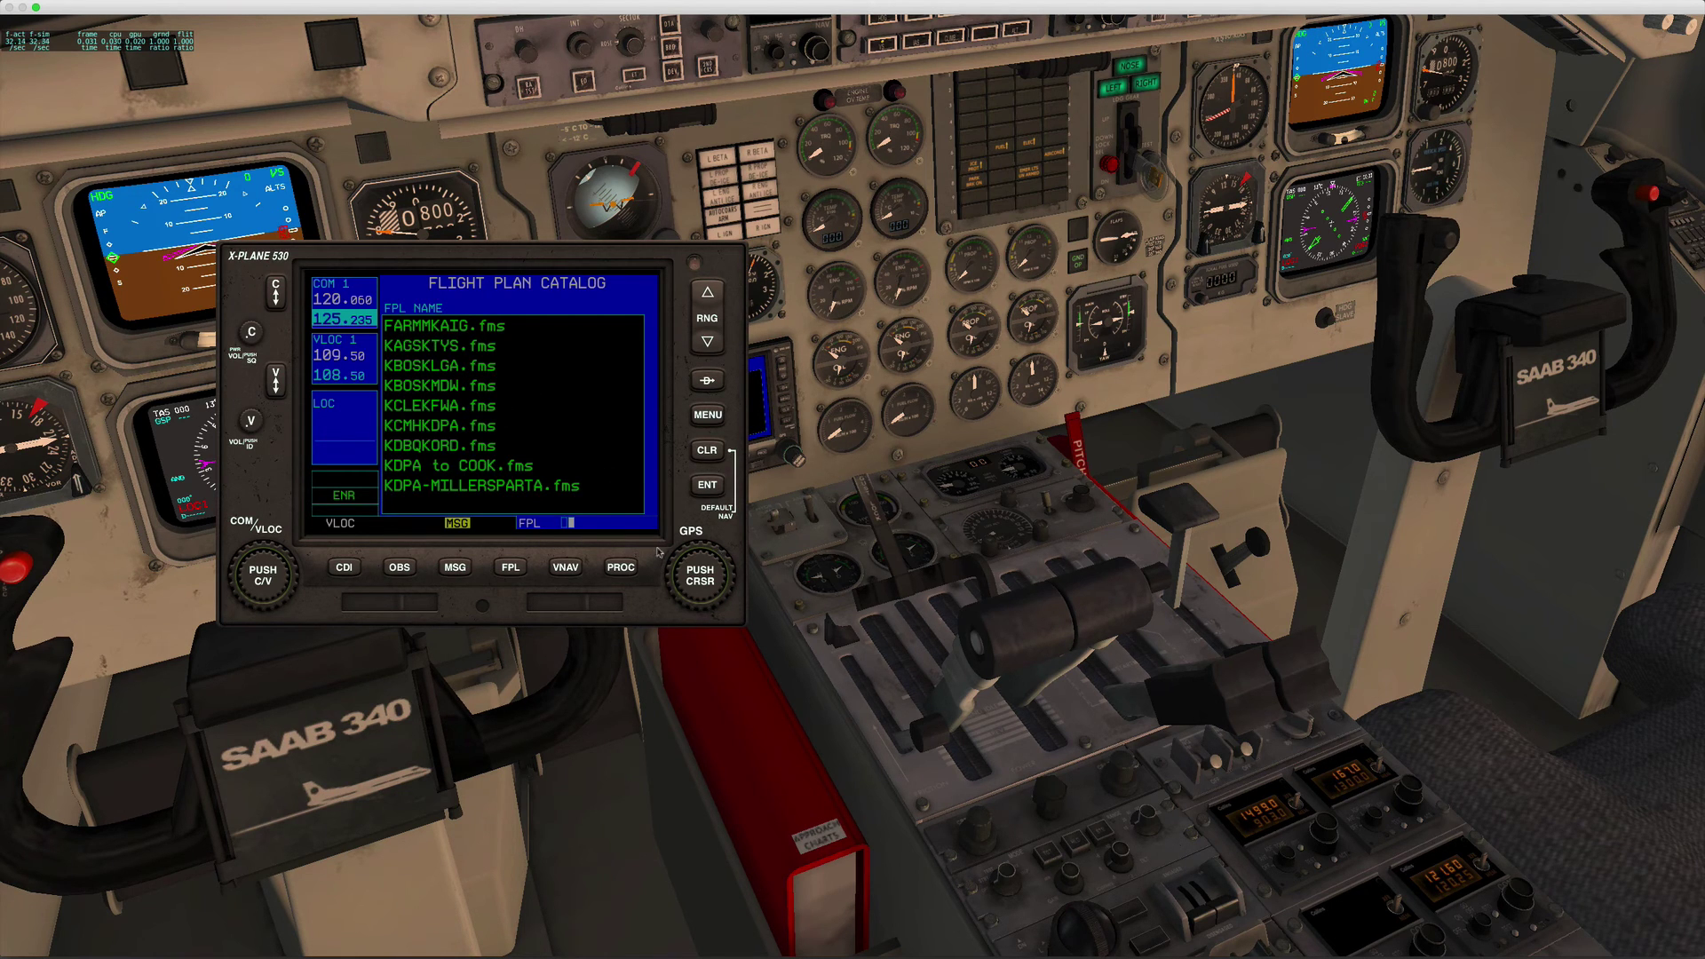
pyautogui.click(694, 571)
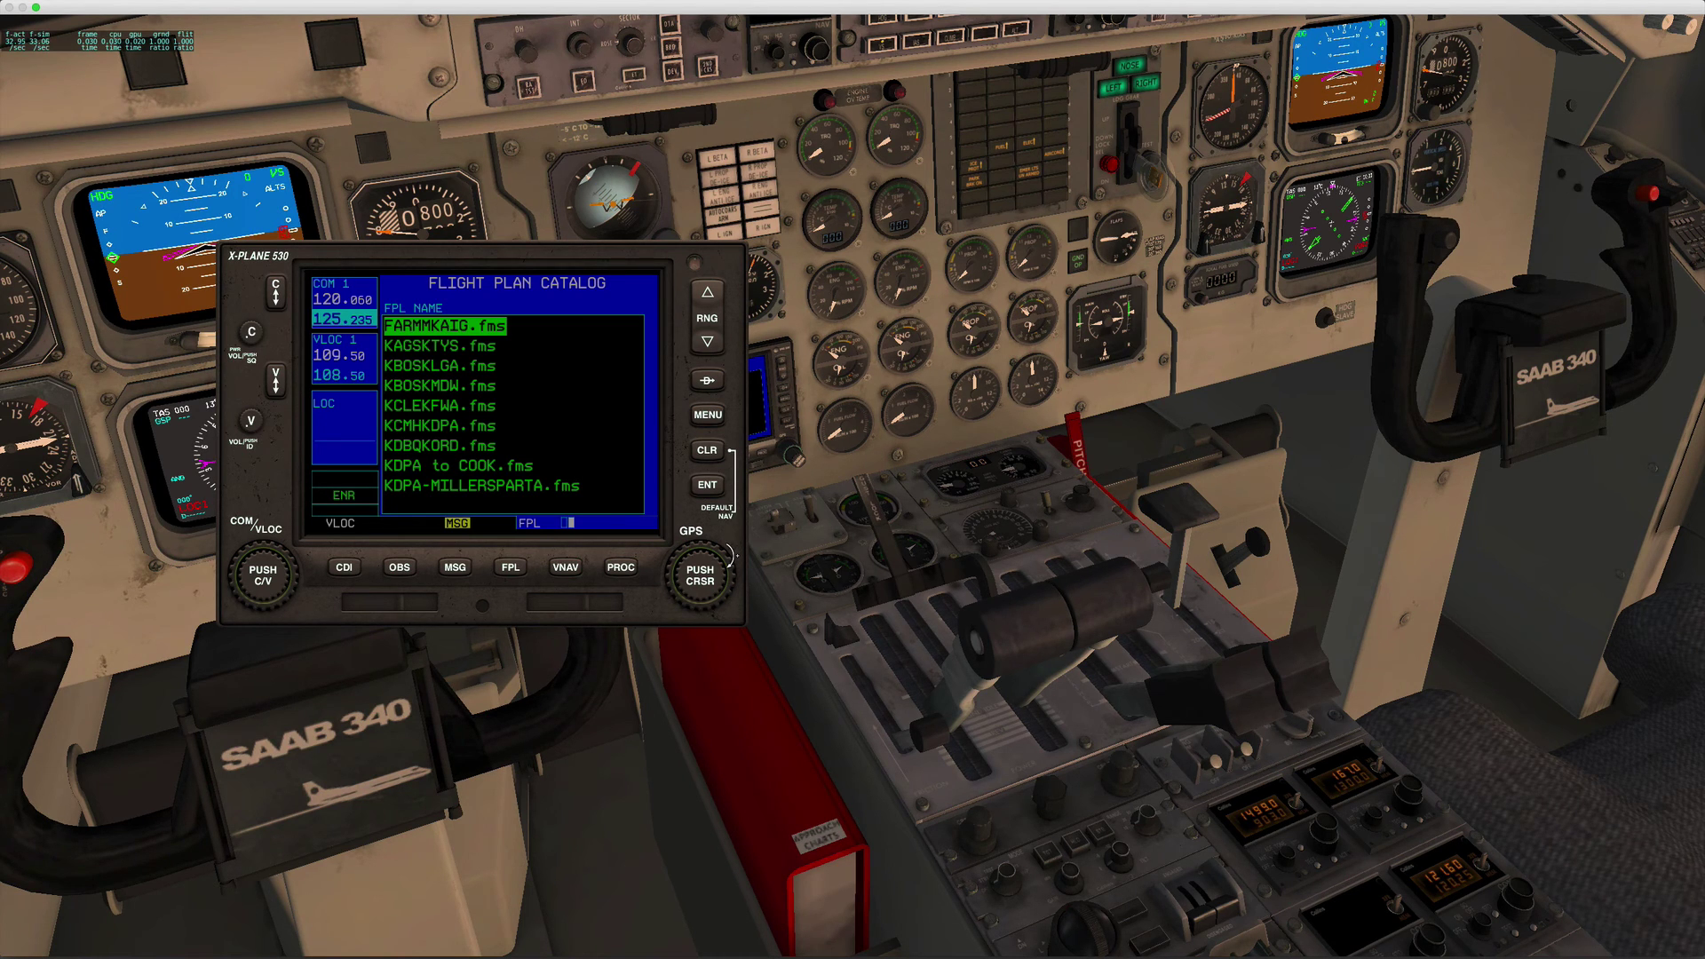
pyautogui.scroll(-3, 728, 555)
pyautogui.scroll(-1, 730, 555)
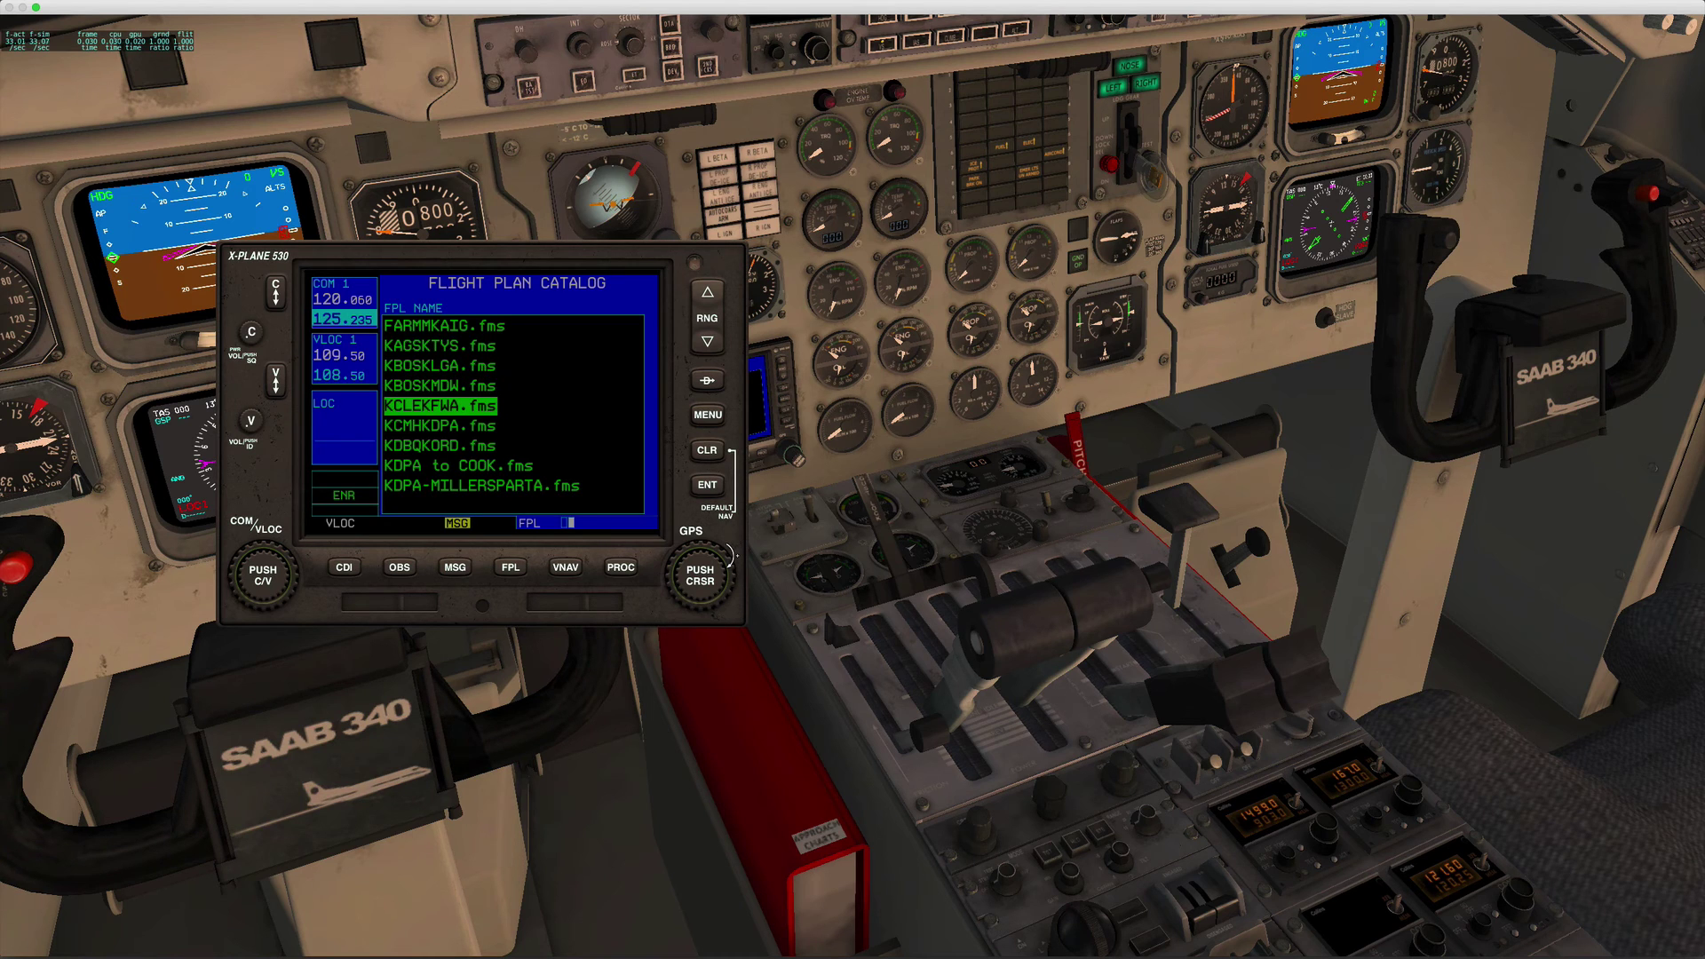
pyautogui.click(712, 487)
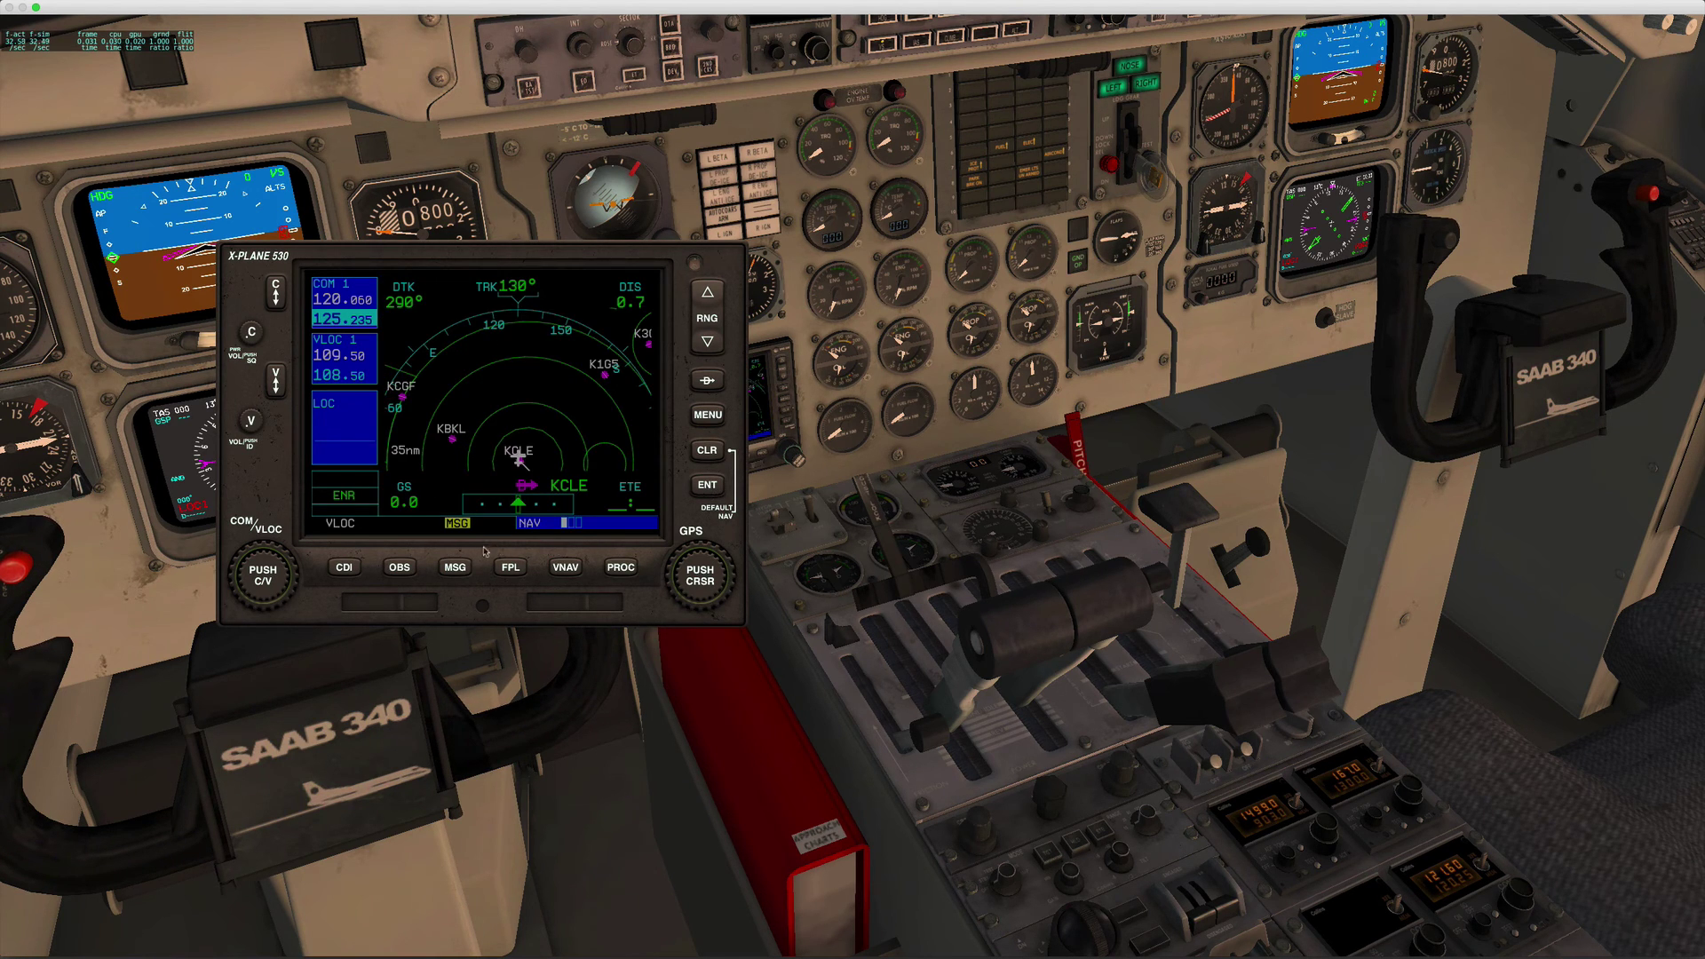
# Step: Delete KCLE from the loaded KCLE–KFWA plan and activate a Direct-To leg to DJB
pyautogui.click(509, 569)
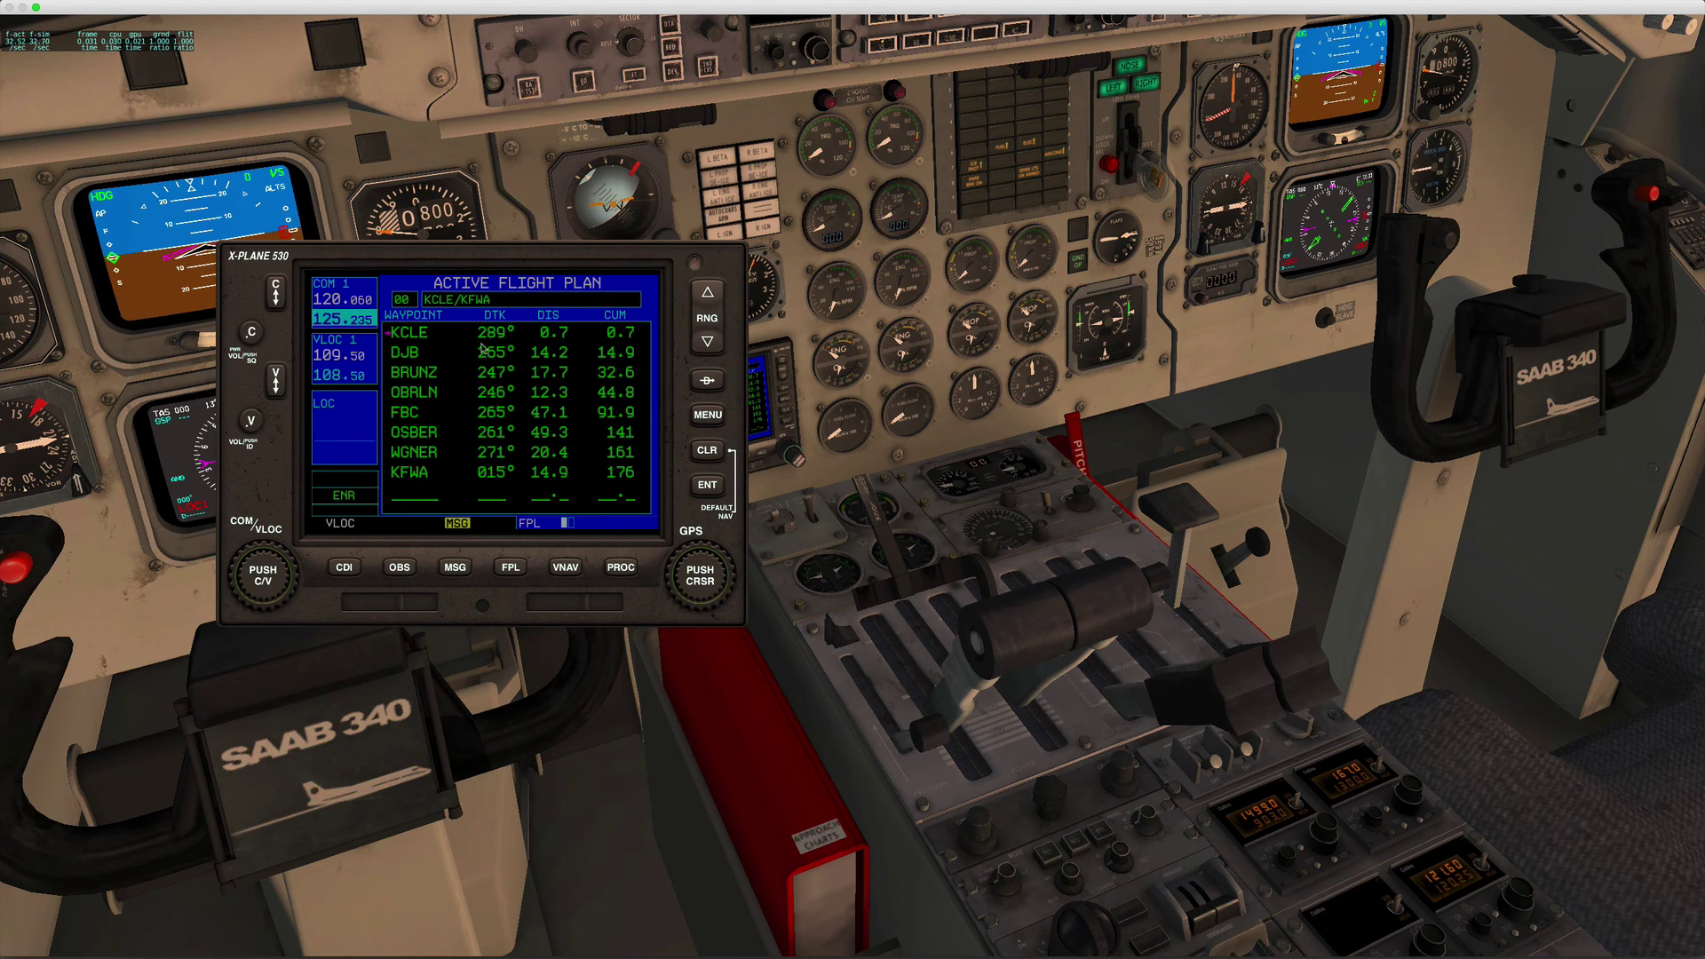
pyautogui.click(692, 572)
pyautogui.click(711, 451)
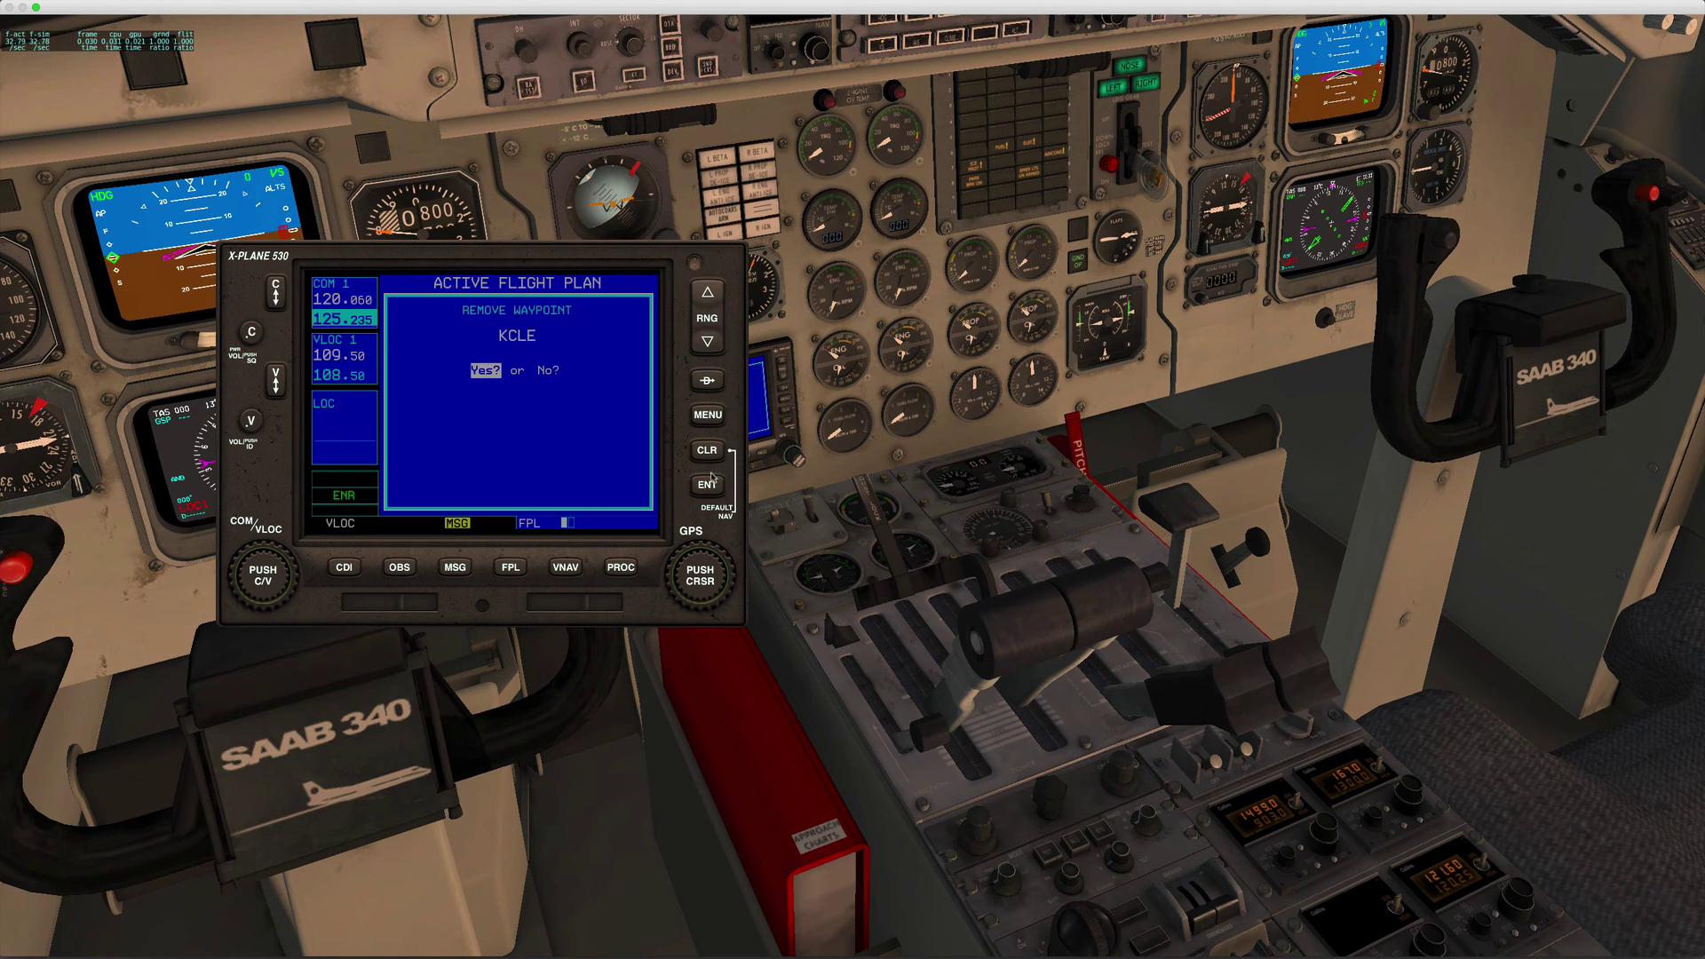
pyautogui.click(709, 486)
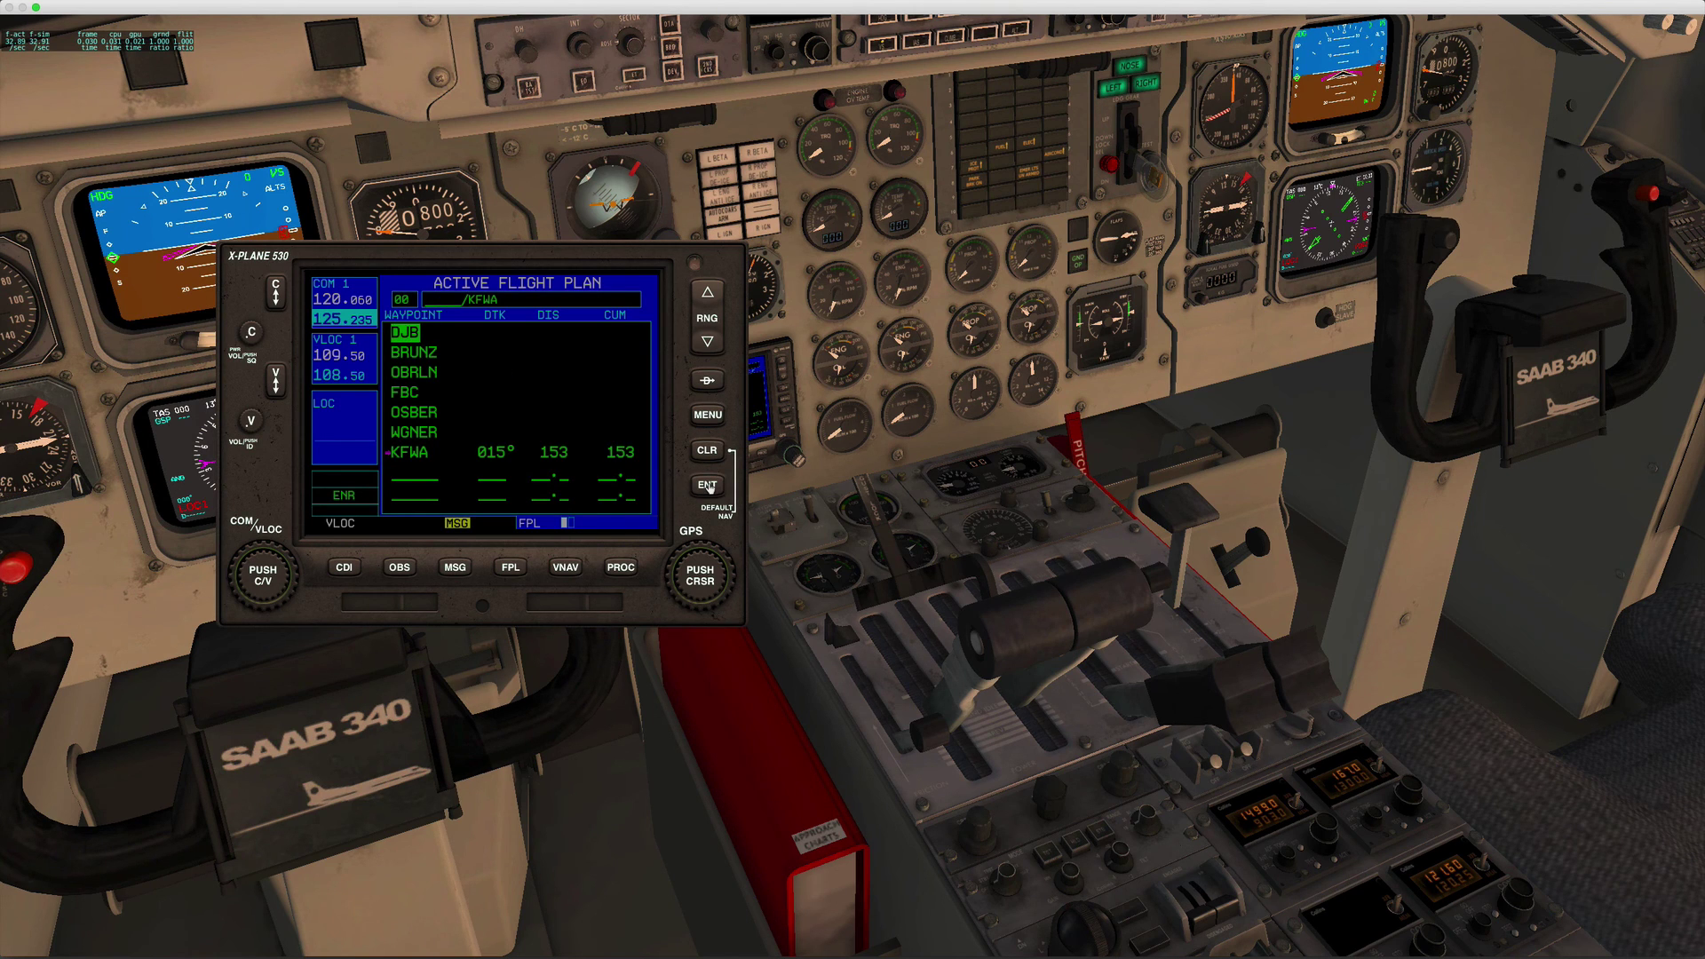
pyautogui.click(708, 382)
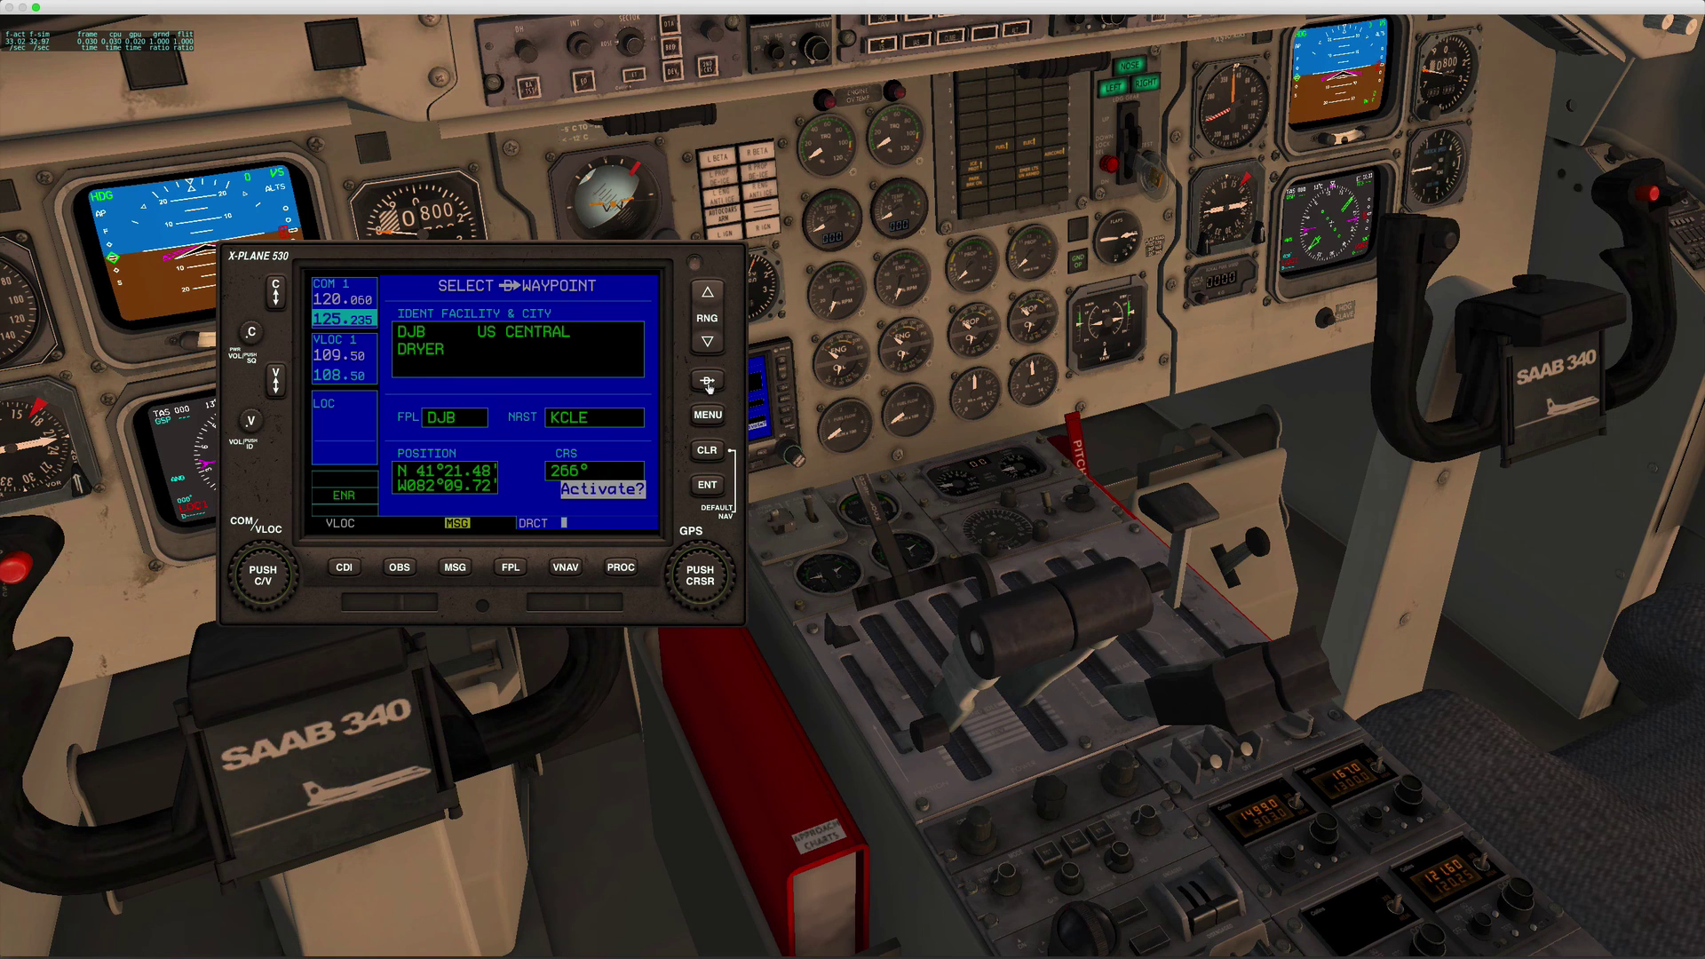
pyautogui.click(708, 487)
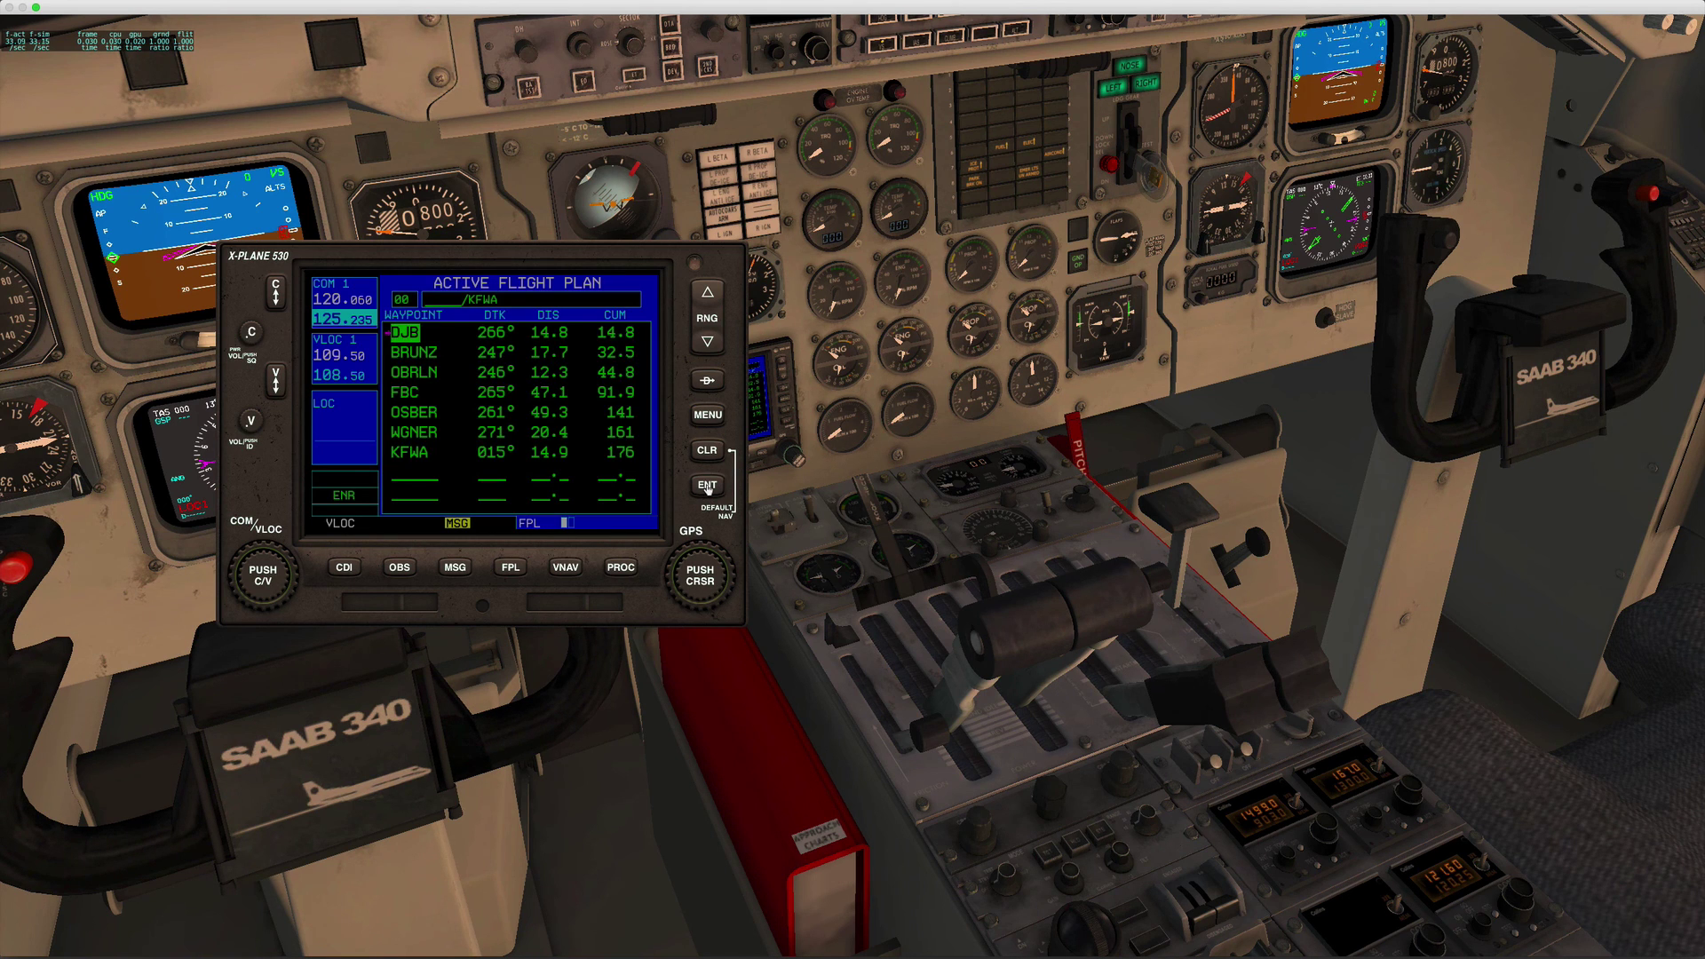